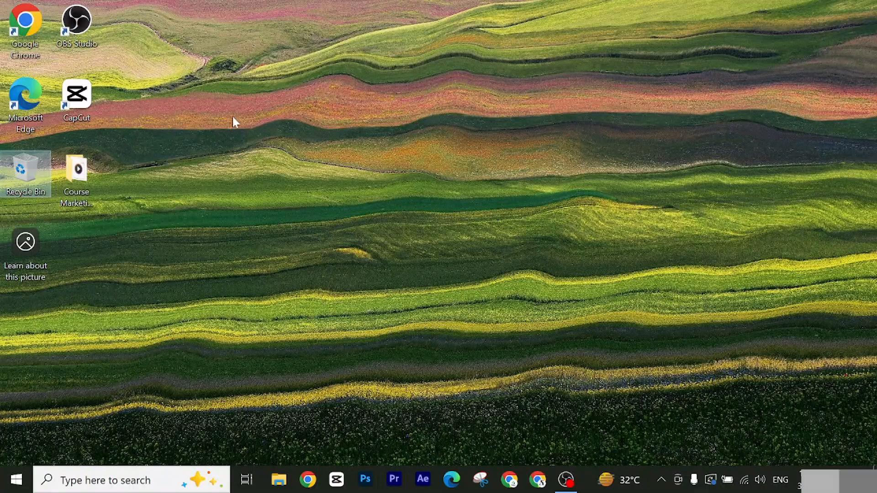
Step: Launch CapCut, create a new project and dismiss the shortcuts conflict notice
double_click(87, 102)
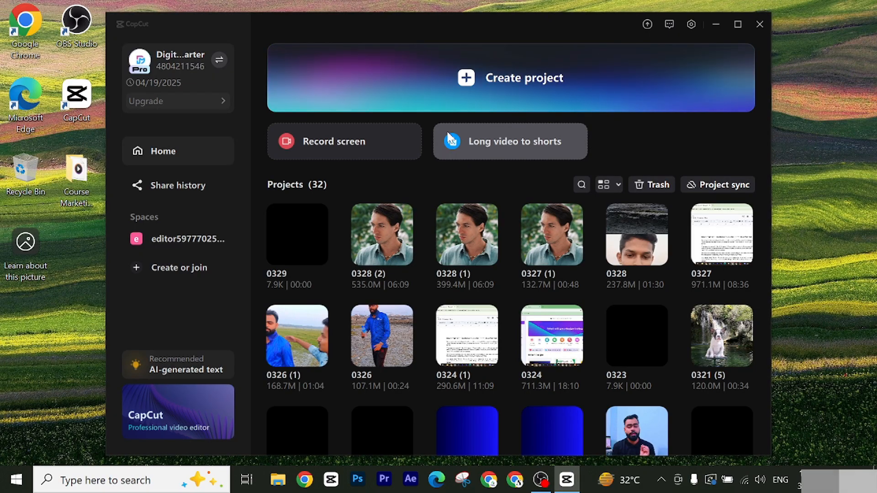
left_click(504, 73)
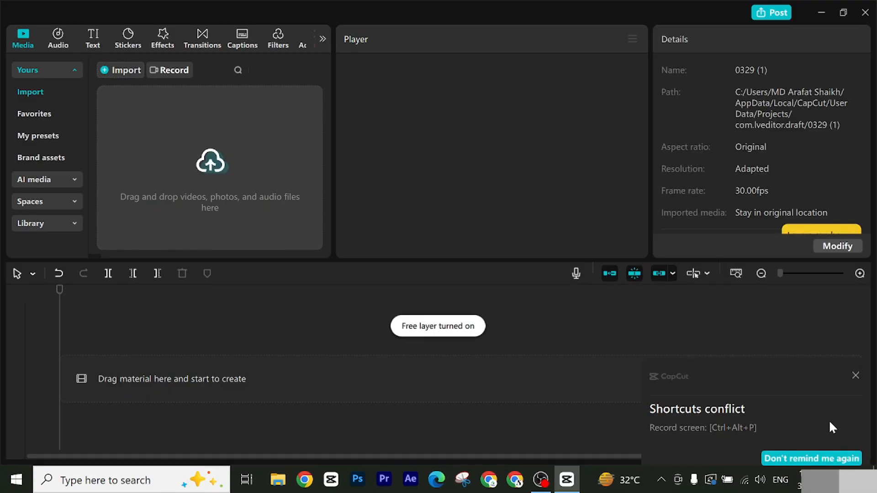
left_click(855, 378)
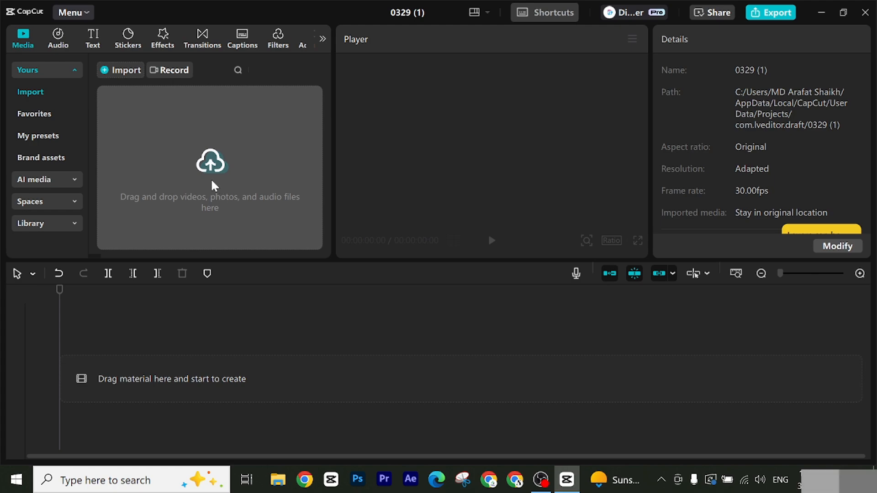
Step: Start a media import and examine the Start Part, Main Audio, End Part, Background Music and 1 subfolders of next Video Editing asst
left_click(214, 185)
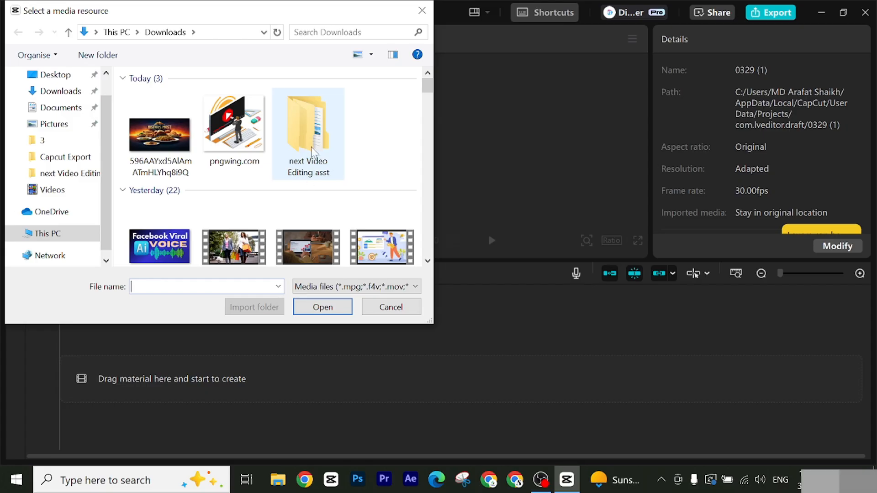
double_click(319, 178)
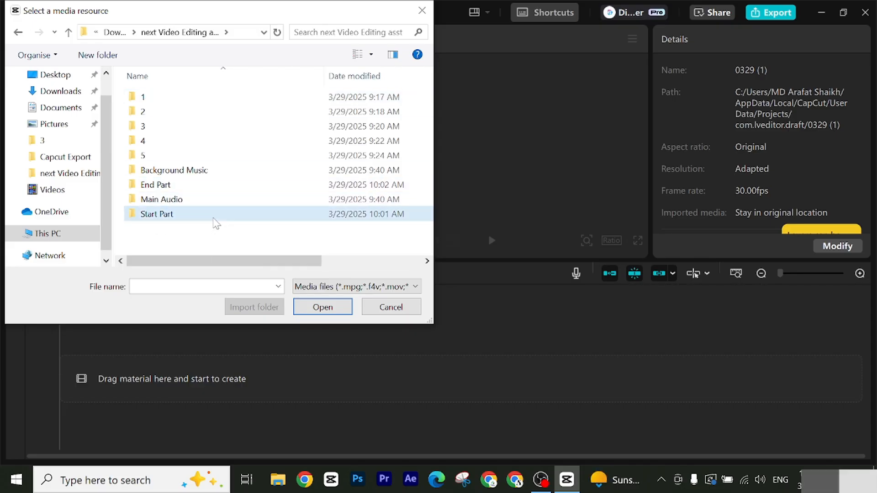
double_click(217, 218)
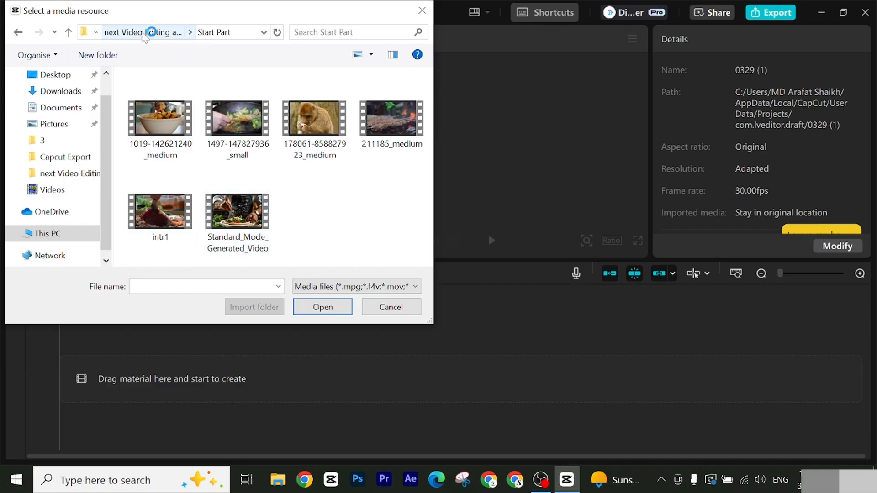
left_click(144, 33)
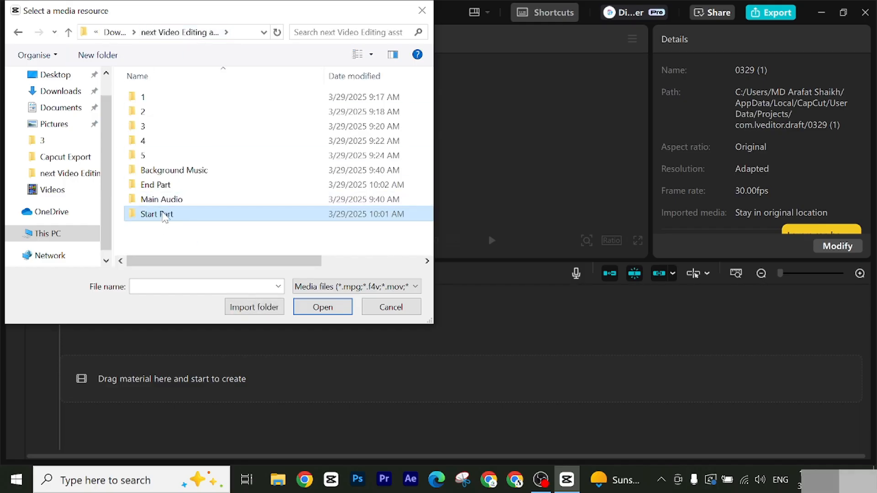
left_click(162, 203)
double_click(162, 204)
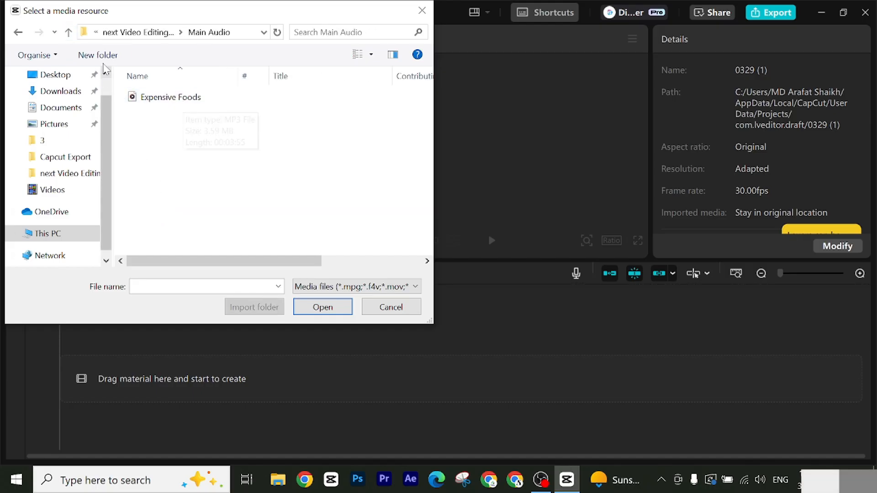
left_click(69, 32)
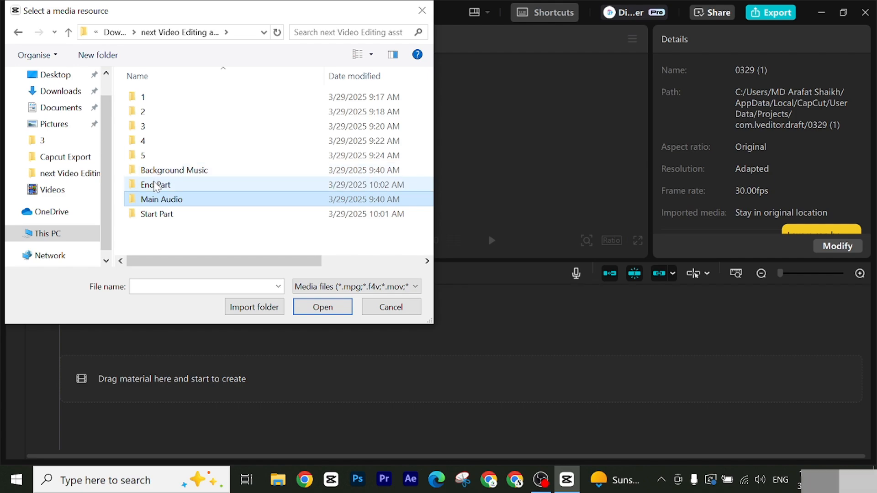
double_click(156, 186)
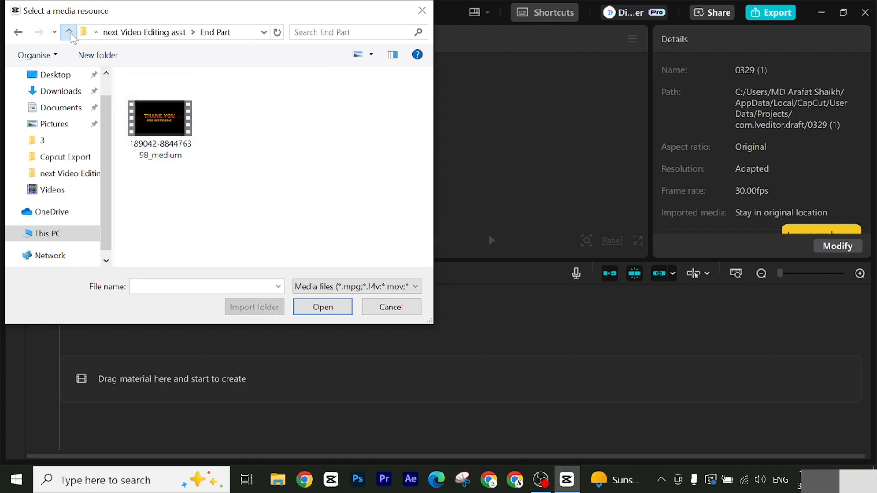
left_click(68, 32)
double_click(162, 171)
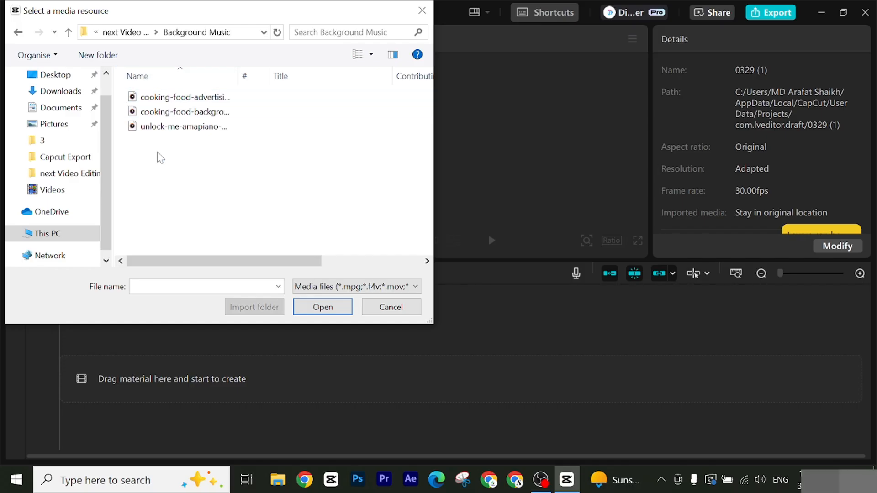
left_click(68, 32)
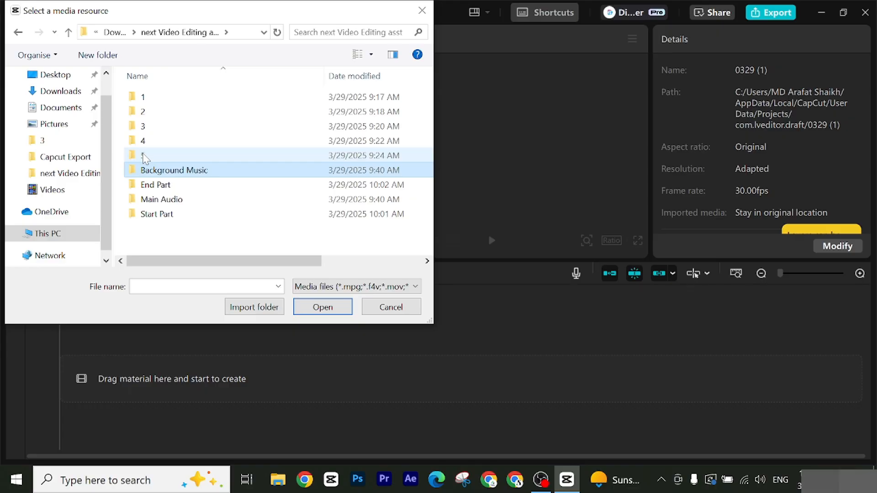
double_click(146, 97)
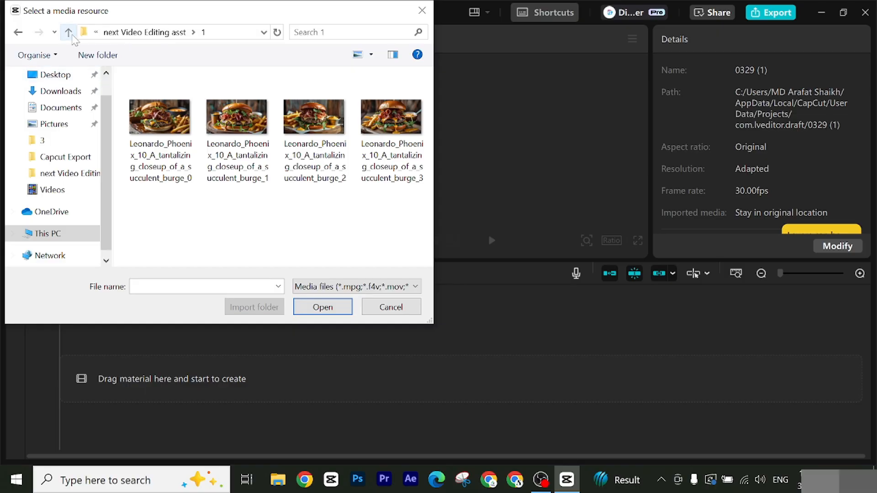
Step: Import all the subfolders of next Video Editing asst: 1 to 5, Background Music, End Part, Main Audio and Start Part
left_click(68, 32)
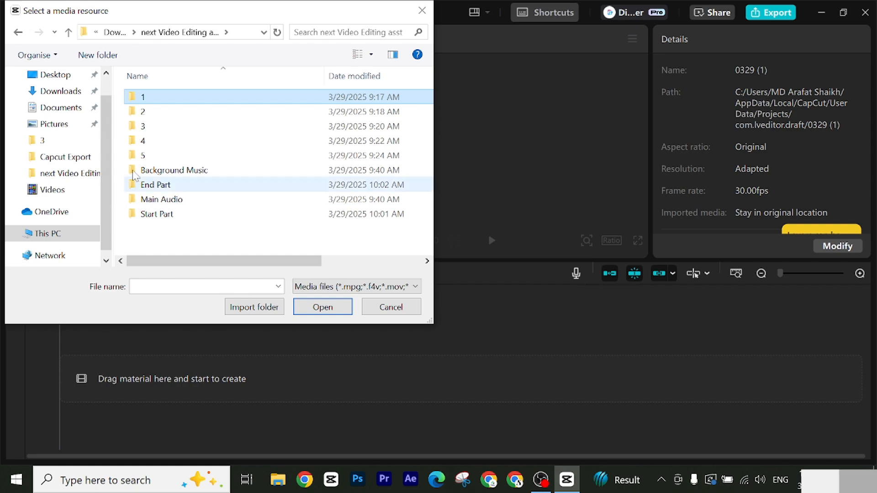
left_click_drag(136, 248, 158, 98)
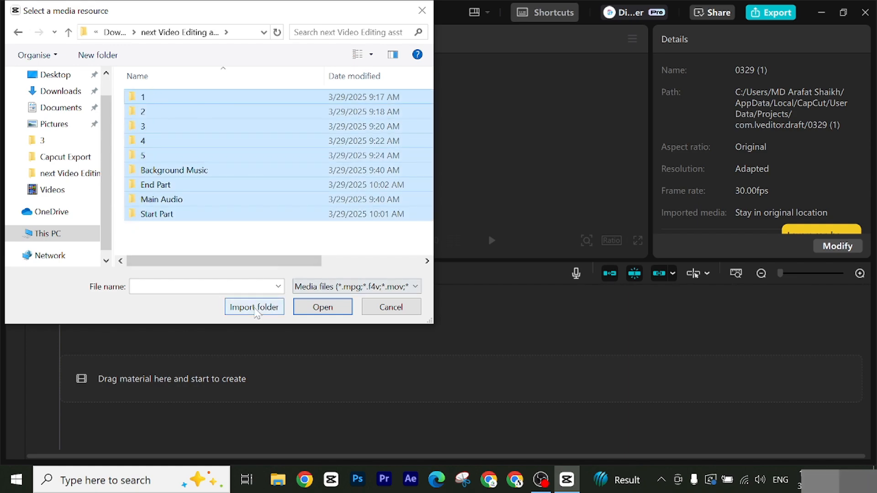
left_click(255, 308)
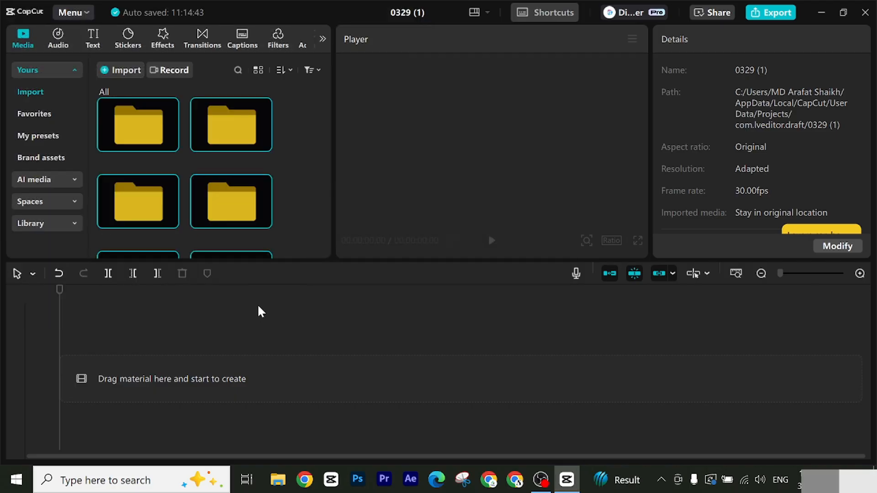
Step: Add Expensive Foods.mp3 from the imported Main Audio folder to the start of the timeline
scroll(280, 186, "down", 5)
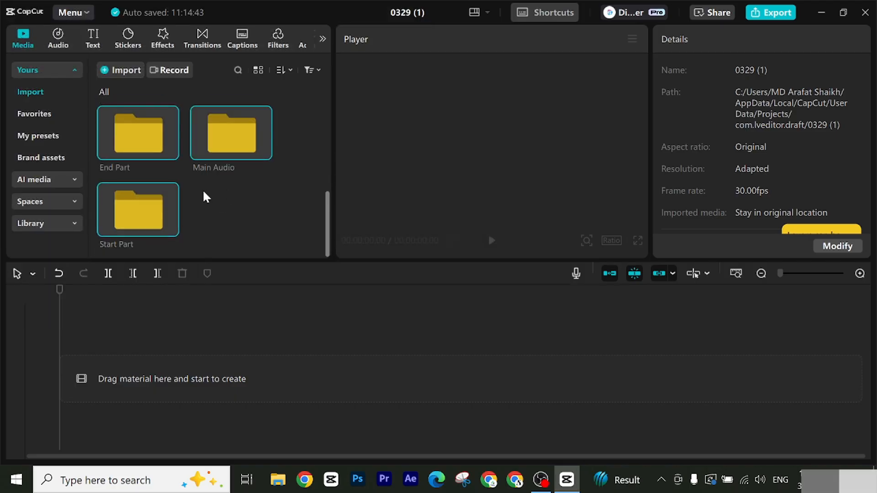
scroll(256, 222, "up", 5)
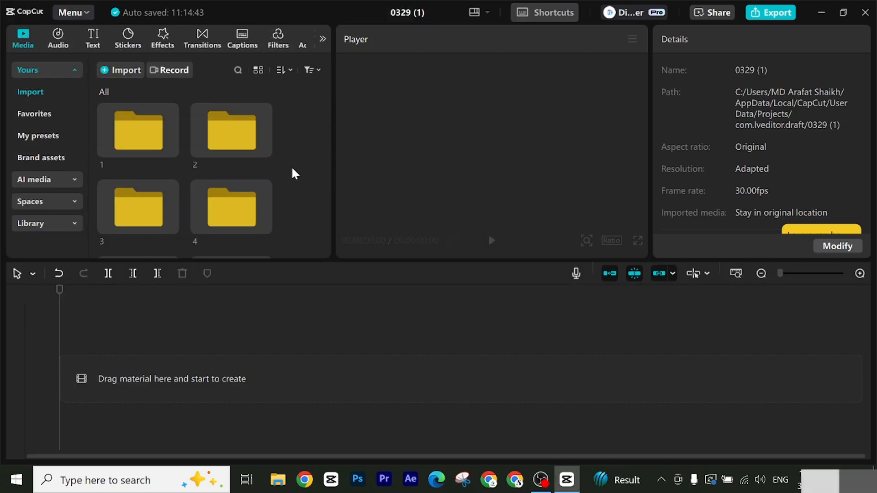
scroll(293, 178, "down", 5)
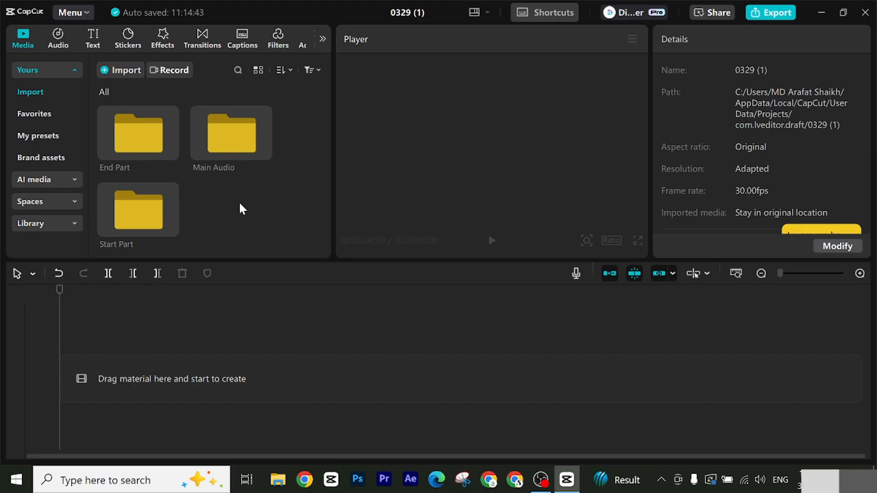
scroll(240, 203, "up", 2)
scroll(230, 212, "down", 2)
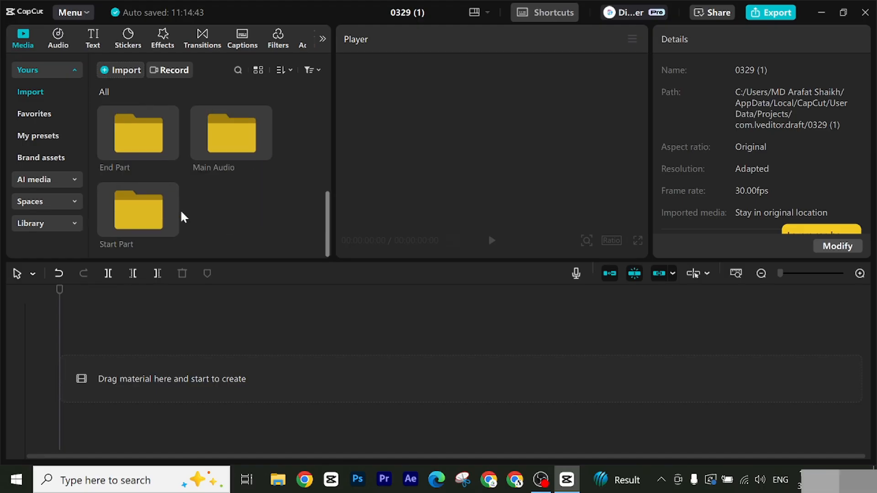
double_click(226, 132)
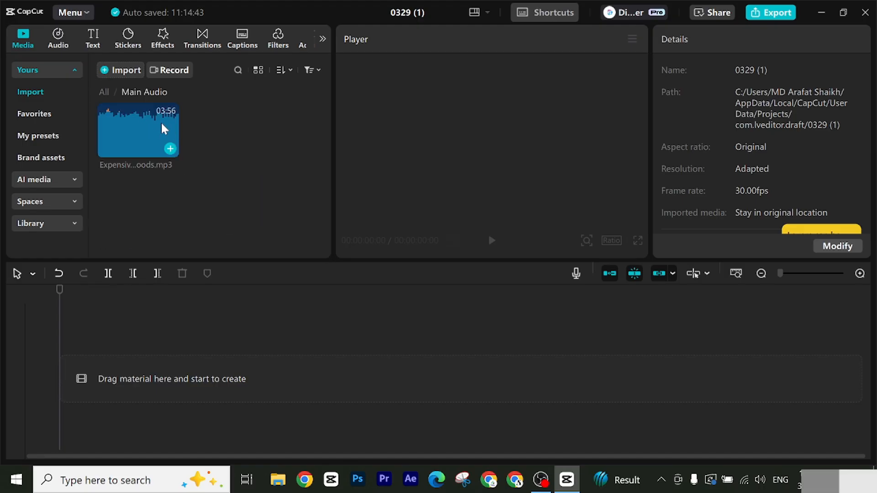
left_click_drag(128, 130, 106, 373)
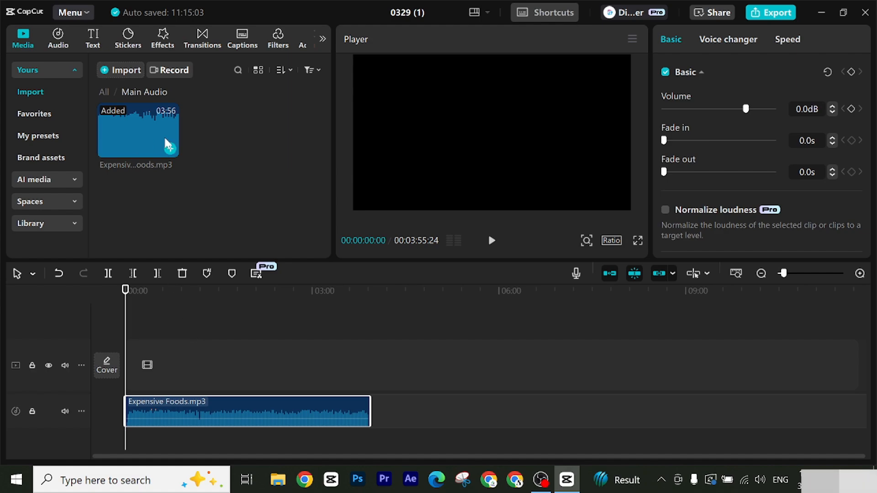
Step: Add the monkey clip from the Start Part folder to the start of the video track above the audio, with the playhead at 00:00:00:00
left_click(105, 90)
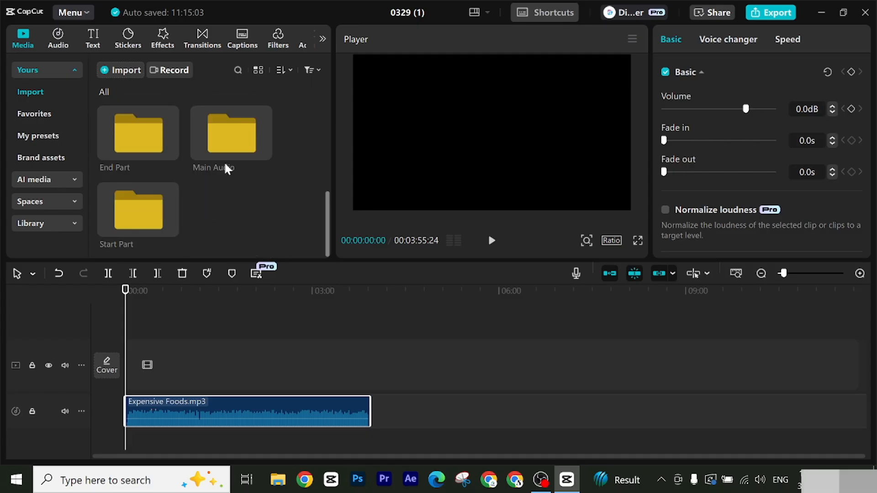
double_click(127, 222)
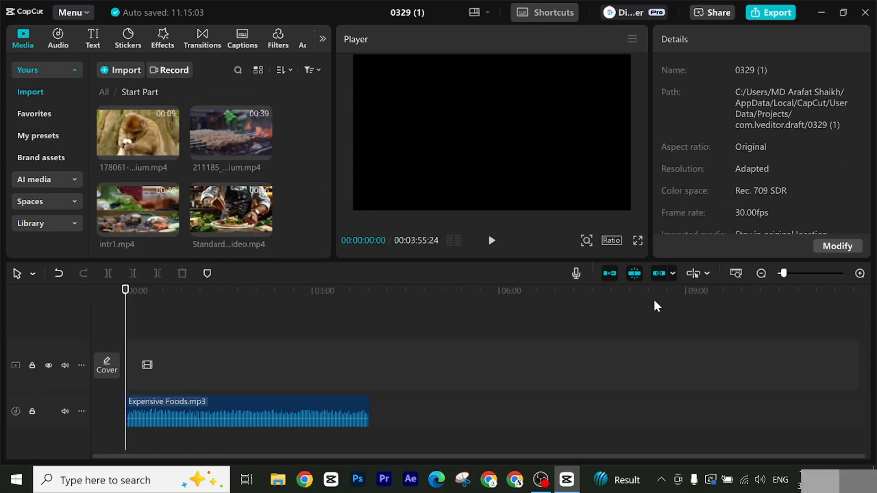
left_click(792, 273)
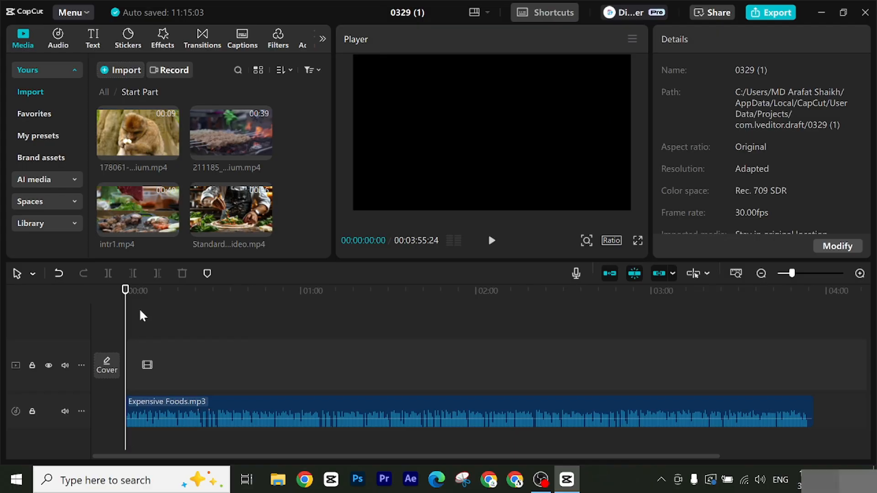
left_click(492, 240)
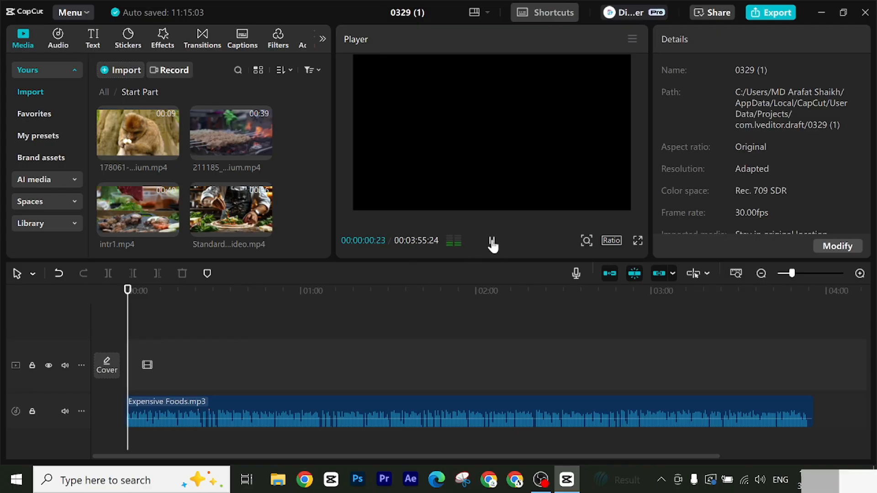
left_click(491, 240)
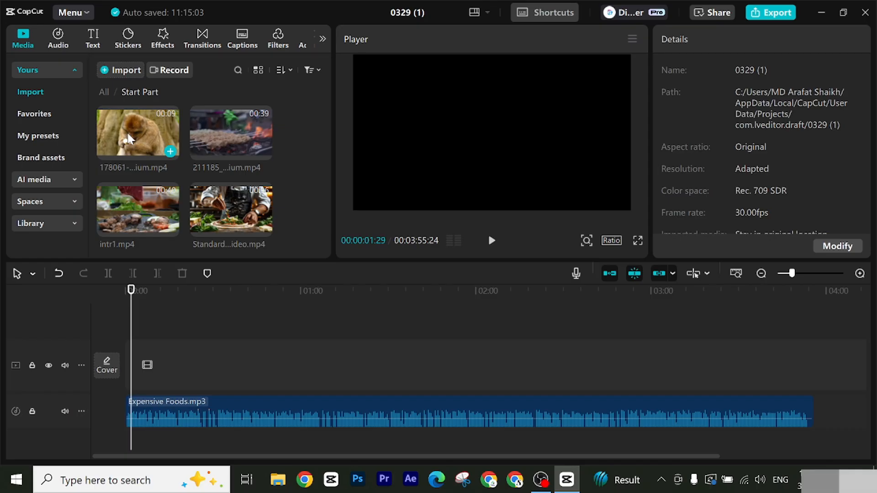
left_click_drag(133, 132, 137, 367)
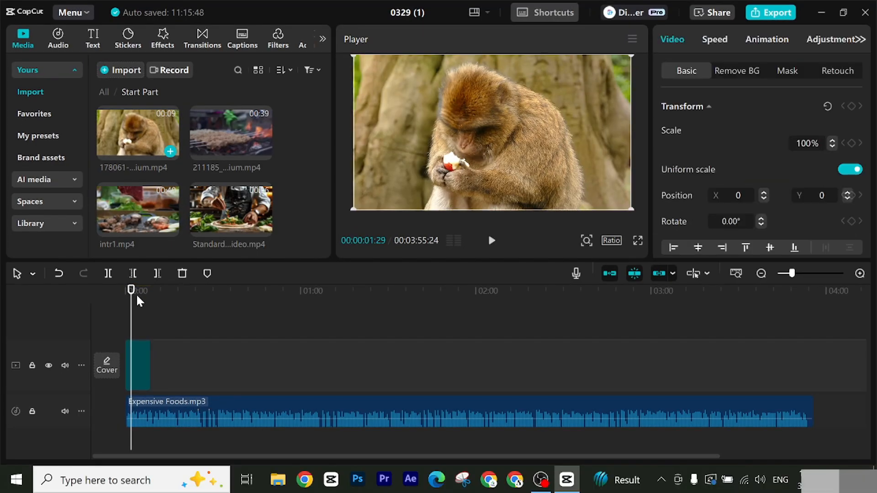
left_click_drag(134, 292, 126, 290)
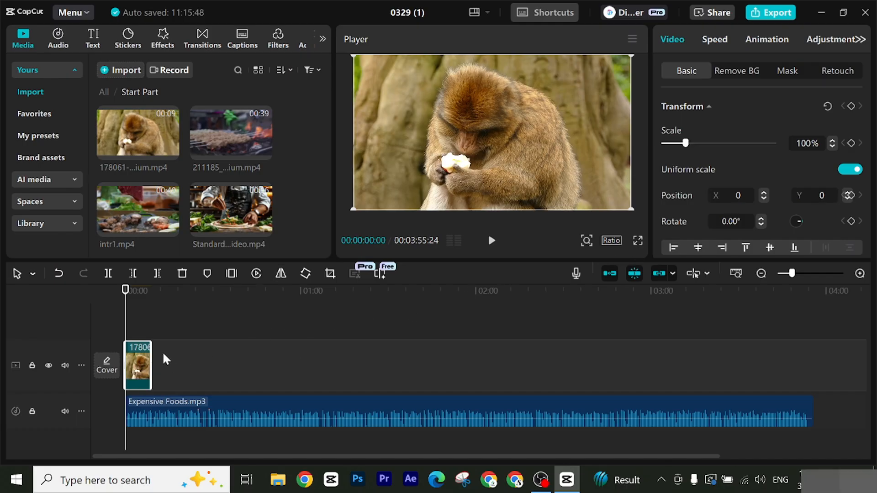
Step: Set the project's aspect ratio to 16:9
left_click(612, 241)
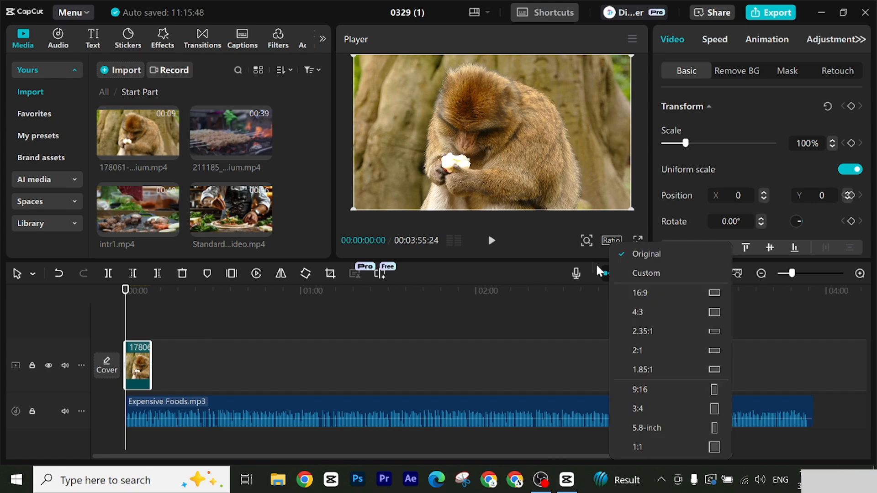
left_click(639, 294)
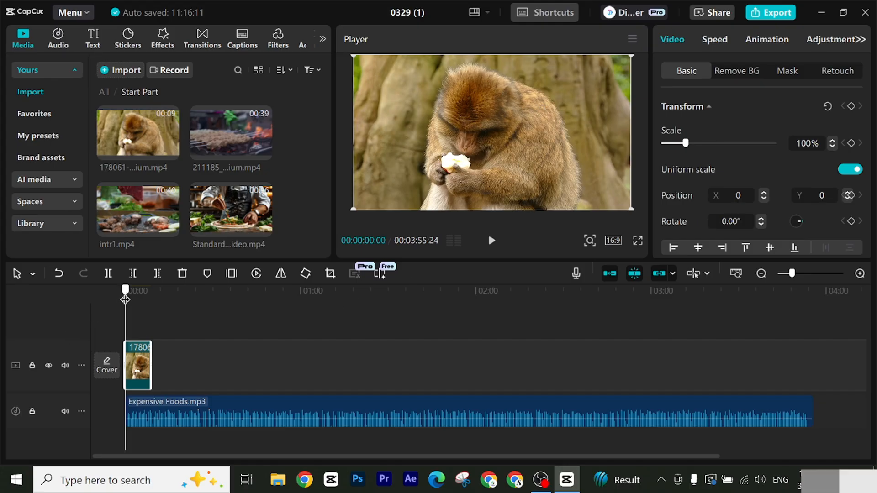
Step: Play the opening of the timeline briefly and return the playhead to the start
mouse_move(127, 299)
left_mouse_down()
mouse_move(135, 301)
mouse_move(122, 308)
left_mouse_up()
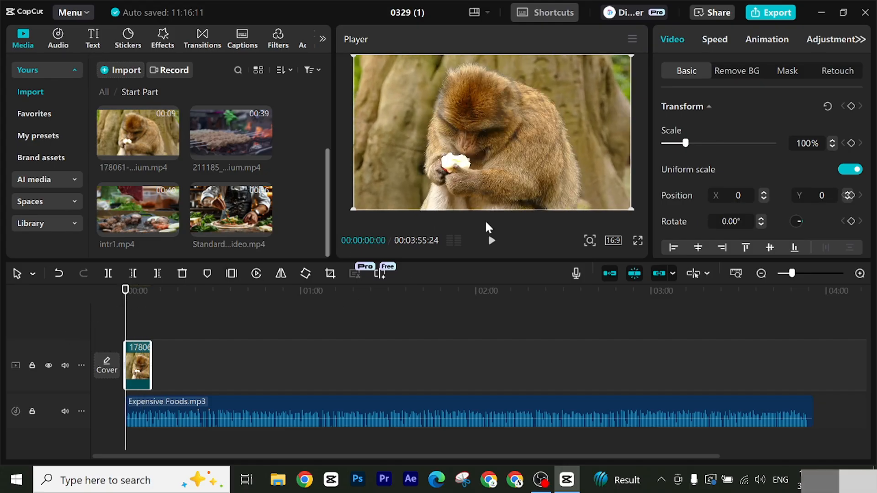
left_click(491, 241)
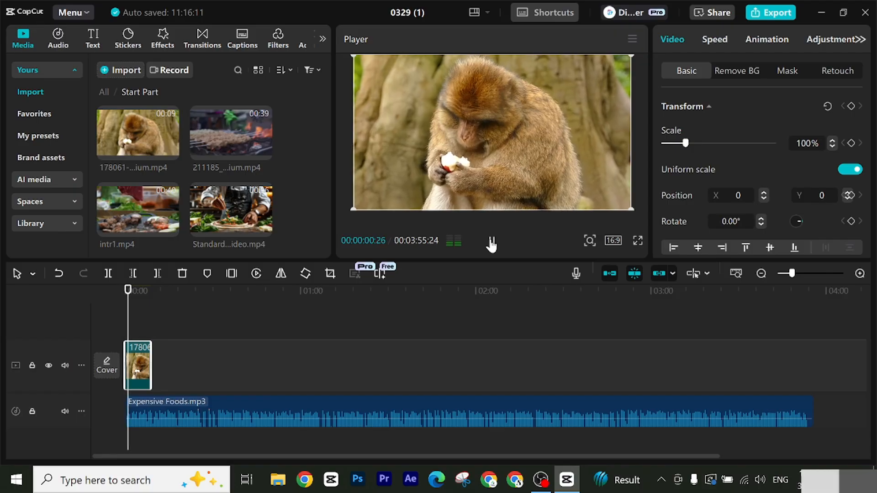
left_click(491, 241)
left_click(124, 295)
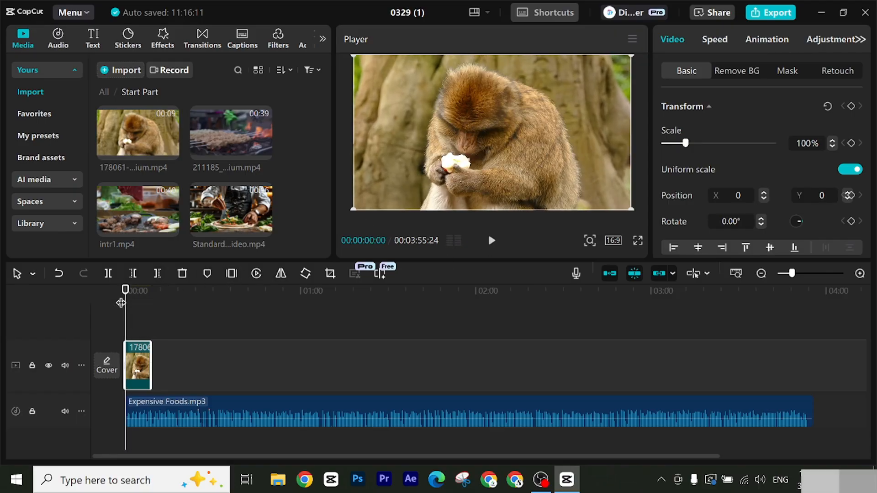
mouse_move(124, 305)
left_mouse_down()
mouse_move(150, 307)
mouse_move(125, 311)
left_mouse_up()
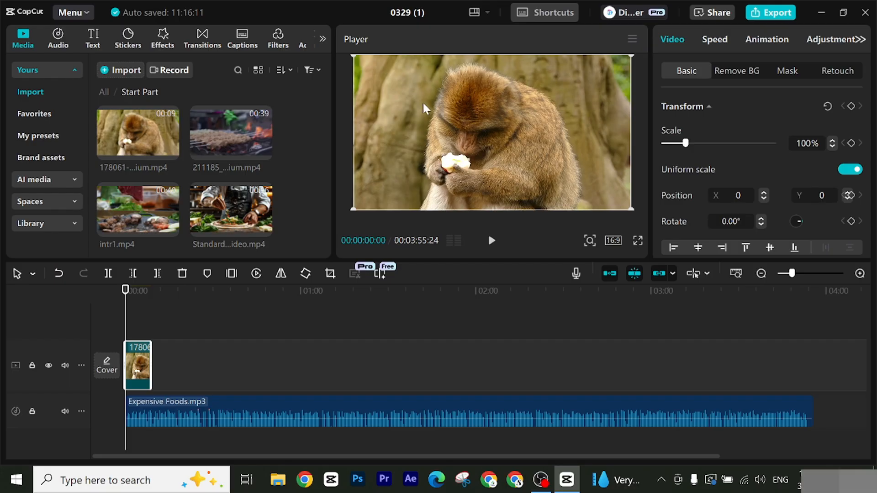
Step: Give the monkey clip a Fade In entrance animation lasting 1.0 s and play the opening from the start
left_click(763, 40)
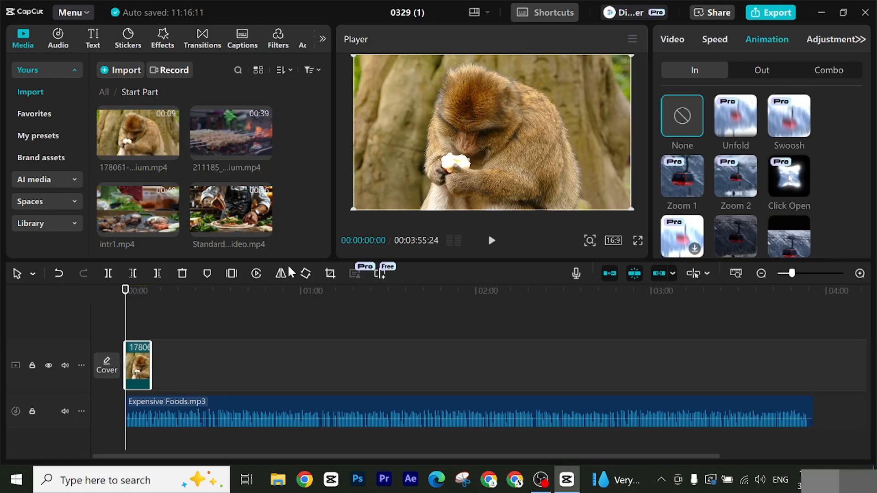
scroll(760, 218, "down", 1)
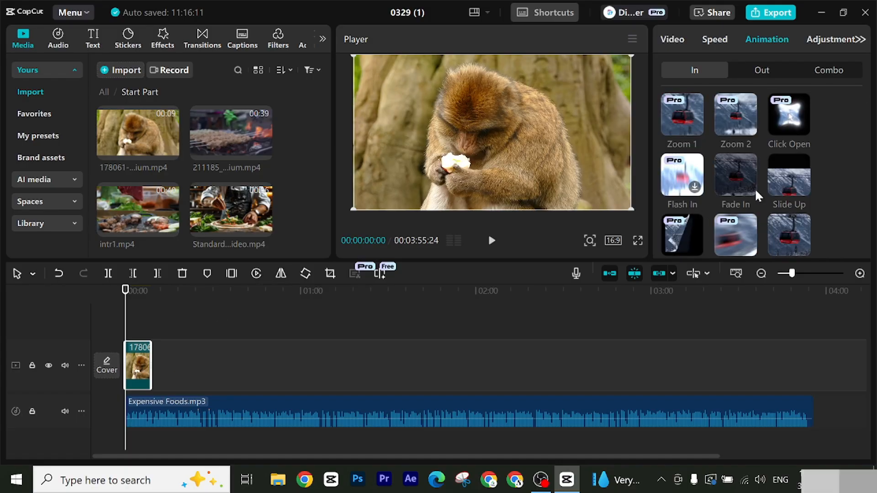
left_click(734, 174)
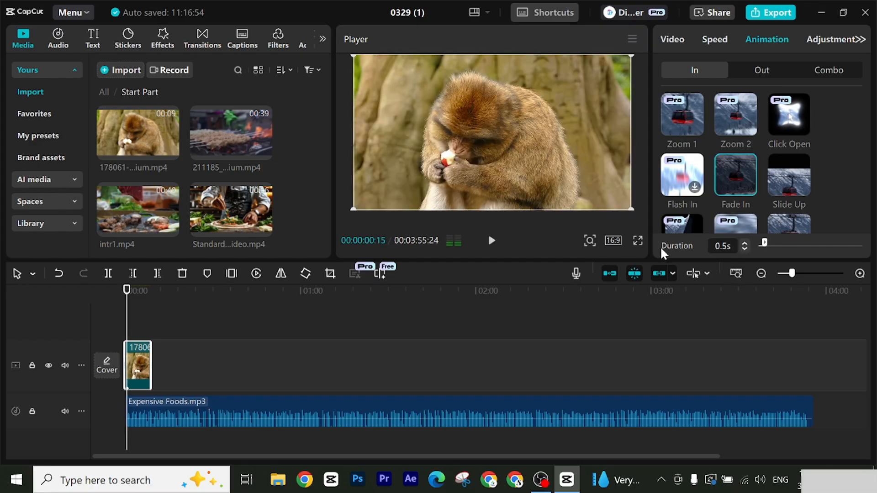
left_click_drag(764, 246, 771, 247)
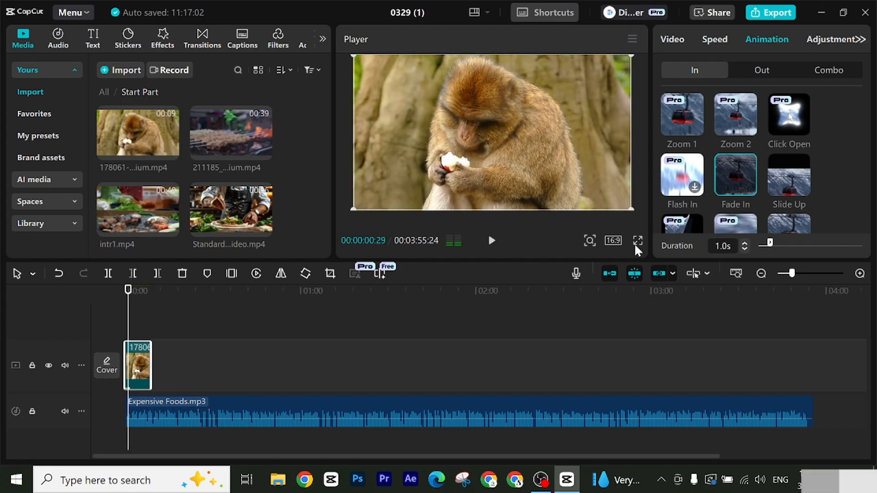
left_click_drag(128, 294, 125, 296)
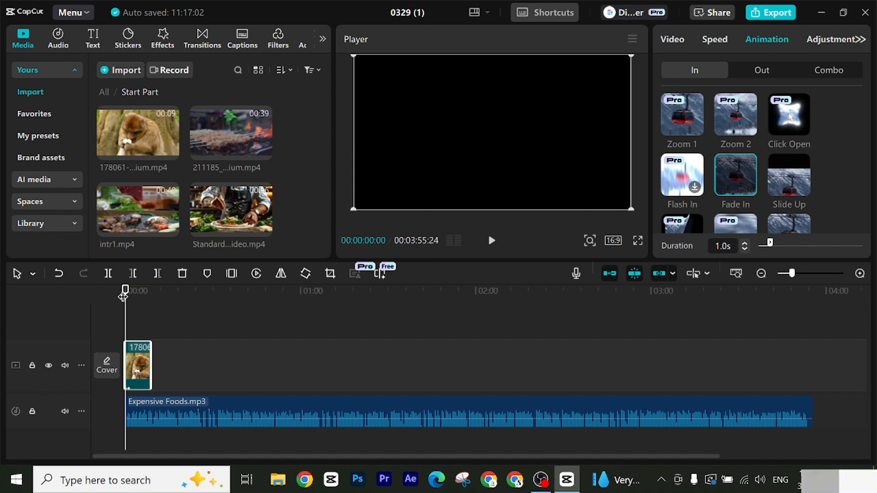
left_click(491, 241)
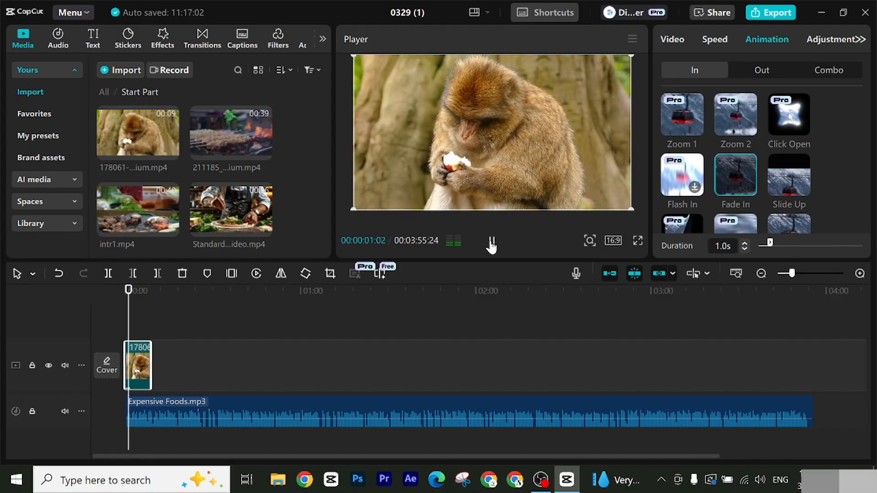
left_click(491, 241)
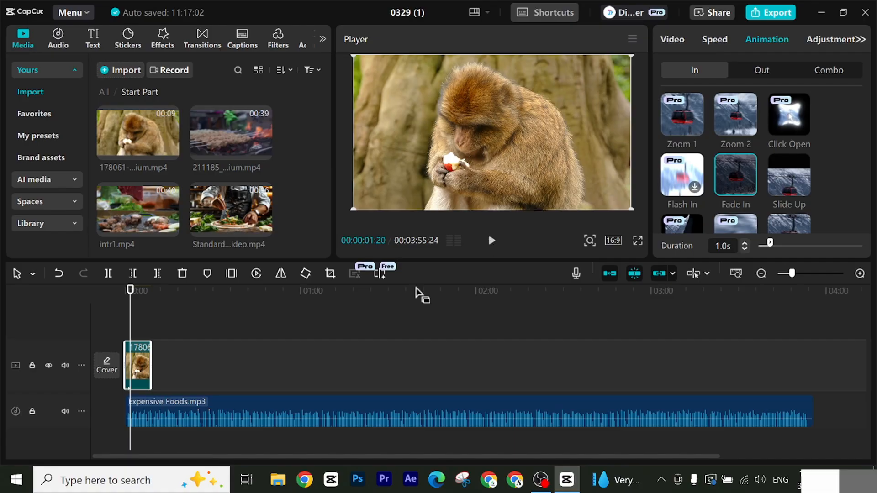
Step: Set a 2.8 s fade-in on the Expensive Foods.mp3 audio and play the opening from the start
left_click(232, 399)
scroll(227, 396, "down", 1)
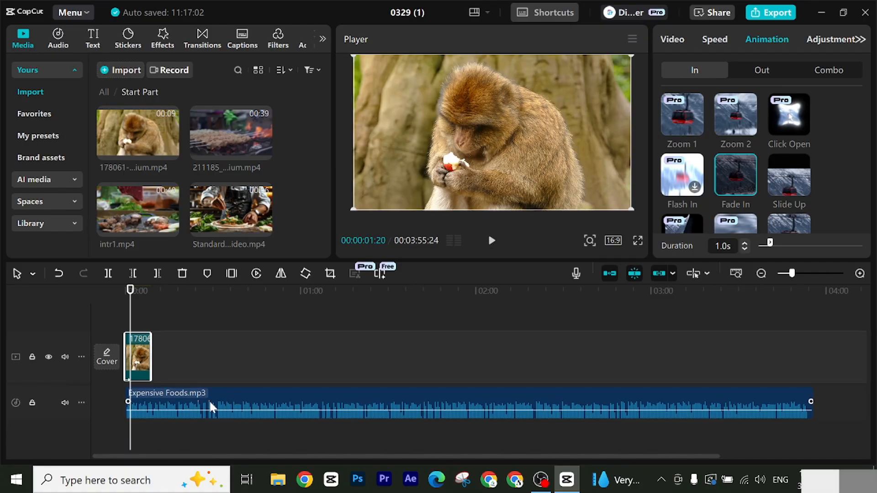
left_click(209, 406)
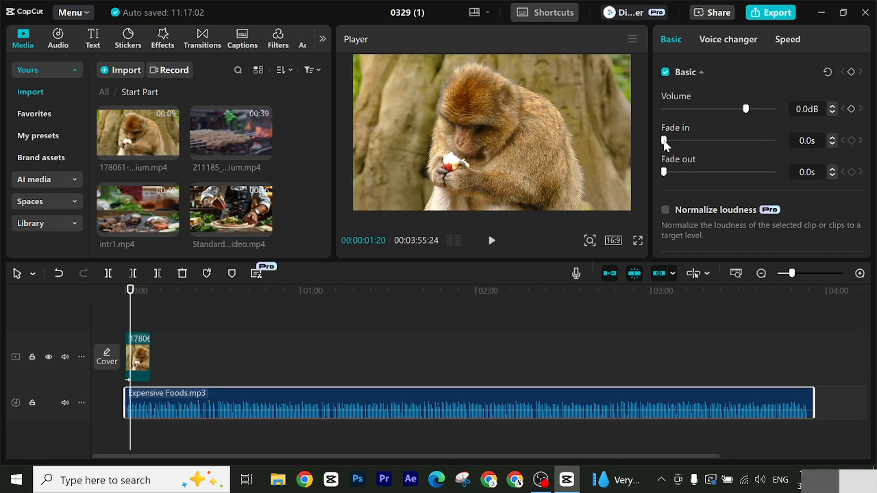
left_click_drag(665, 143, 696, 146)
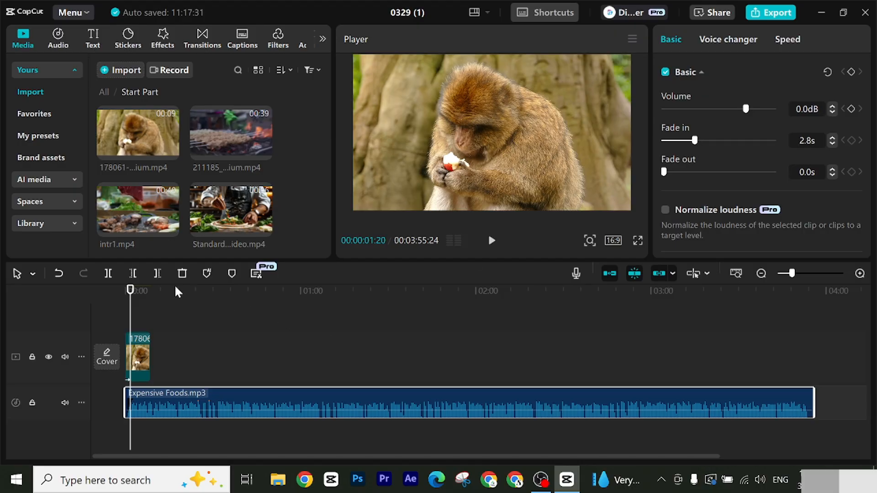
left_click_drag(136, 291, 120, 293)
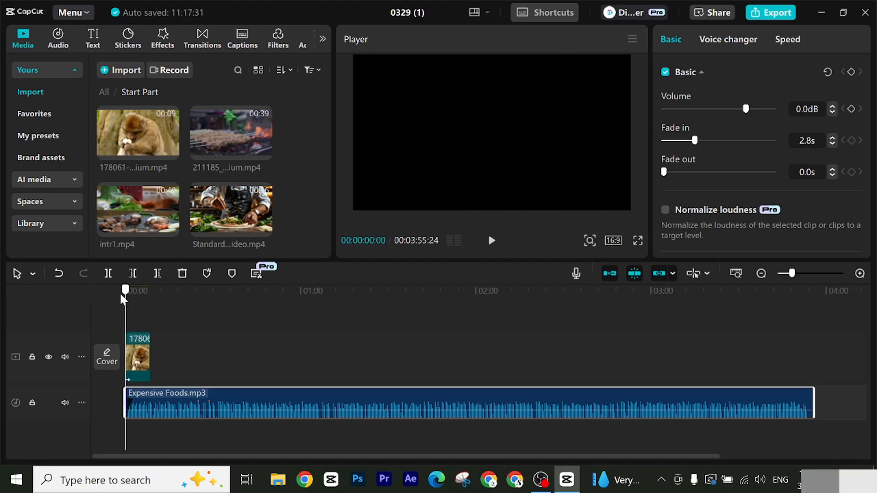
left_click(491, 241)
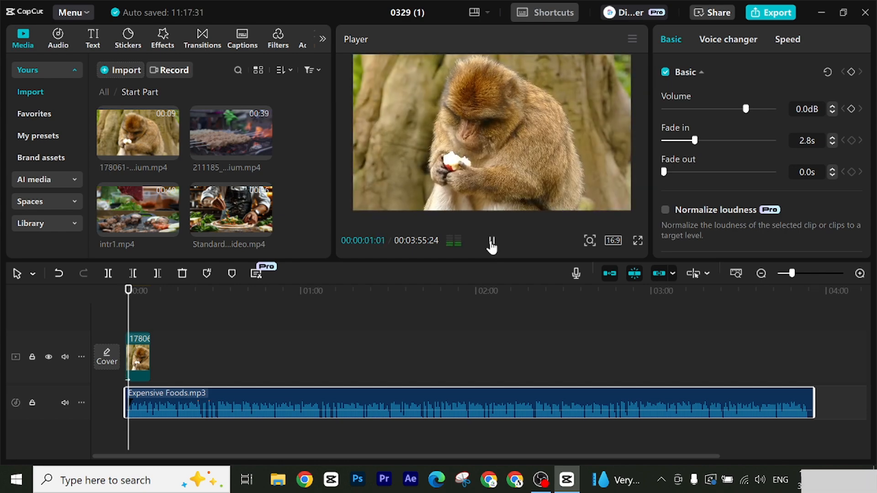
left_click(492, 243)
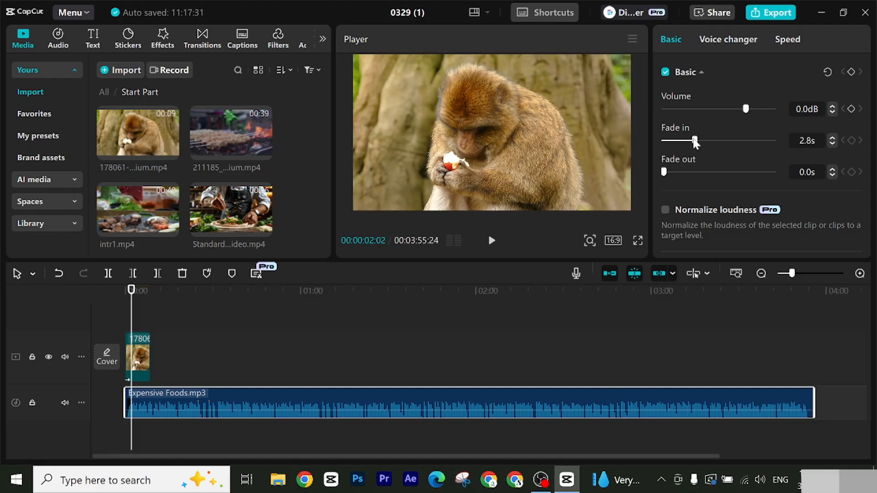
Step: Set the fade-in of the Expensive Foods.mp3 audio to 1.9 s and play the opening from the start
left_click_drag(695, 142, 685, 143)
left_click(127, 294)
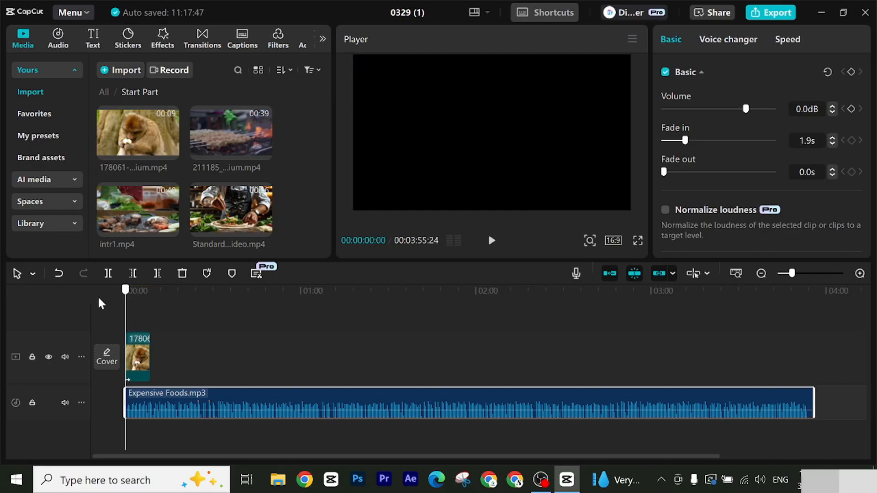
left_click(492, 241)
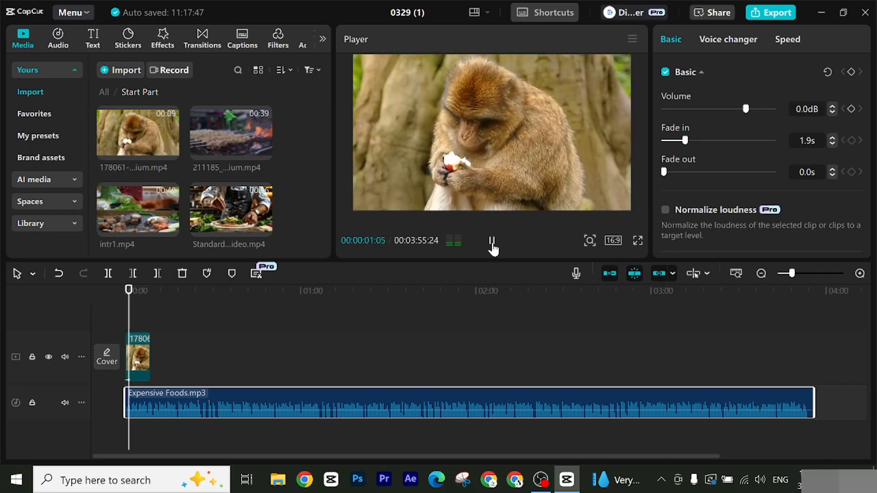
left_click(492, 243)
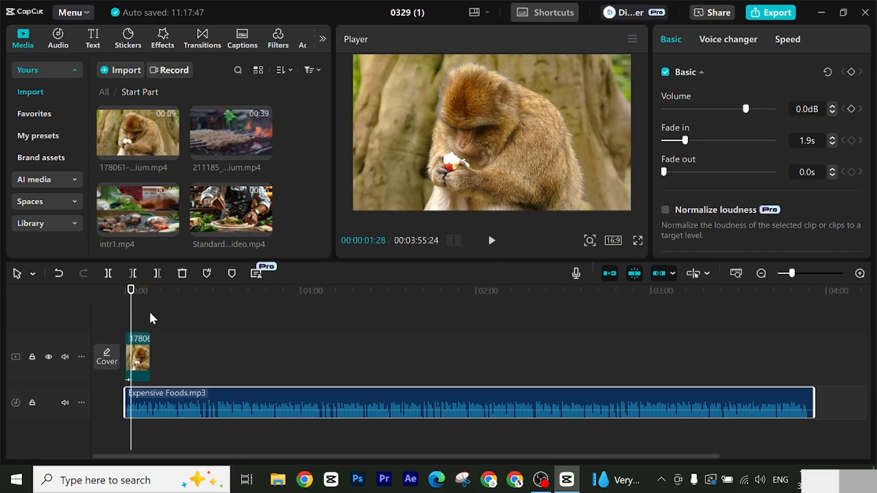
Step: Trim the end of the monkey clip at 00:00:06:01
left_click_drag(135, 304, 144, 304)
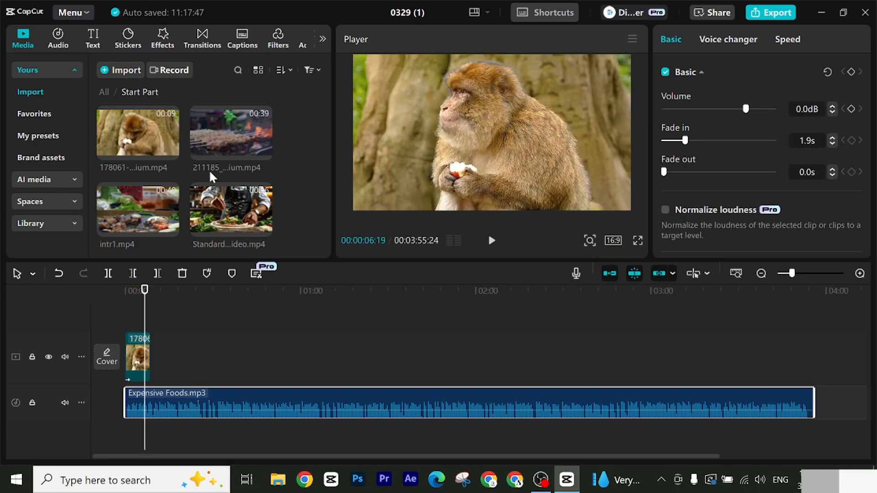
left_click(143, 293)
left_click(138, 352)
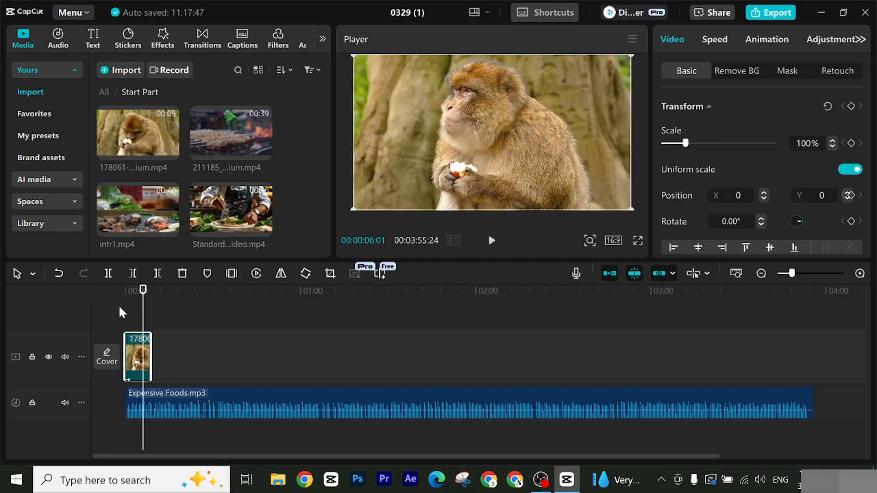
left_click(157, 273)
Step: Add intr1.mp4 and the chef clip after the monkey clip, and trim the end of intr1.mp4 at 00:00:17:23
left_click_drag(156, 209, 158, 355)
left_click_drag(224, 204, 275, 367)
left_click_drag(140, 303, 178, 319)
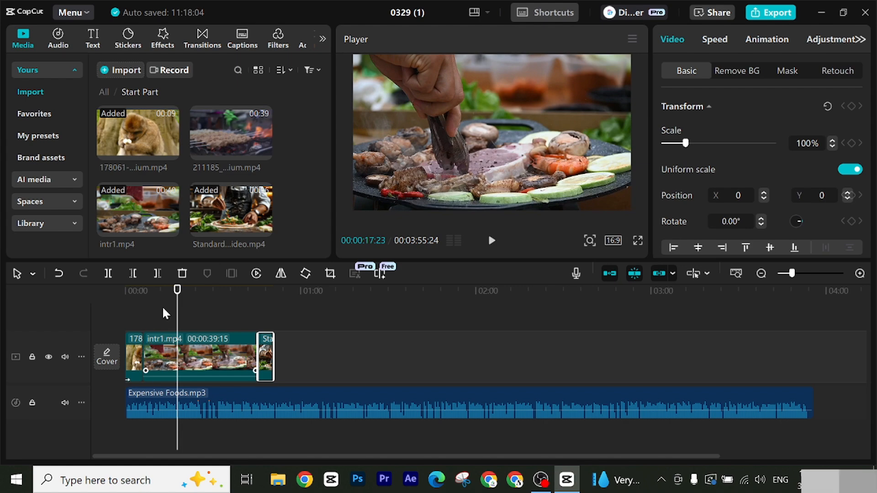
left_click(157, 273)
Step: Play the timeline from the start to the end of the chef clip
key("Home")
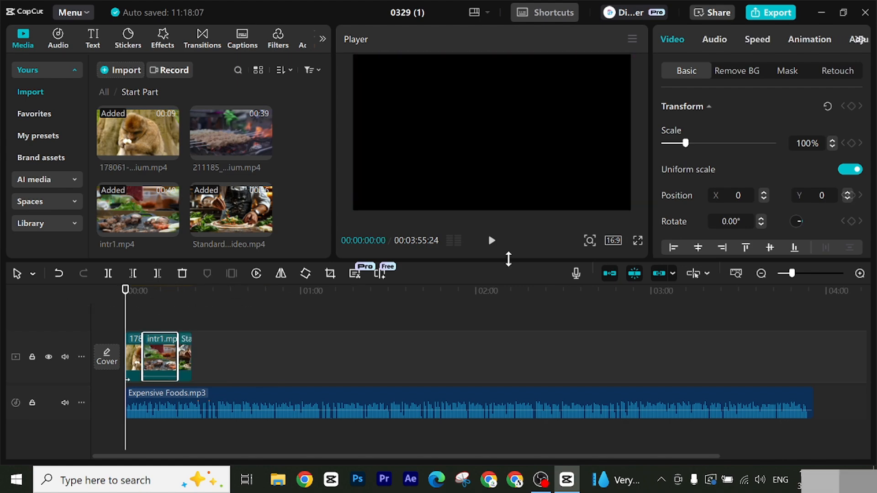
left_click(491, 243)
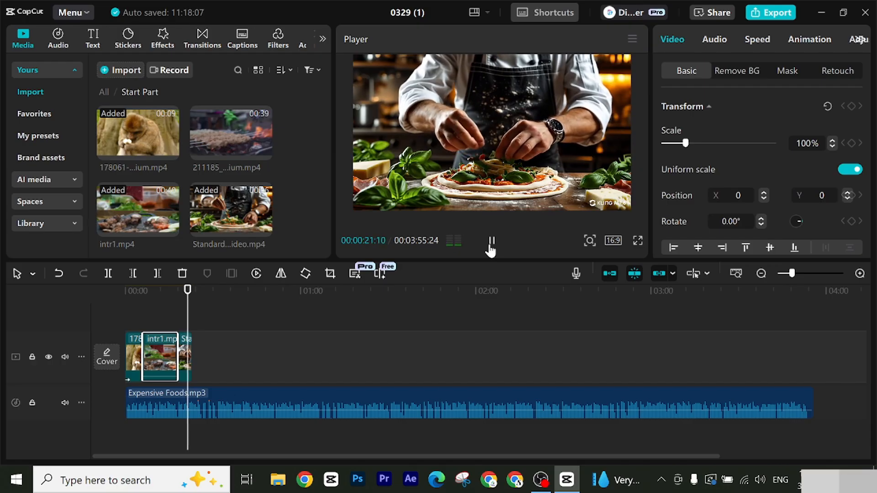
left_click(491, 242)
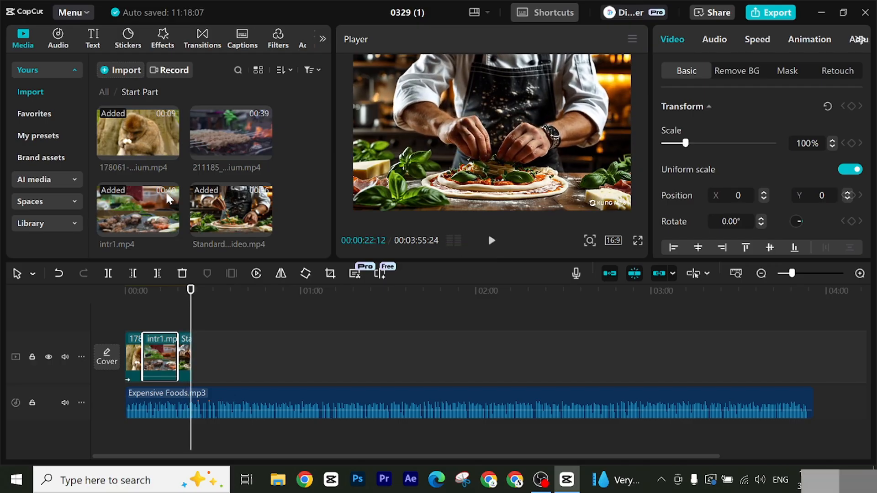
Step: Add 211185_medium.mp4 after the chef clip and split it at 00:00:28:02, where the intro narration ends
left_click_drag(223, 127, 246, 362)
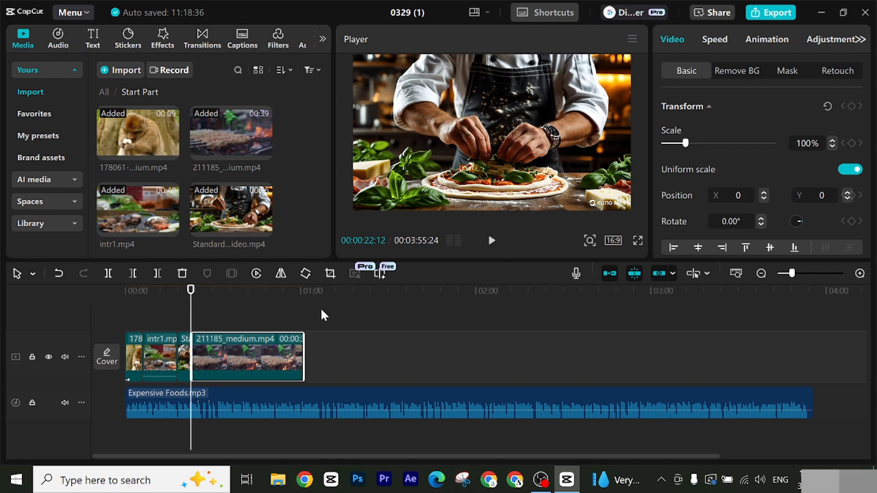
left_click(492, 240)
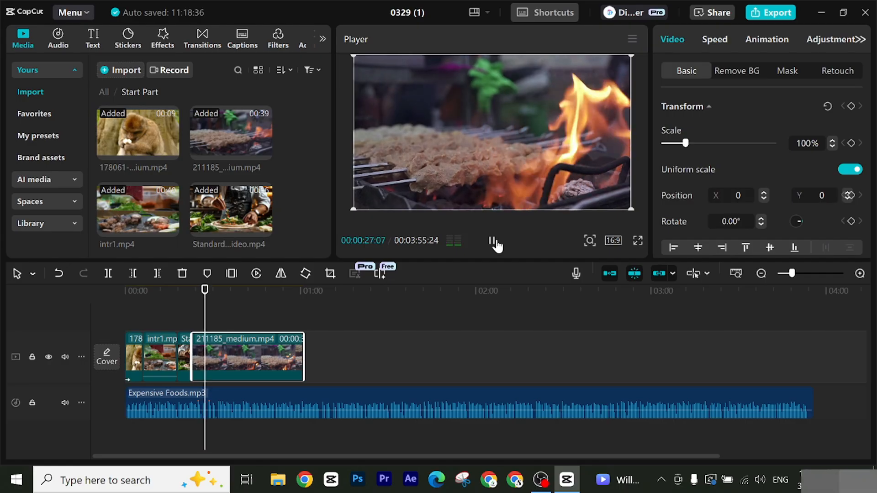
left_click(496, 244)
left_click(497, 245)
left_click_drag(210, 307, 208, 309)
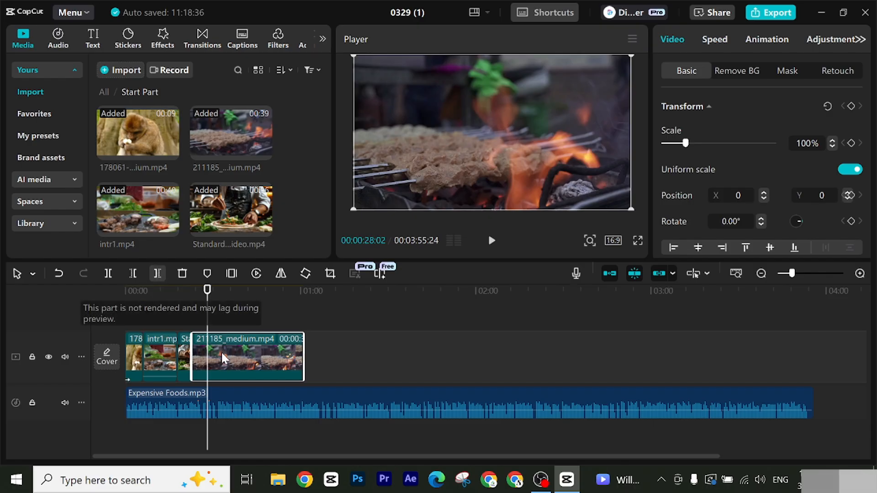
left_click(108, 274)
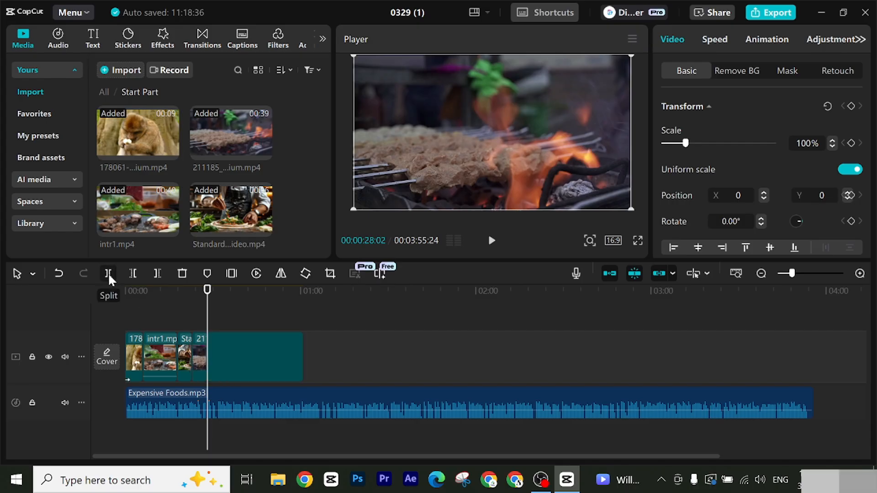
left_click(397, 368)
left_click(227, 352)
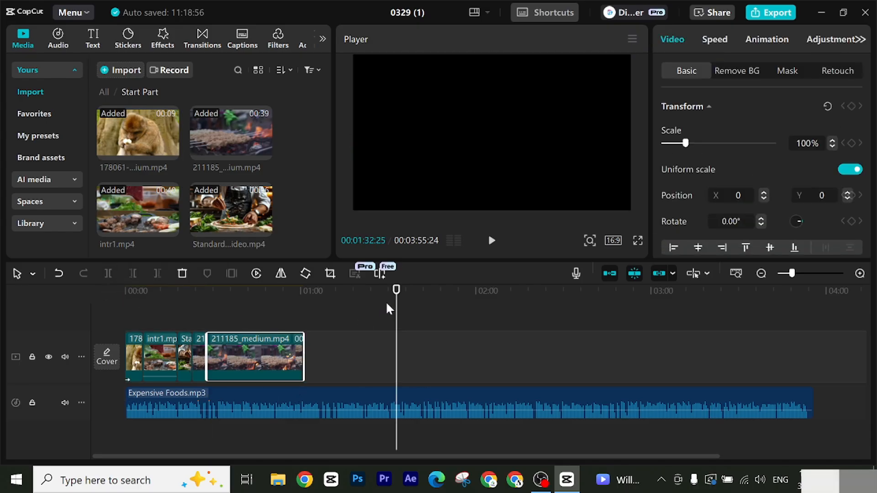
left_click_drag(285, 293, 204, 339)
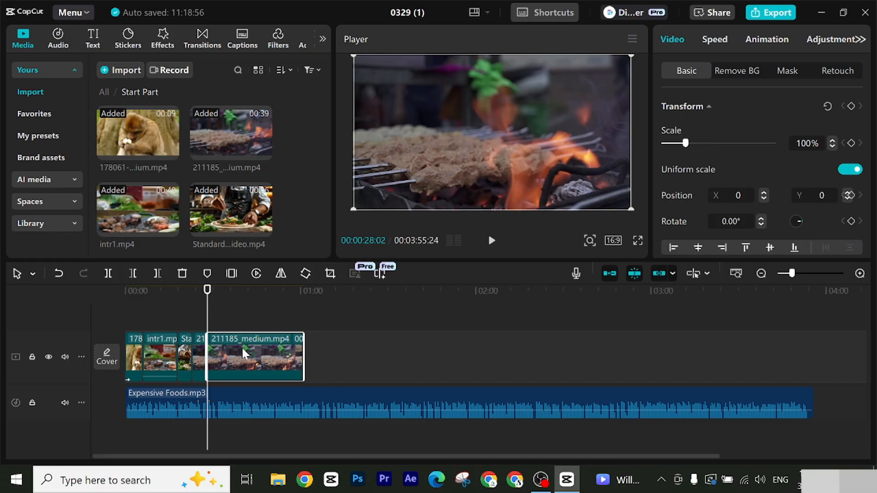
left_click(200, 295)
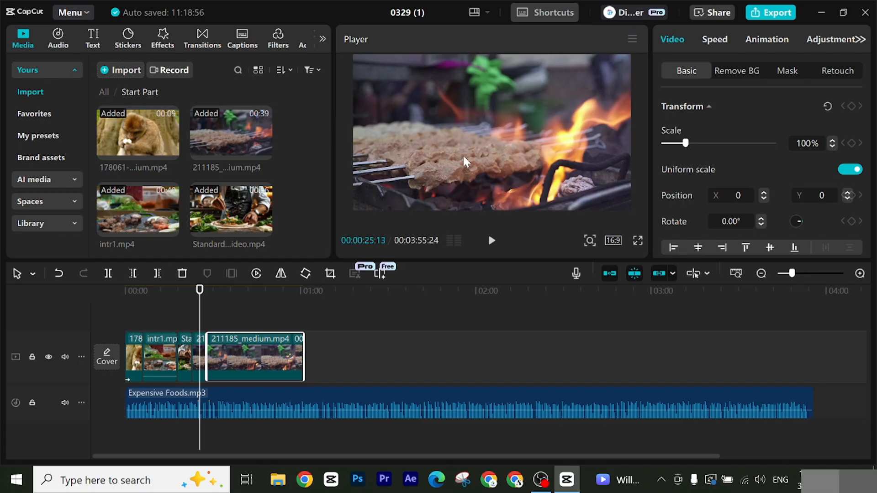
left_click(207, 294)
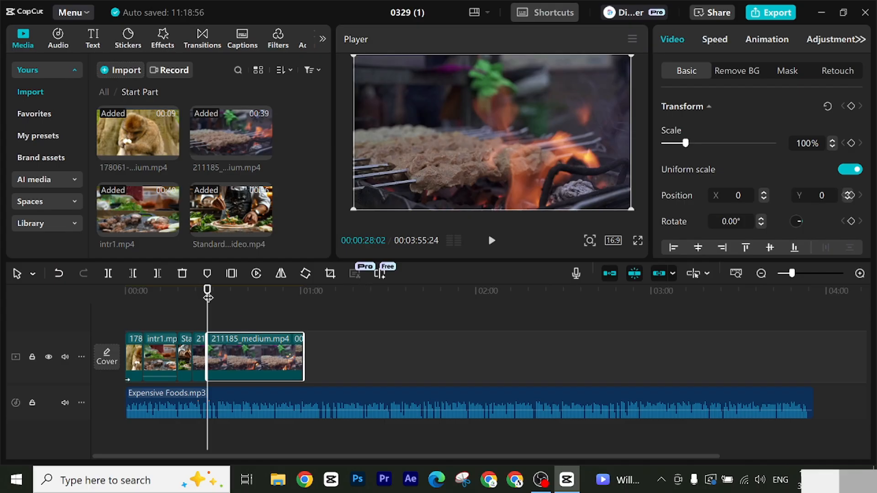
Step: Add a default text title above the video track at 00:00:28:02 and change its wording to "Number 01"
left_click(93, 39)
left_click_drag(126, 91, 211, 313)
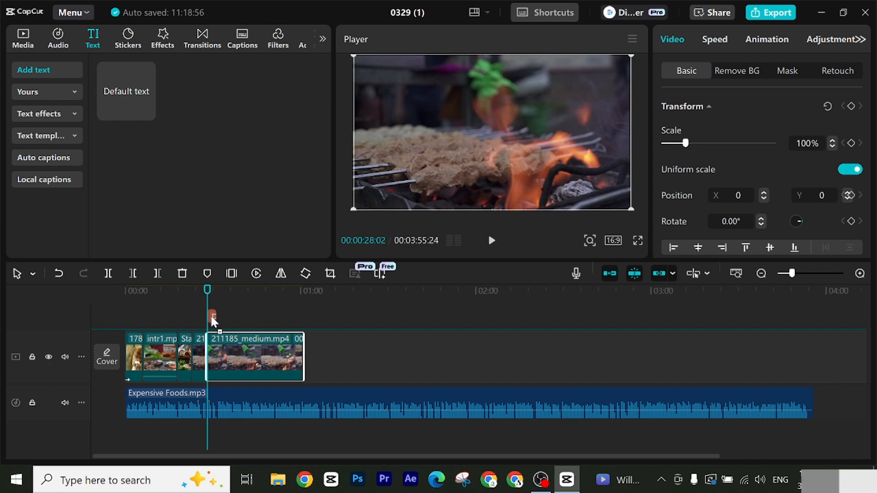
left_click_drag(213, 321, 213, 322)
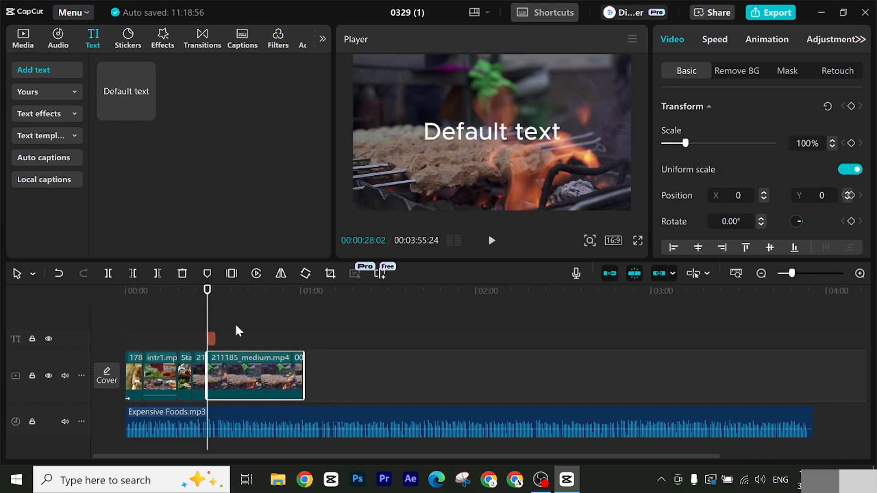
left_click(509, 127)
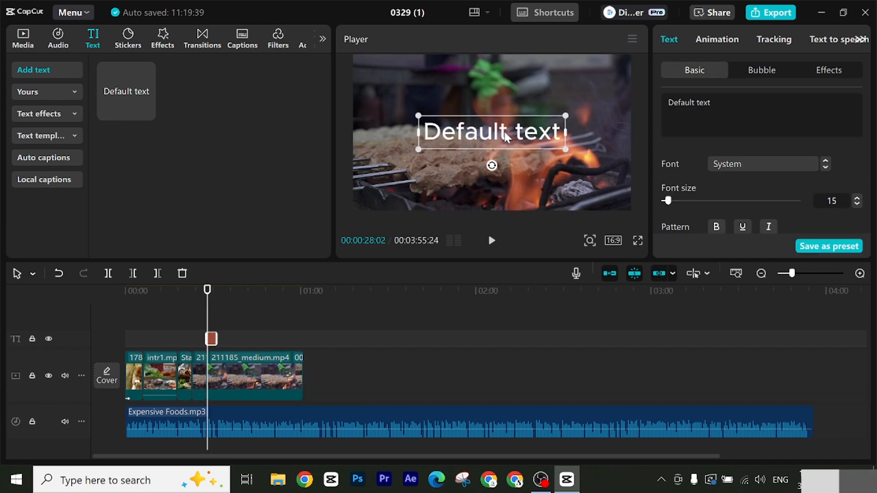
left_click_drag(726, 104, 628, 91)
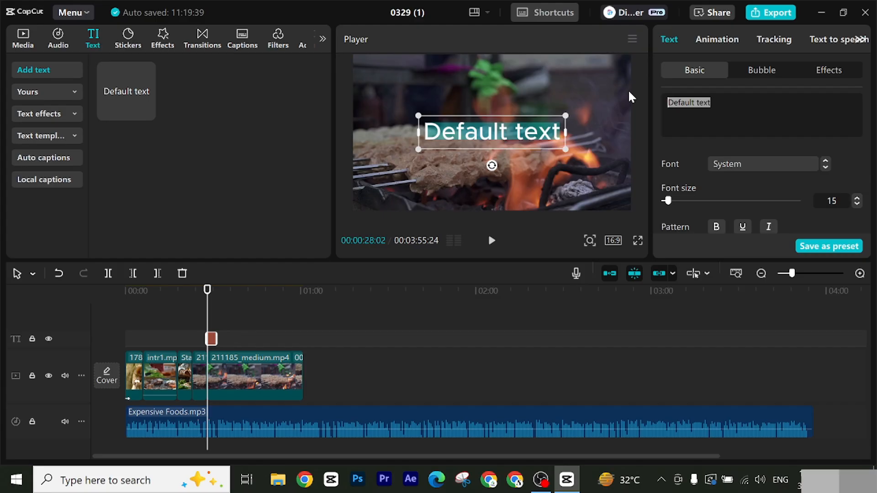
type("Number ")
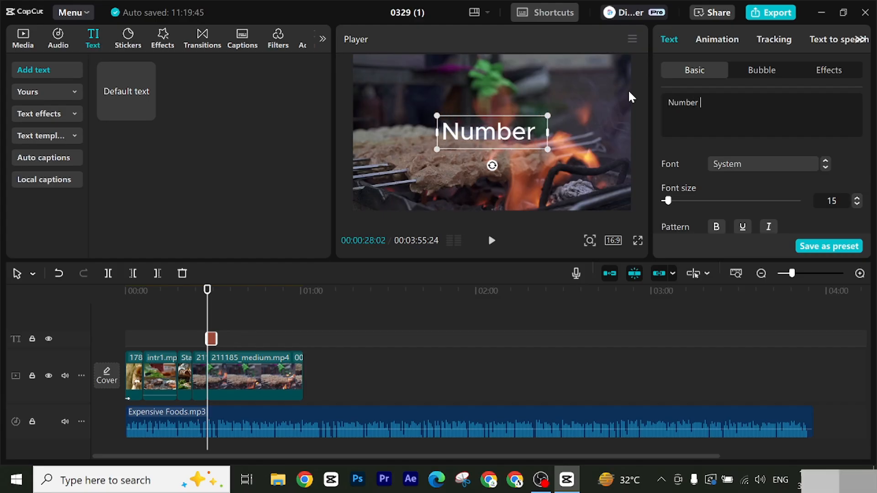
type(")")
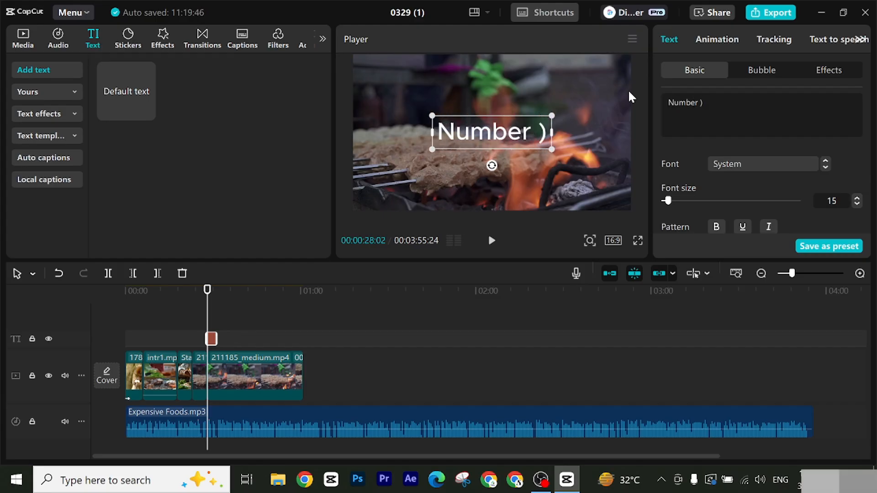
key("BackSpace")
type("01")
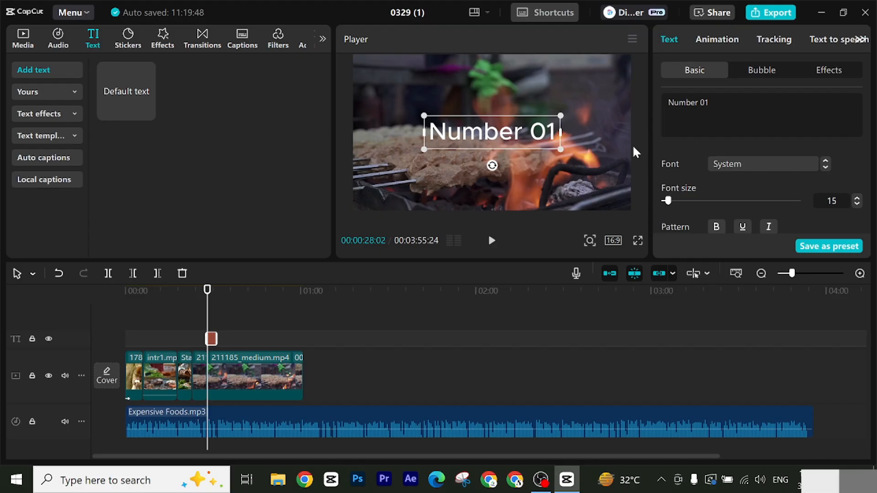
Step: Set the font of the "Number 01" title to Poppins-Bold
left_click(826, 168)
left_click(825, 168)
left_click(826, 168)
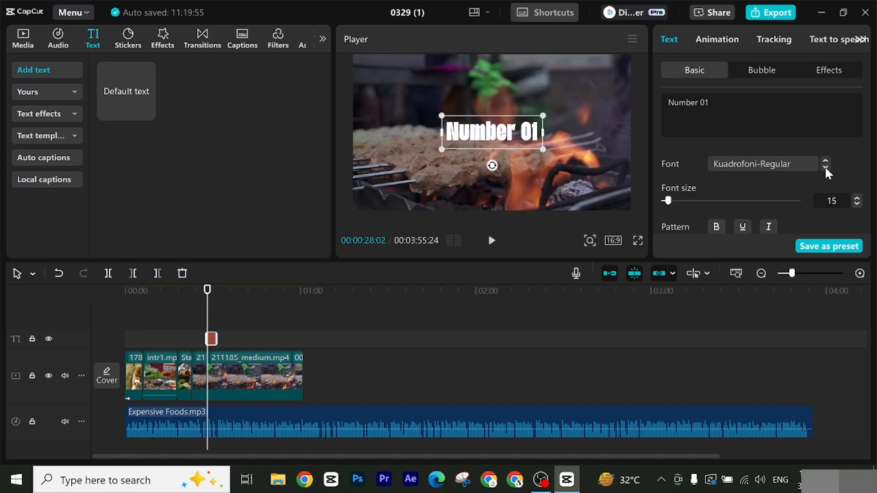
left_click(825, 168)
left_click(825, 168)
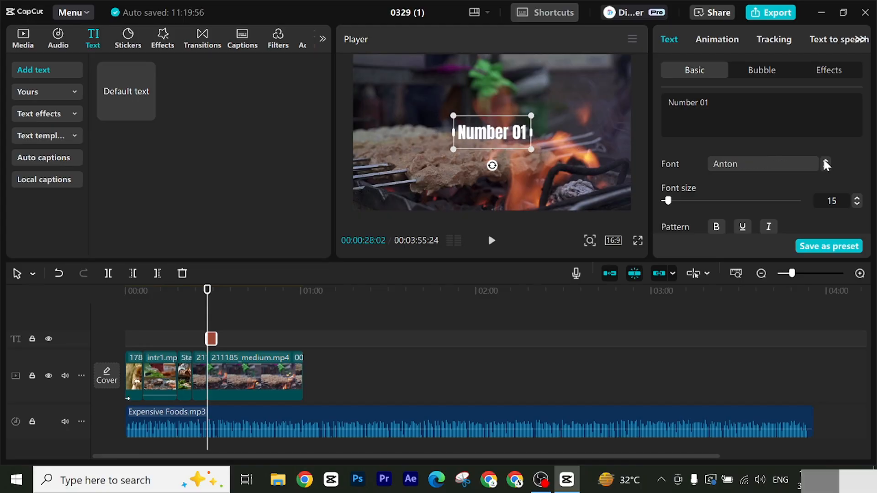
left_click(824, 160)
left_click_drag(501, 140, 487, 135)
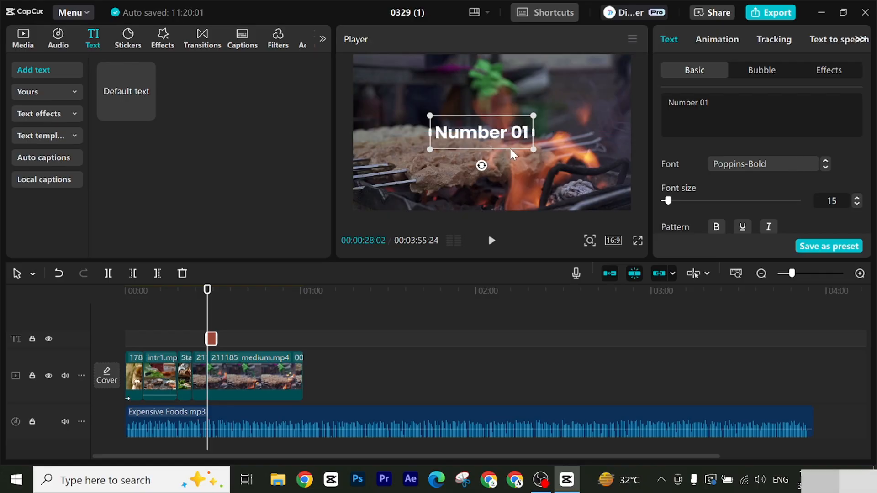
Step: Add a black stroke to the "Number 01" title with thickness 9
scroll(799, 162, "down", 10)
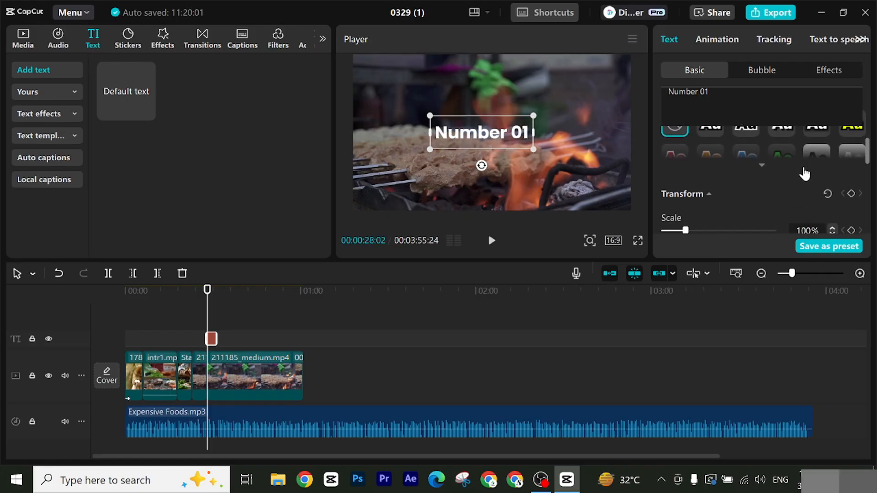
scroll(720, 174, "down", 8)
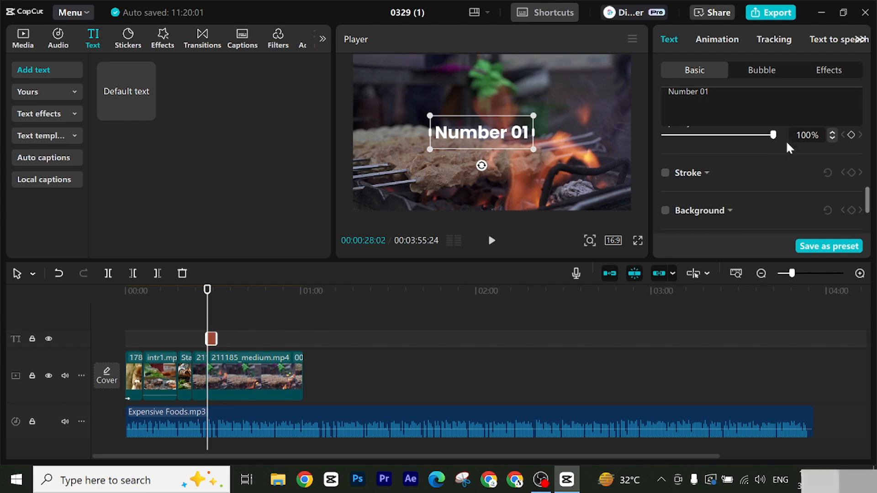
left_click_drag(773, 135, 817, 153)
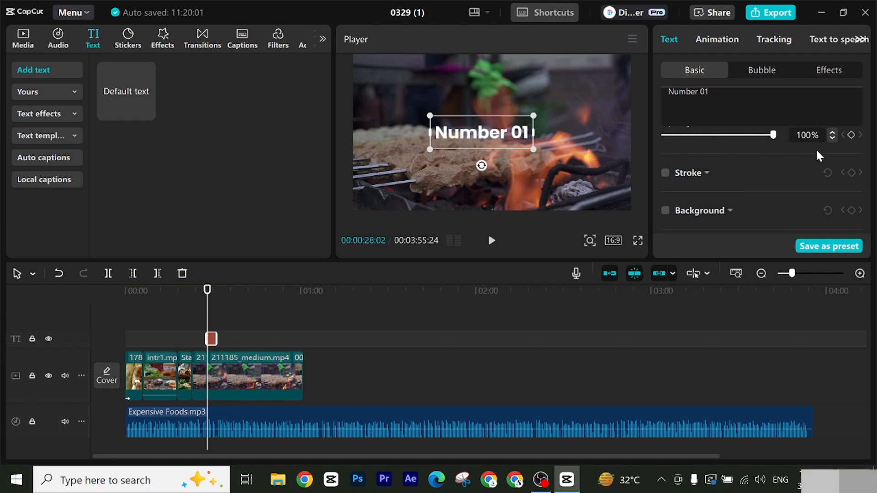
left_click(665, 173)
scroll(774, 190, "down", 2)
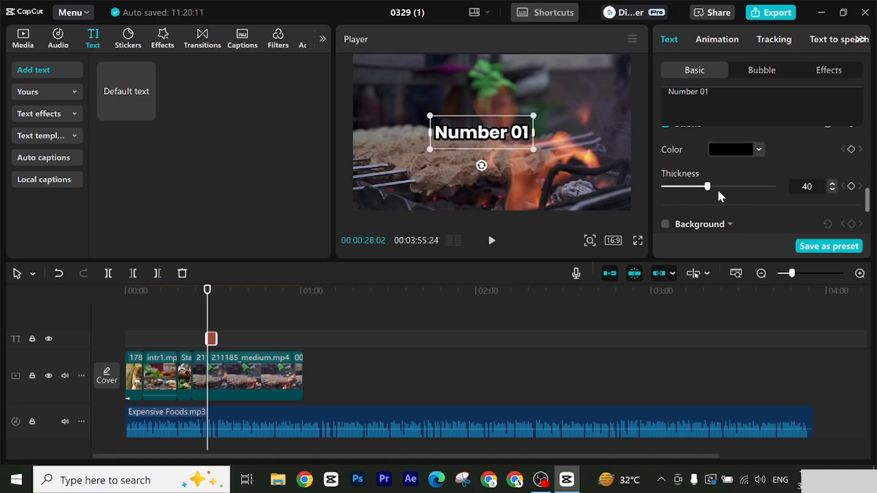
left_click_drag(708, 191, 677, 192)
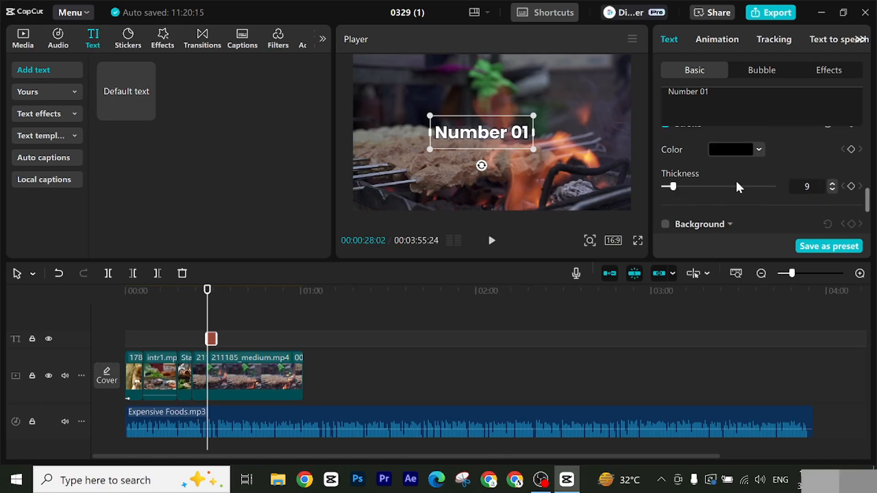
Step: Turn on the glow for the "Number 01" title and choose the non-Pro glow style
scroll(736, 180, "down", 2)
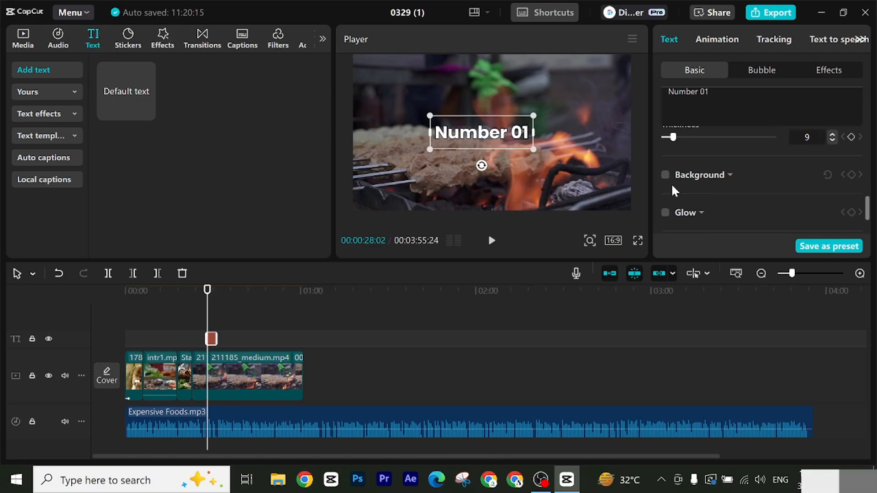
left_click(665, 212)
scroll(759, 185, "down", 2)
left_click(735, 211)
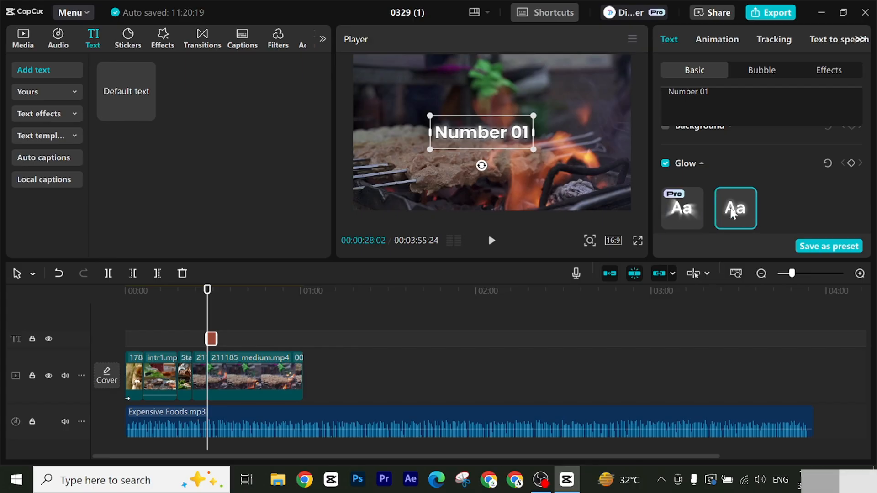
Step: Try red and orange as the title's glow color, then return it to black (000000)
scroll(768, 199, "down", 3)
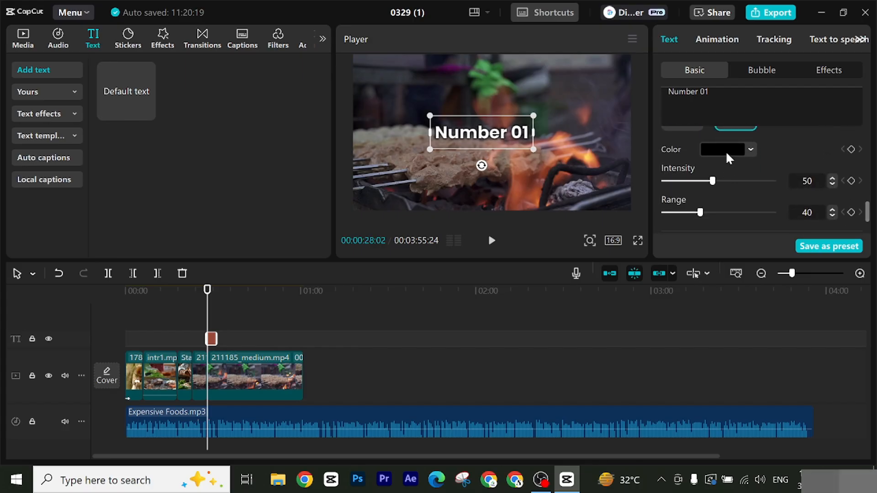
left_click(725, 151)
left_click_drag(755, 188, 823, 168)
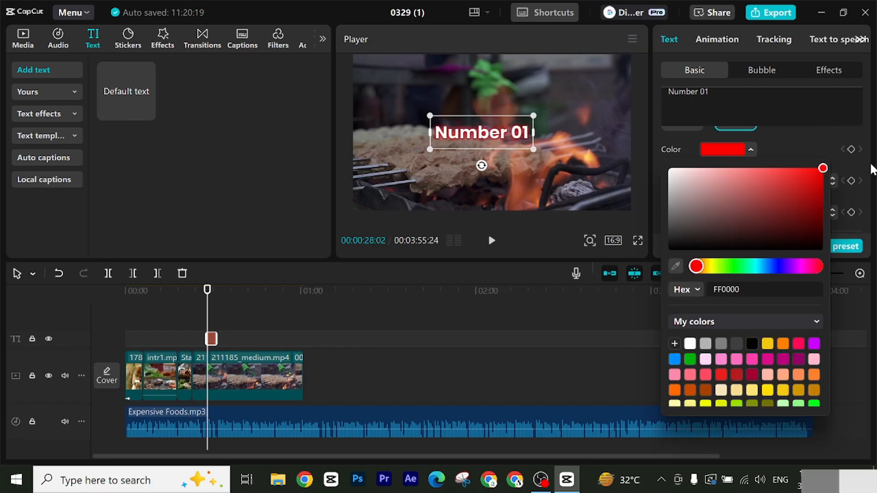
left_click(717, 269)
left_click_drag(718, 270, 639, 264)
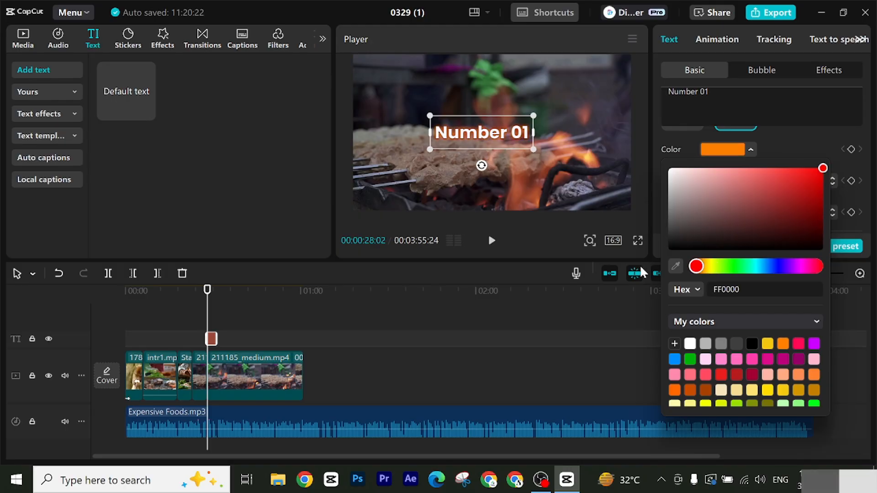
left_click(733, 181)
left_click_drag(733, 182, 667, 279)
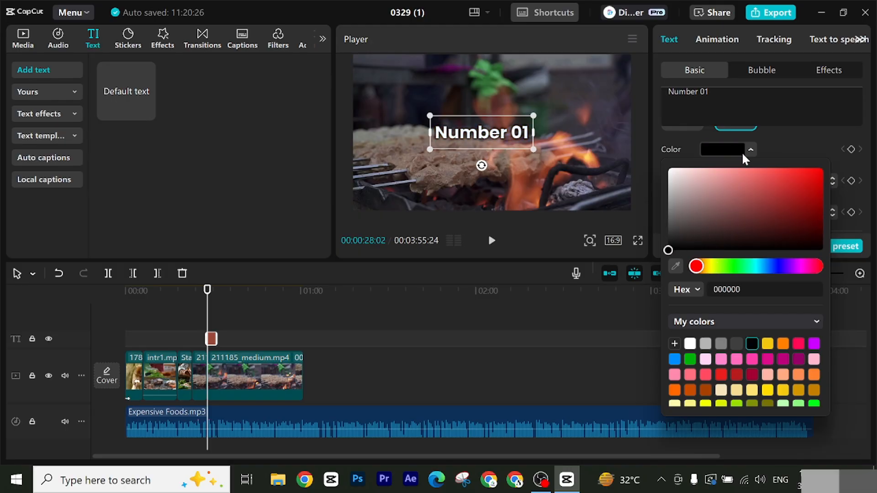
left_click(783, 152)
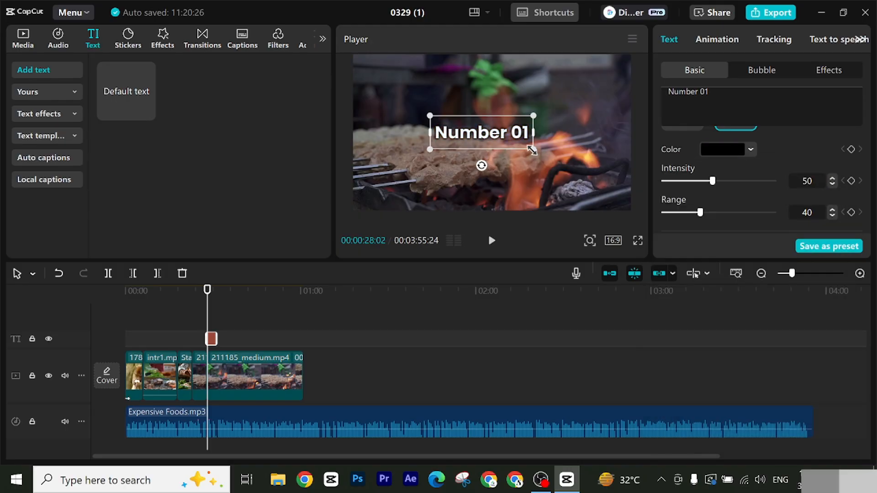
Step: Enlarge the "Number 01" title to about two thirds of the frame width and turn off its glow
left_click_drag(533, 150, 589, 192)
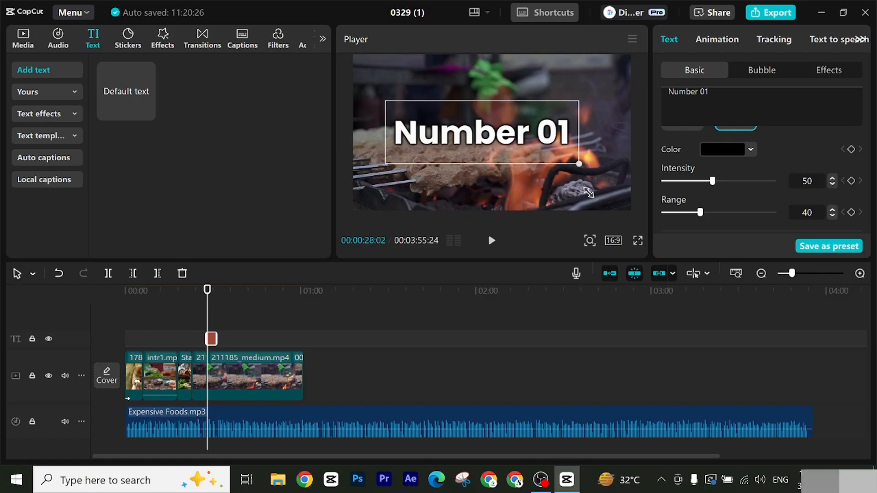
scroll(800, 168, "up", 3)
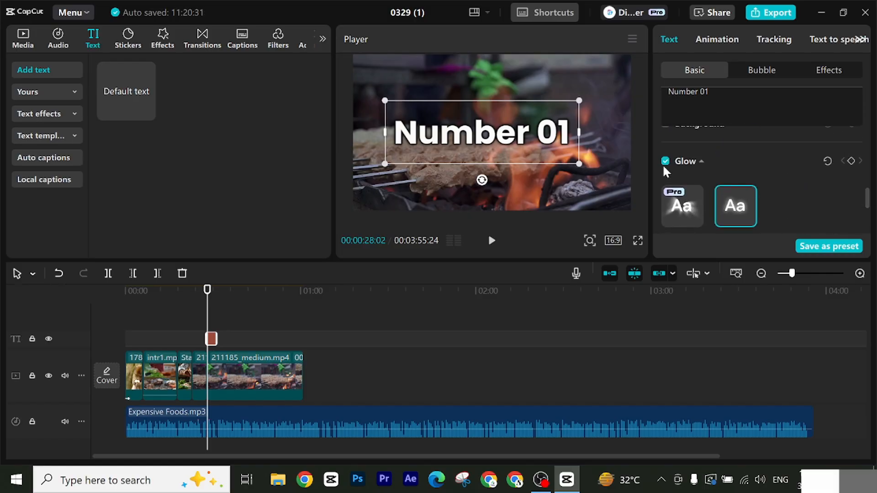
left_click(665, 163)
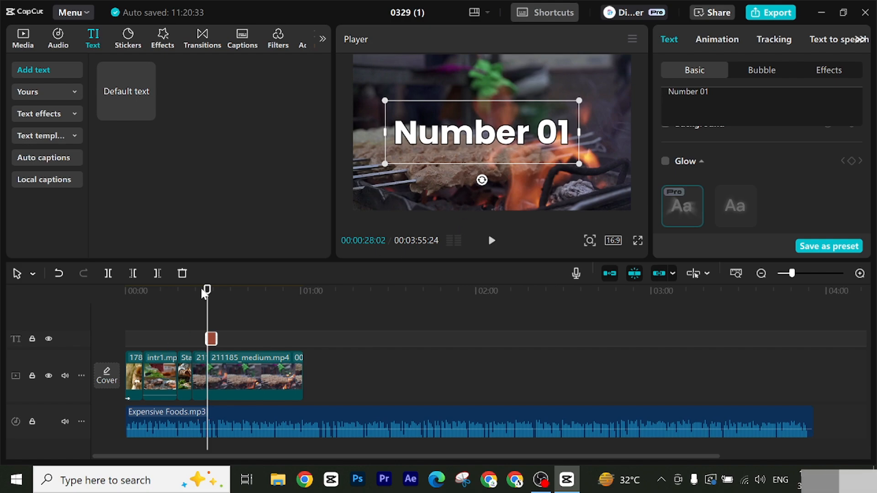
Step: Center the "Number 01" title horizontally in the video frame
mouse_move(204, 292)
left_mouse_down()
mouse_move(244, 295)
mouse_move(204, 302)
left_mouse_up()
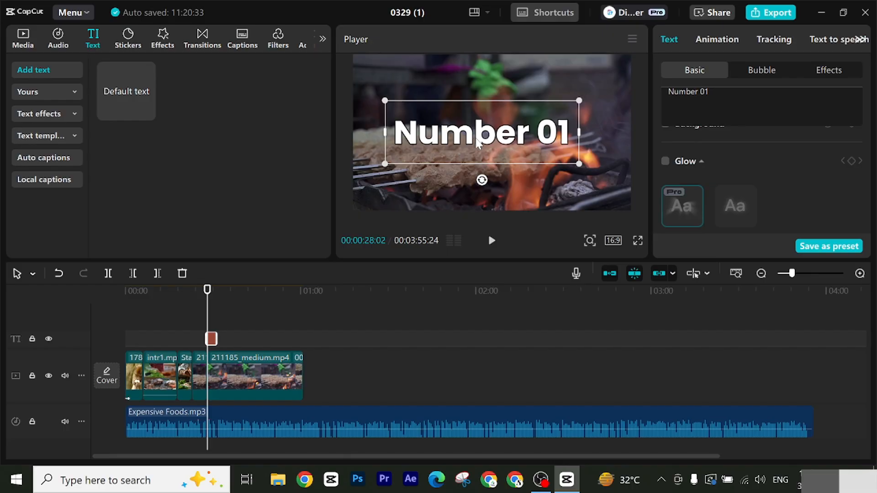
left_click_drag(482, 143, 492, 143)
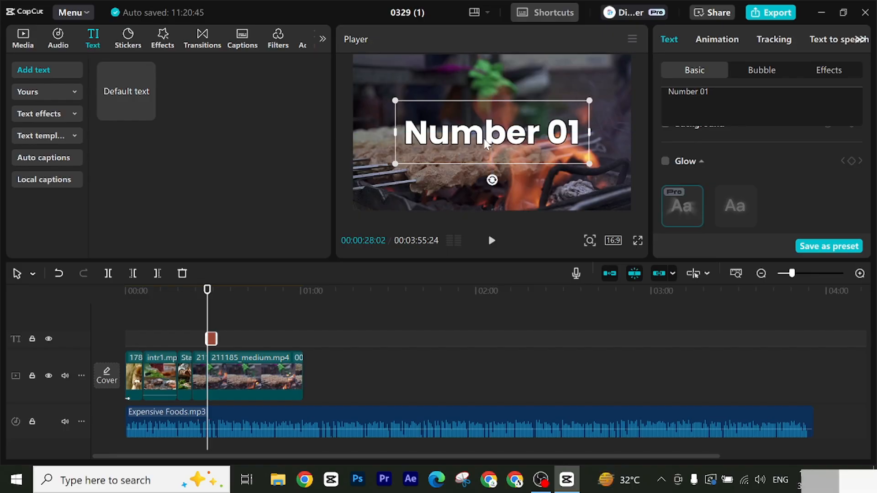
left_click(376, 195)
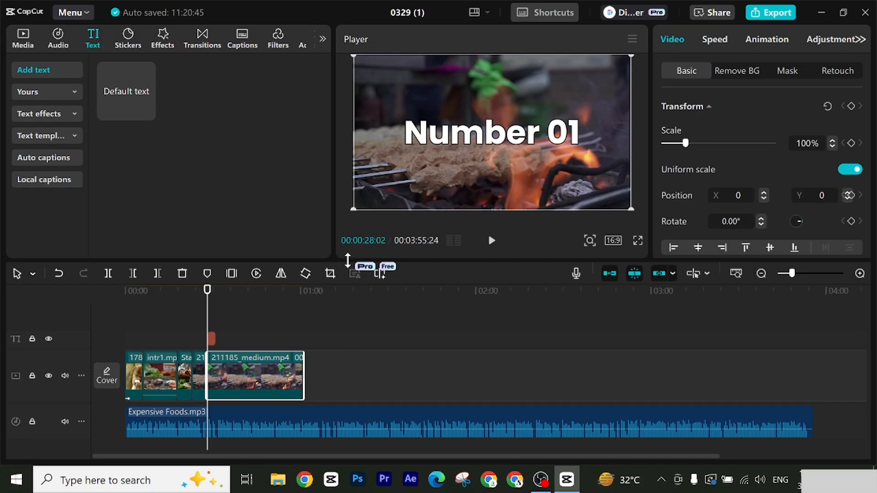
Step: Search the video effects for "blur" and place the first Blur effect at 00:00:28:02, between the title and the video clip
left_click(163, 40)
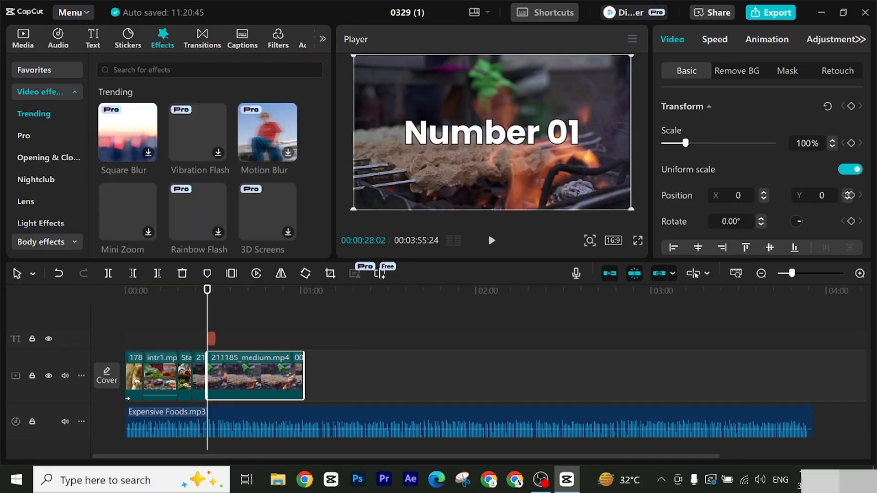
left_click(192, 70)
left_click(120, 108)
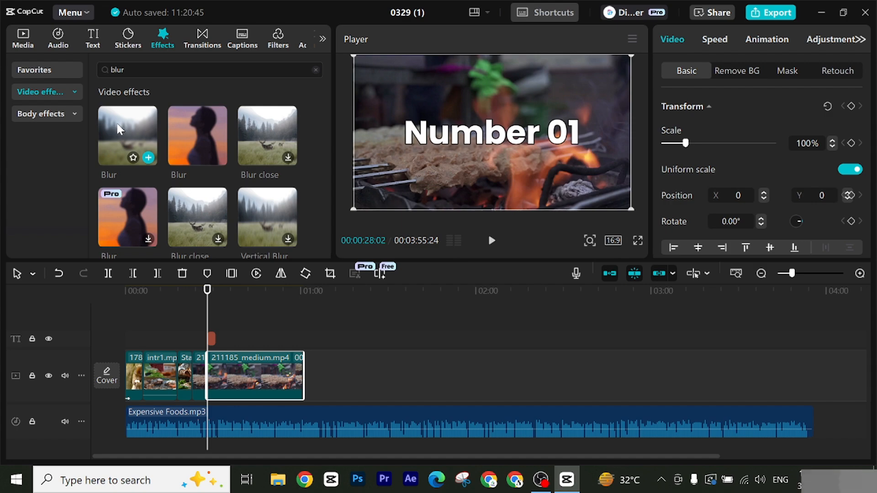
left_click_drag(117, 124, 208, 353)
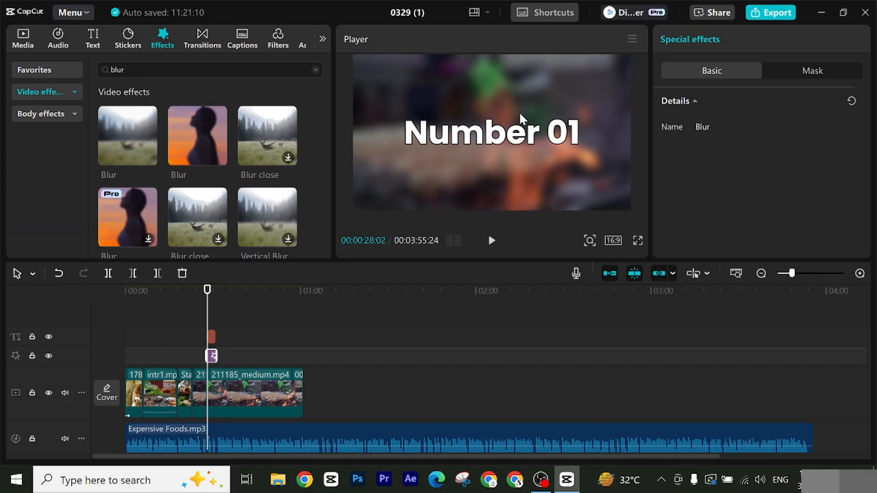
Step: Trim the end of the second 211185_medium.mp4 piece at 00:00:31:02, where the title and Blur effect end
left_click(216, 292)
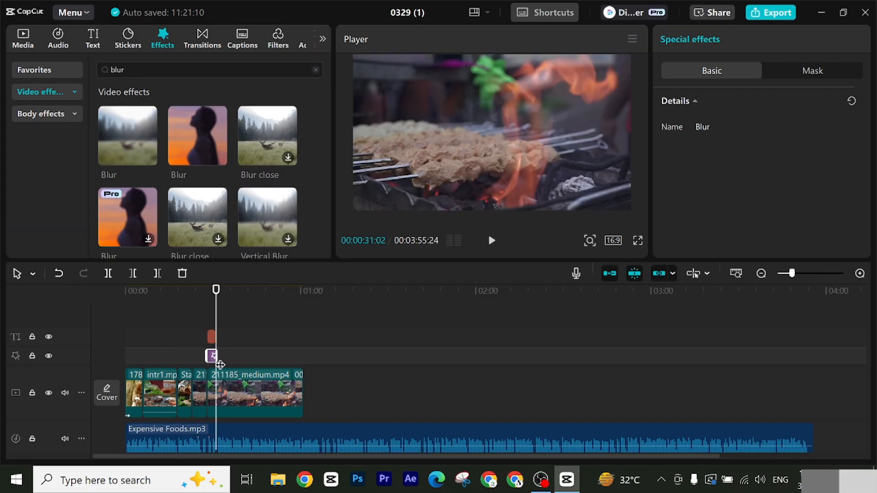
left_click(212, 380)
left_click(157, 273)
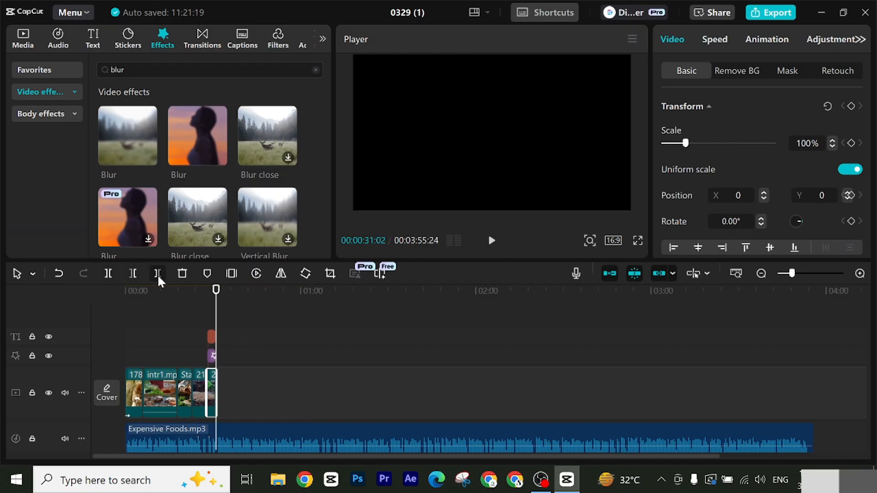
Step: Play the blurred "Number 01" title section from 00:00:28:02
left_click_drag(216, 299, 208, 301)
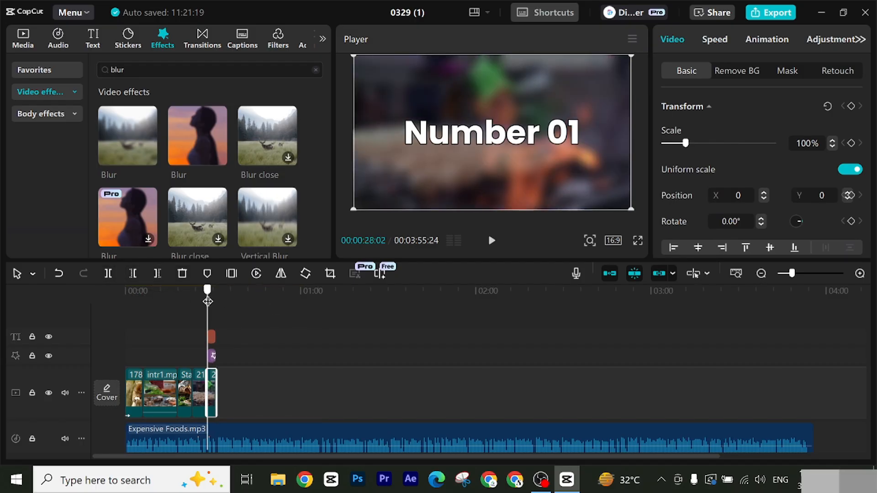
left_click(492, 241)
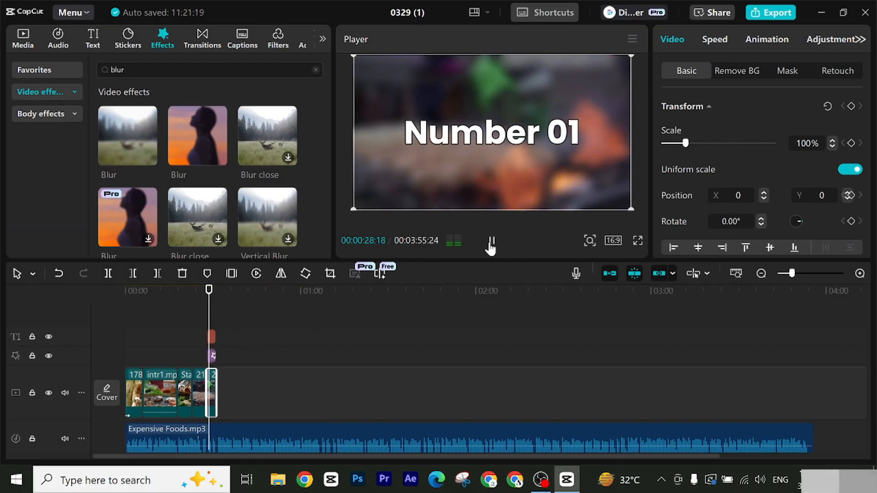
Step: Apply the Gold...Dust entrance animation to the "Number 01" title at 00:00:28:02 and play the title section
left_click(491, 242)
left_click(207, 301)
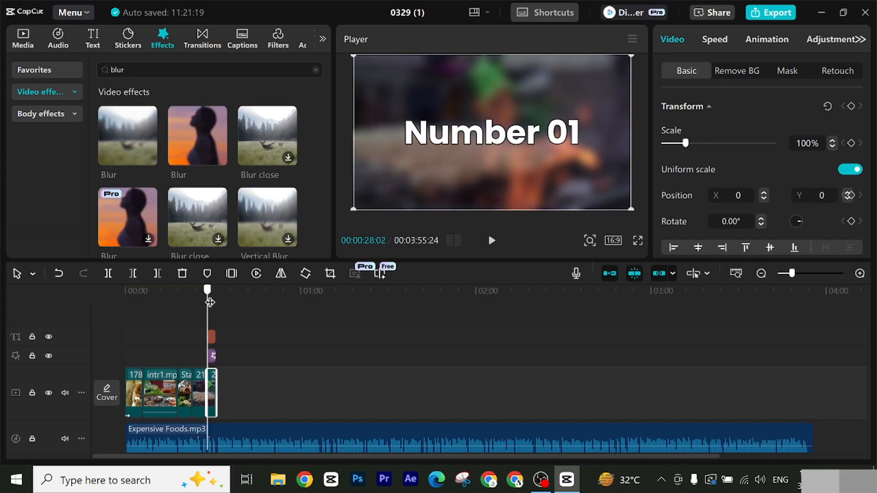
left_click(518, 136)
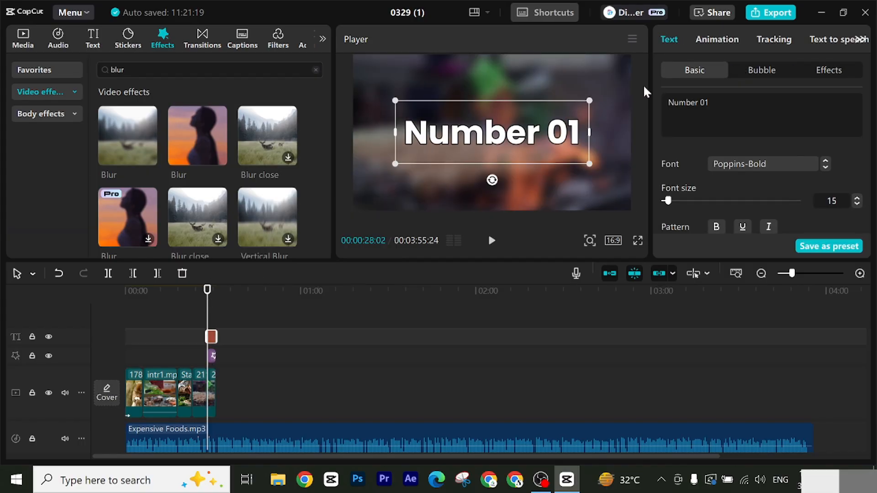
left_click(727, 41)
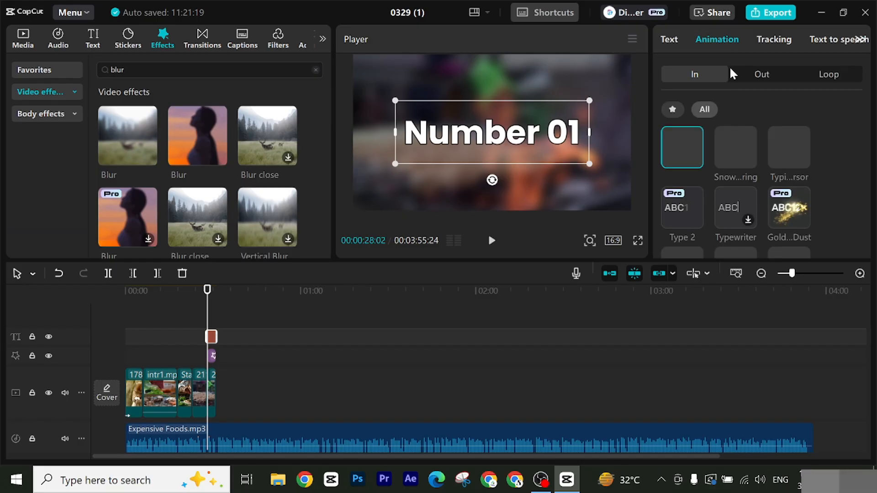
scroll(766, 194, "down", 2)
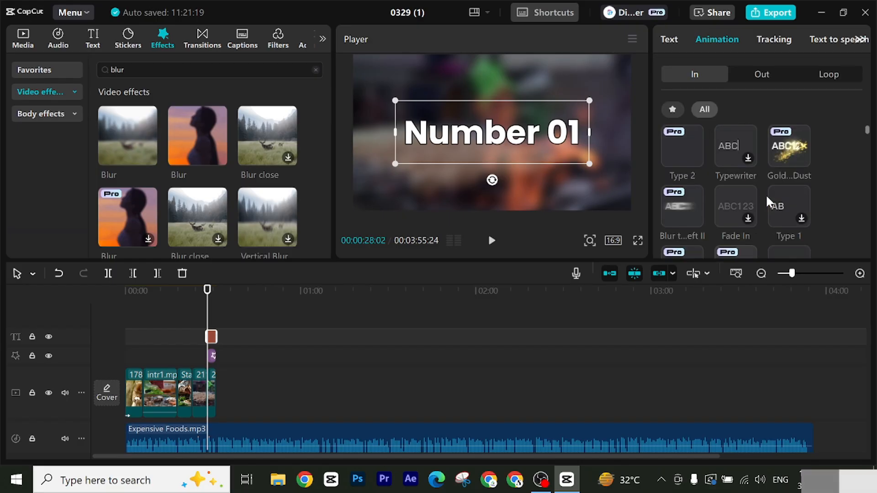
scroll(733, 204, "up", 1)
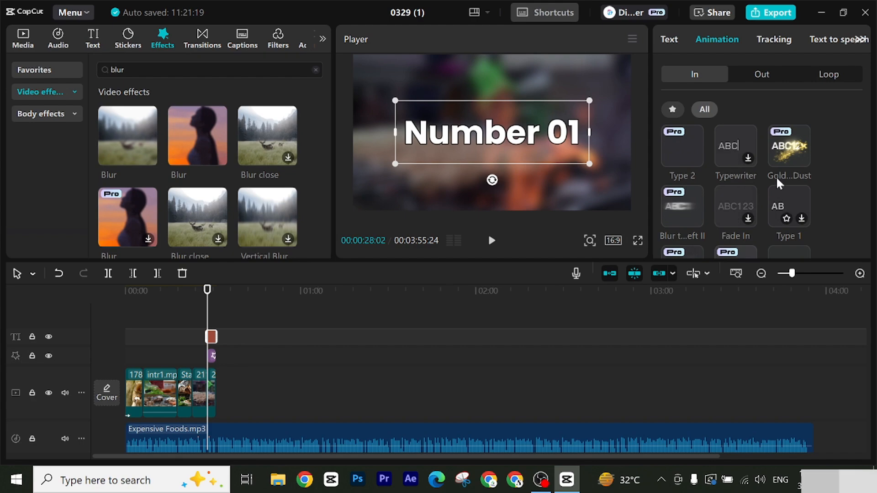
left_click(786, 150)
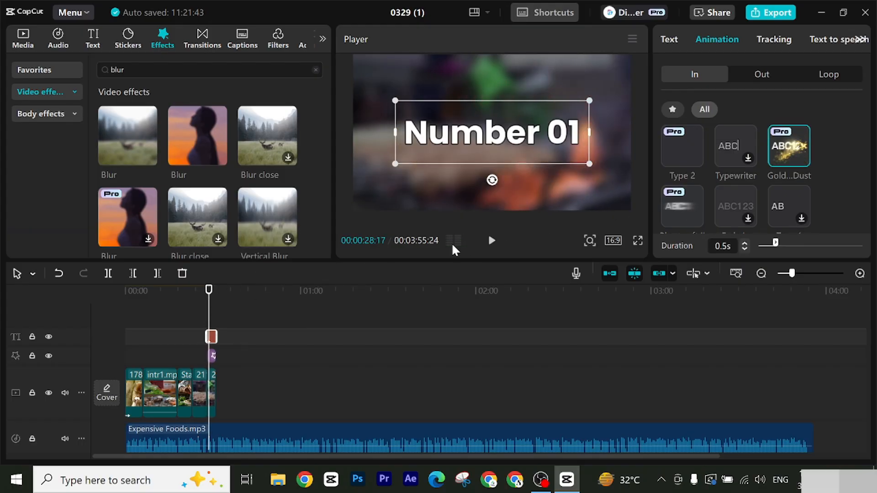
left_click(492, 241)
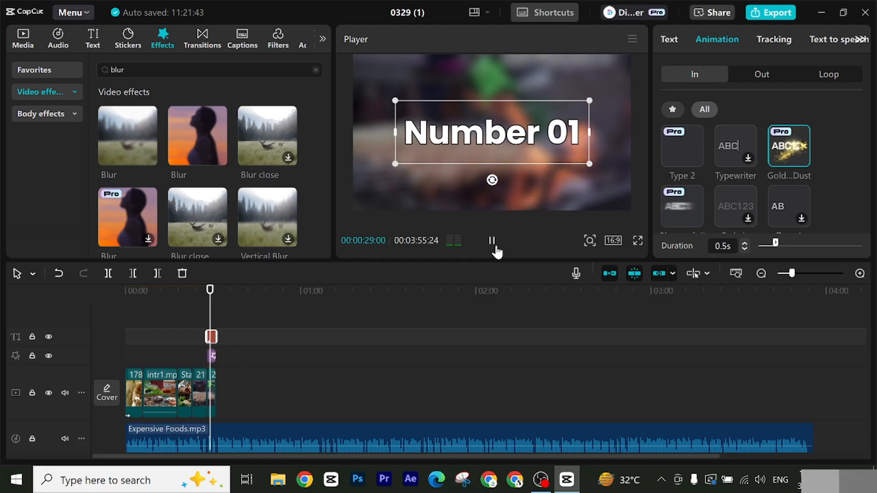
left_click(493, 242)
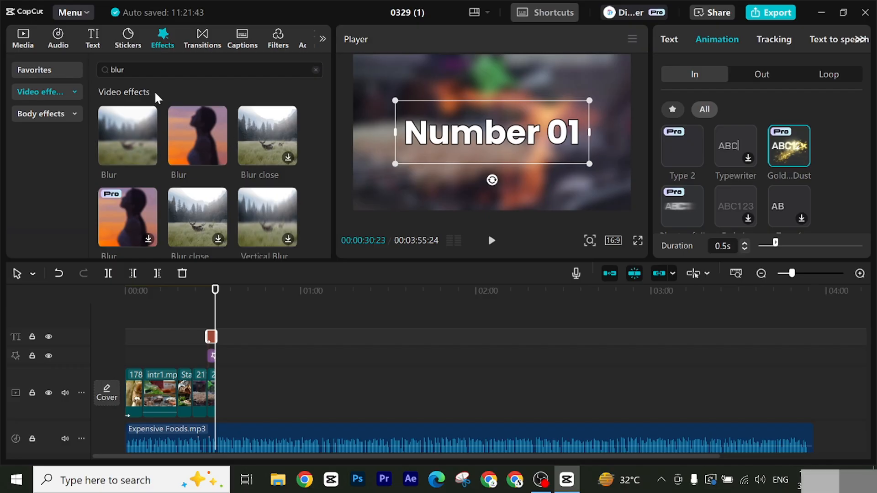
Step: Place four burger image clips from media folder 1 one after another on the main video track from 00:00:31:02, beginning with images 2 and 3
left_click(24, 41)
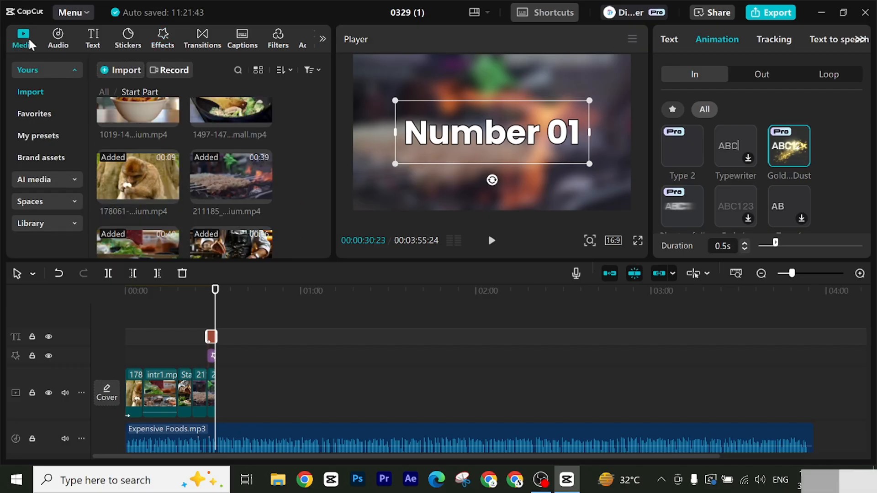
scroll(160, 169, "up", 1)
scroll(161, 172, "down", 2)
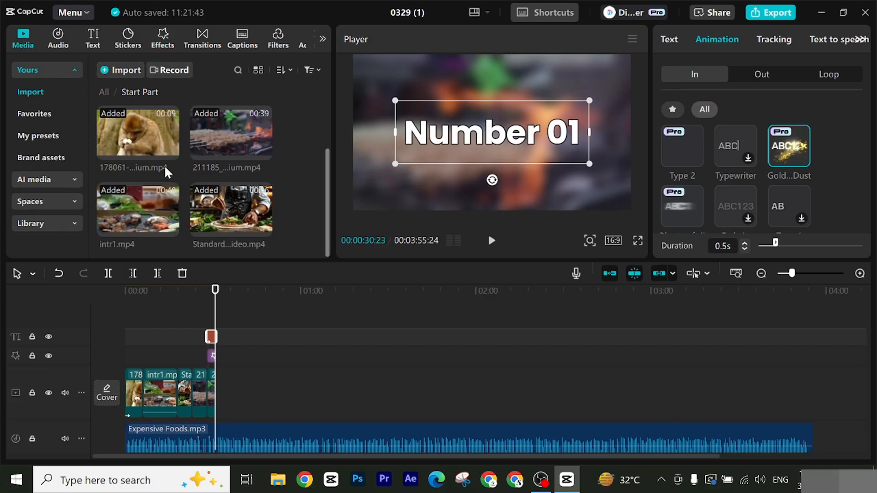
scroll(164, 171, "up", 2)
left_click(104, 91)
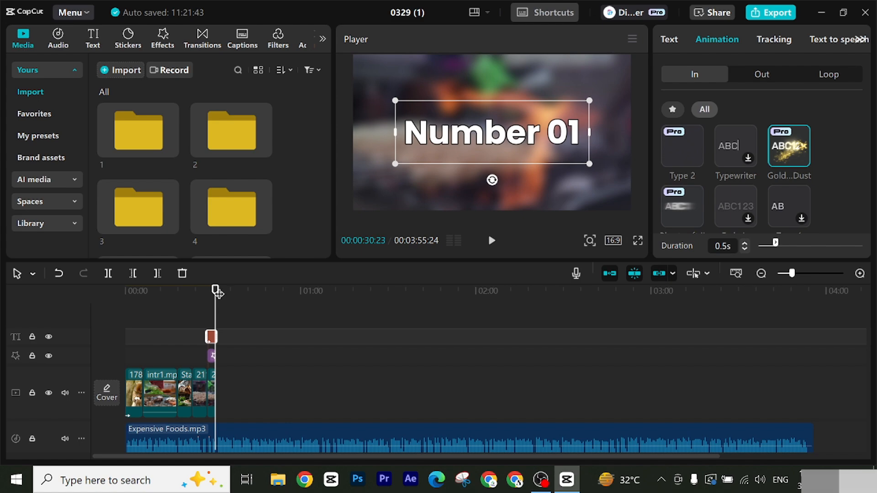
left_click_drag(216, 292, 216, 317)
double_click(137, 153)
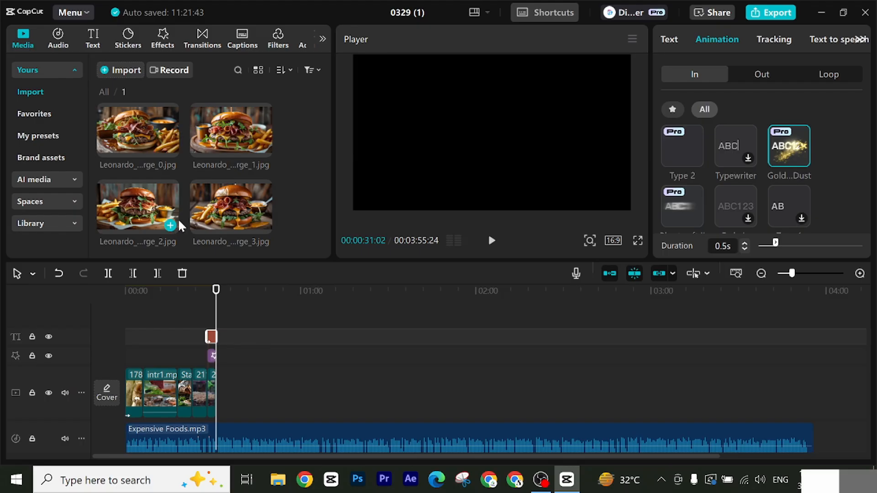
left_click_drag(176, 224, 232, 398)
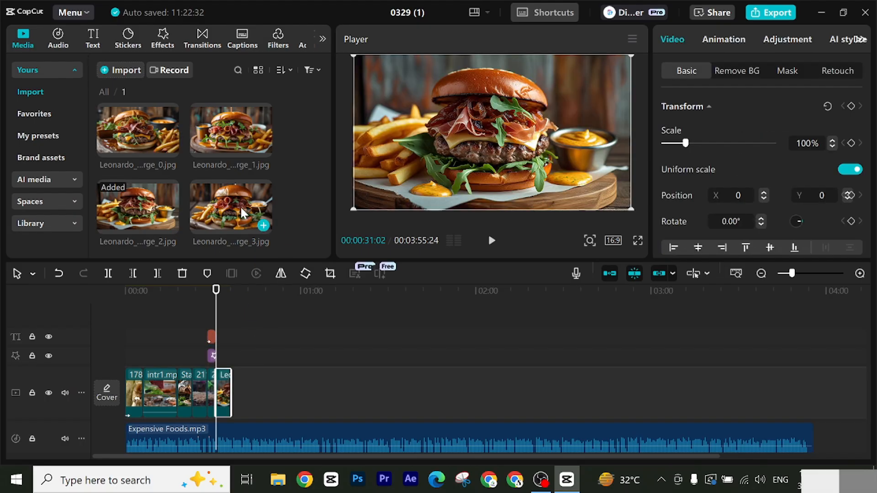
left_click_drag(242, 214, 250, 389)
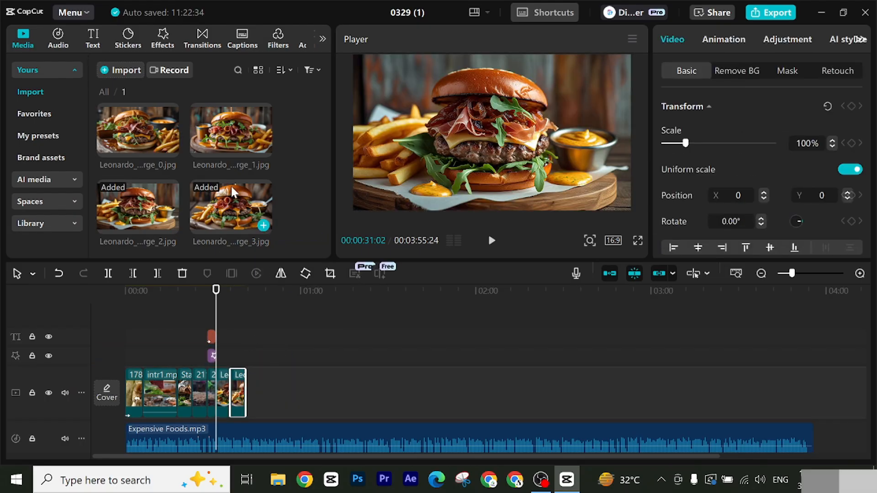
left_click_drag(233, 201, 279, 269)
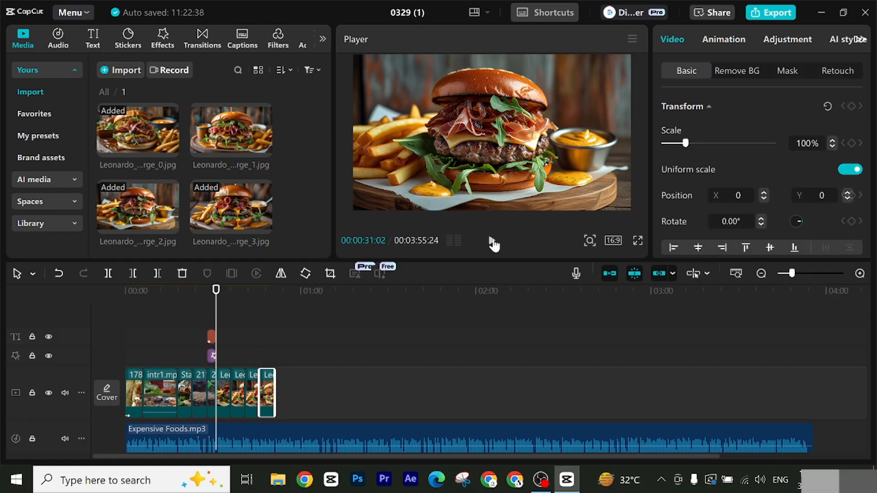
Step: Play the narration from 00:00:31:02 to find where the first food's section ends, and set the playhead to 00:01:06:26
left_click(491, 241)
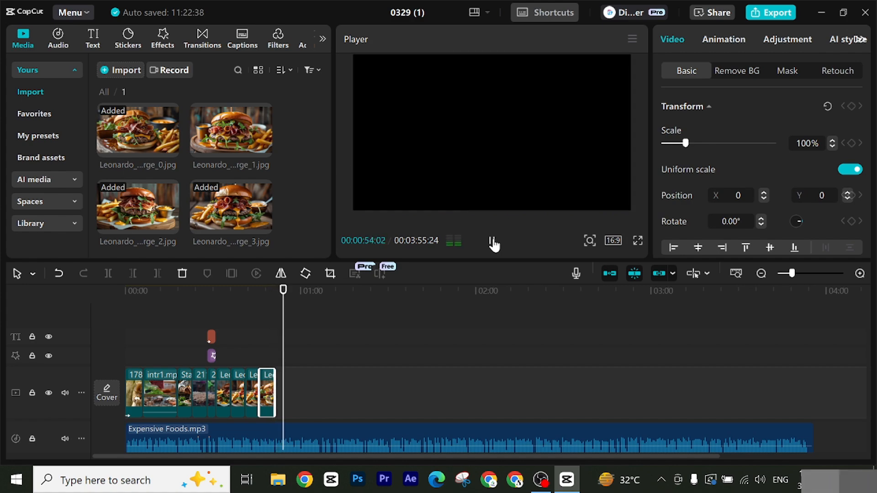
left_click(493, 242)
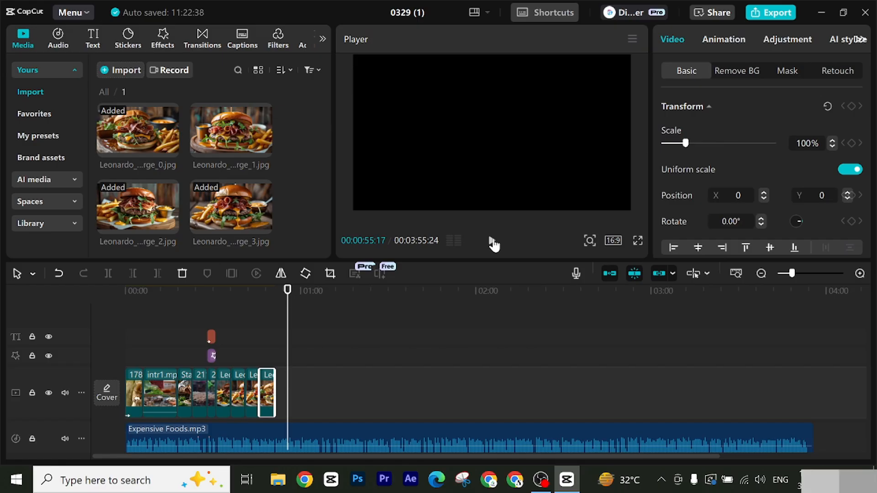
left_click(493, 242)
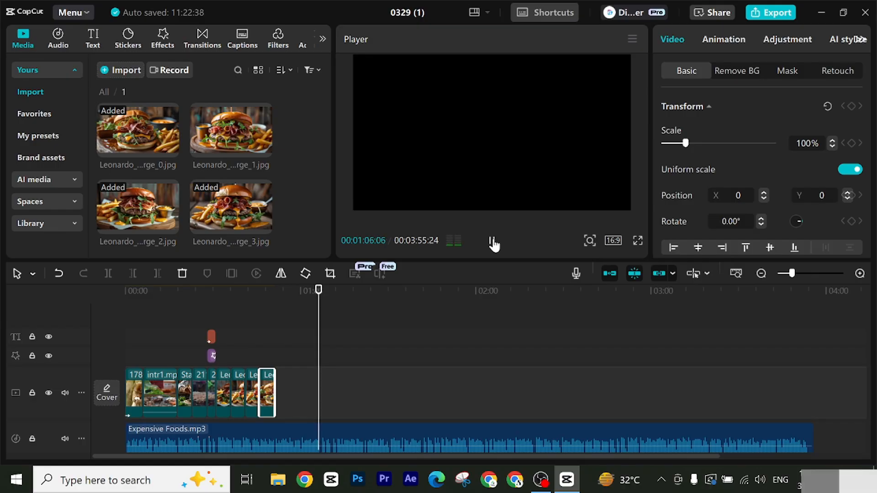
left_click(492, 242)
left_click(493, 242)
left_click(493, 242)
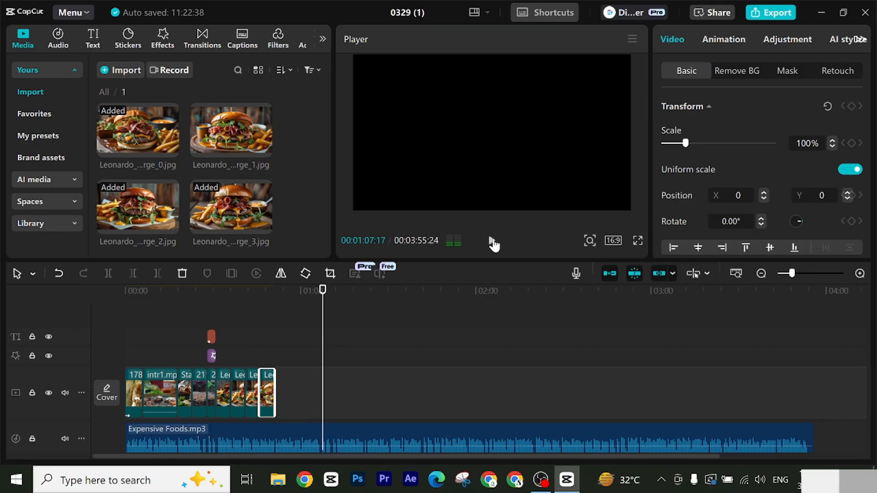
left_click(320, 297)
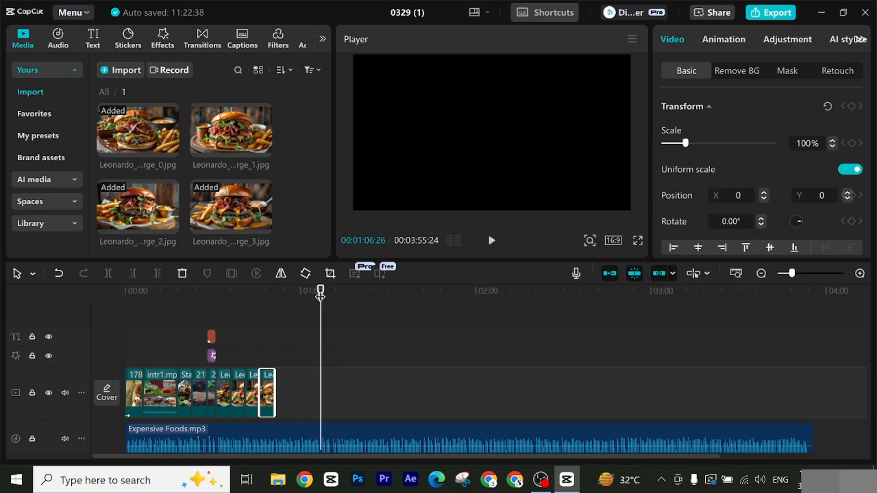
Step: Lengthen the four burger images together past the playhead and trim the end of the last one at 00:01:06:26
left_click(280, 390)
left_click(242, 382)
left_click_drag(242, 380, 314, 397)
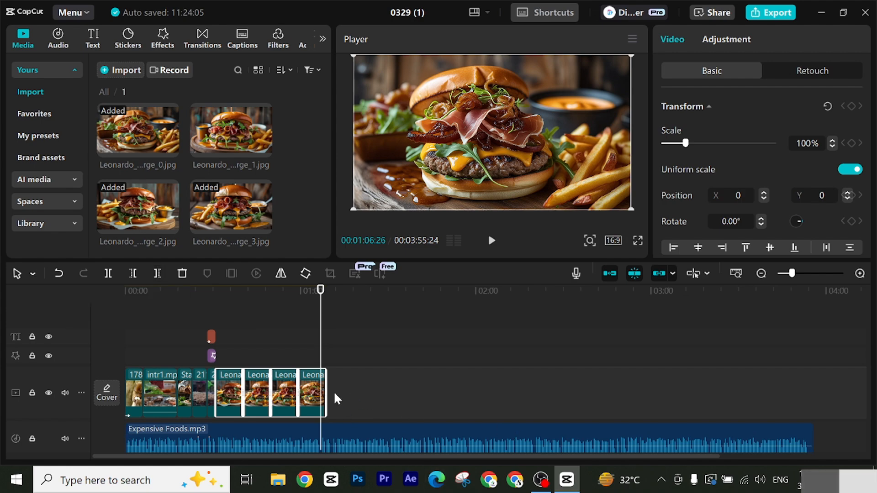
left_click(157, 275)
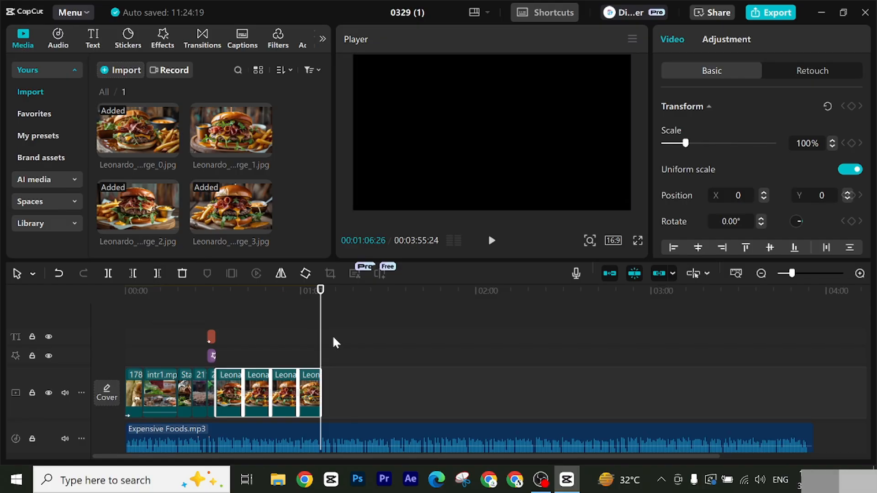
left_click(322, 311)
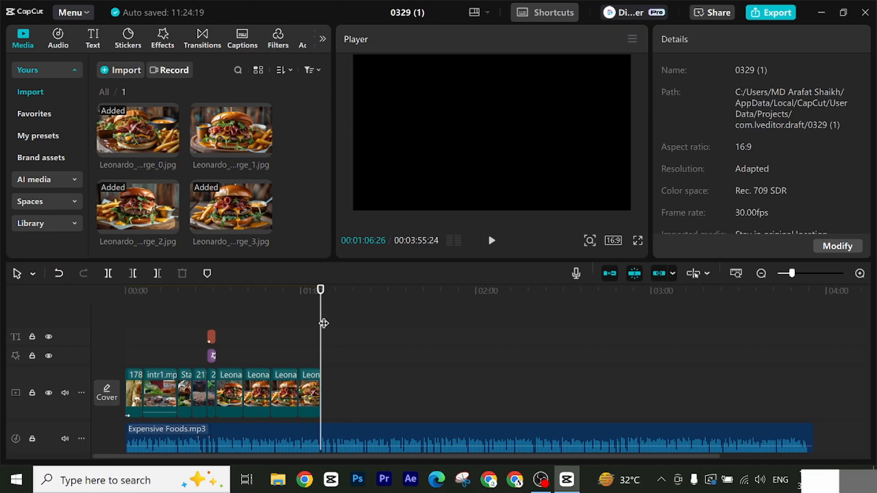
Step: Copy the "Number 01" title, its Blur effect and the 211185 clip beneath them, and paste the set at 00:01:06:26
left_click(211, 336)
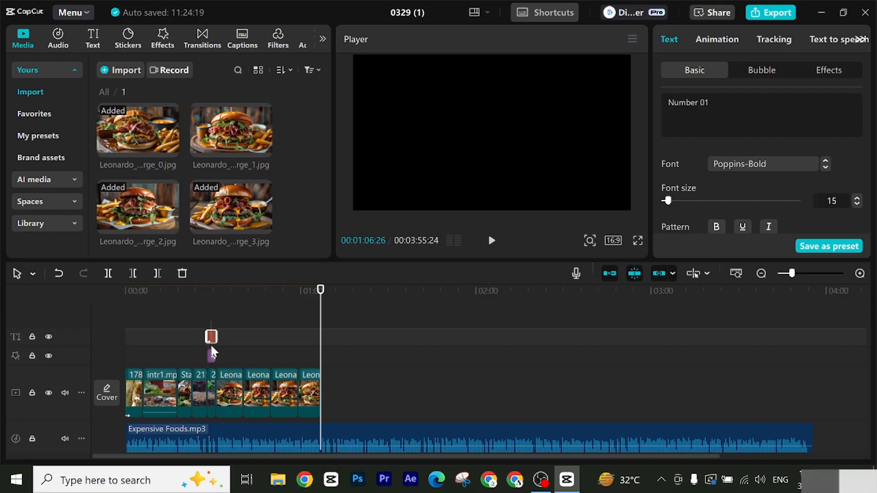
left_click(212, 356)
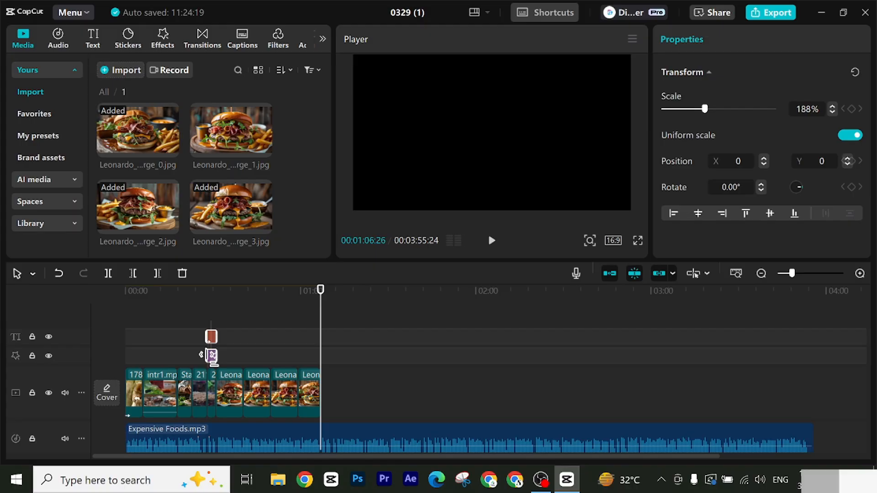
left_click(213, 381)
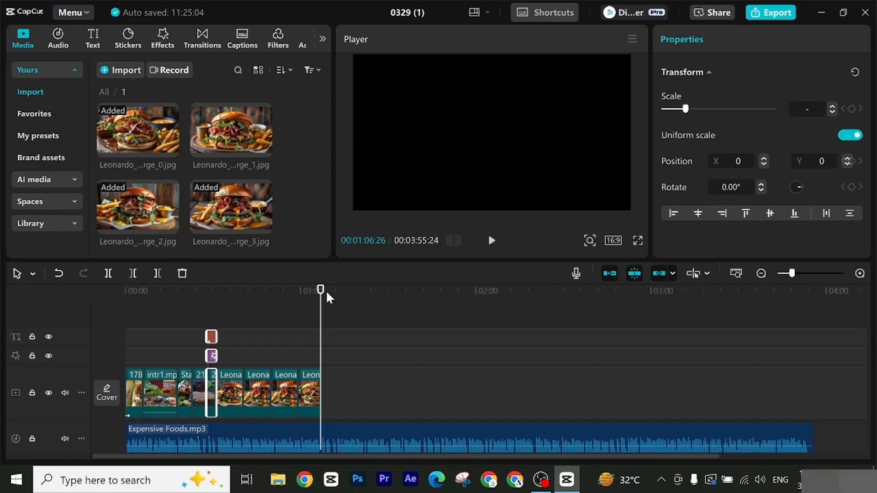
mouse_move(322, 297)
left_mouse_down()
mouse_move(329, 298)
mouse_move(321, 298)
left_mouse_up()
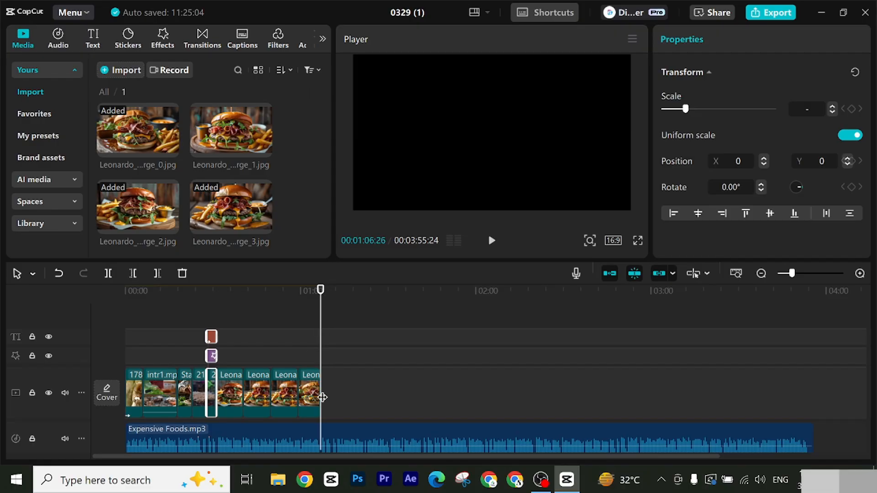
key("ctrl+v")
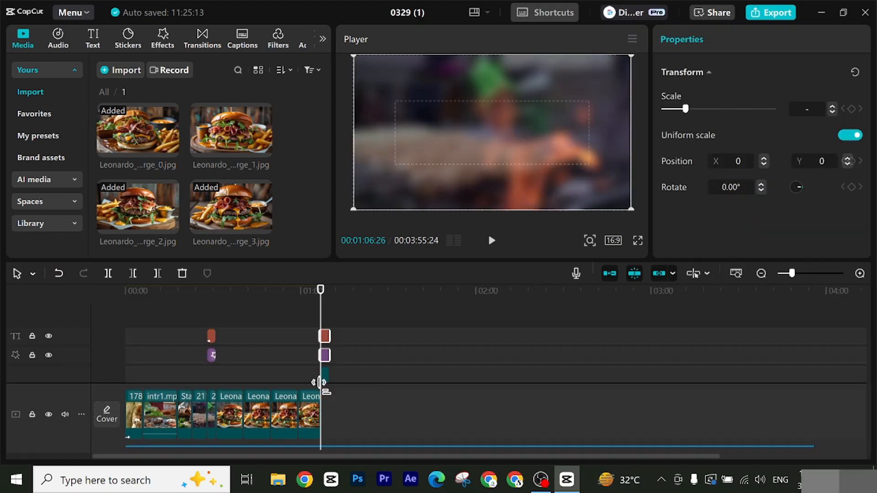
Step: Group the pasted title, Blur effect and 211185 clip, and move the clip onto the main video track directly after the last burger image
scroll(366, 349, "down", 2)
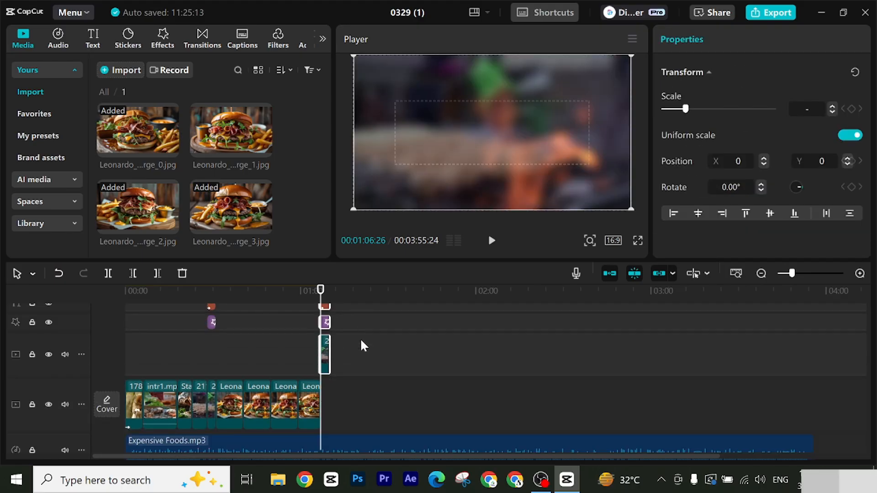
scroll(352, 345, "up", 1)
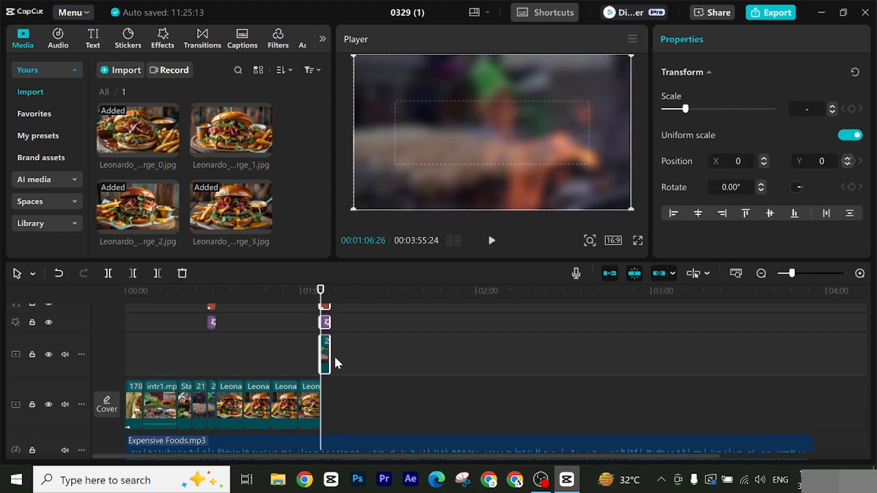
right_click(327, 358)
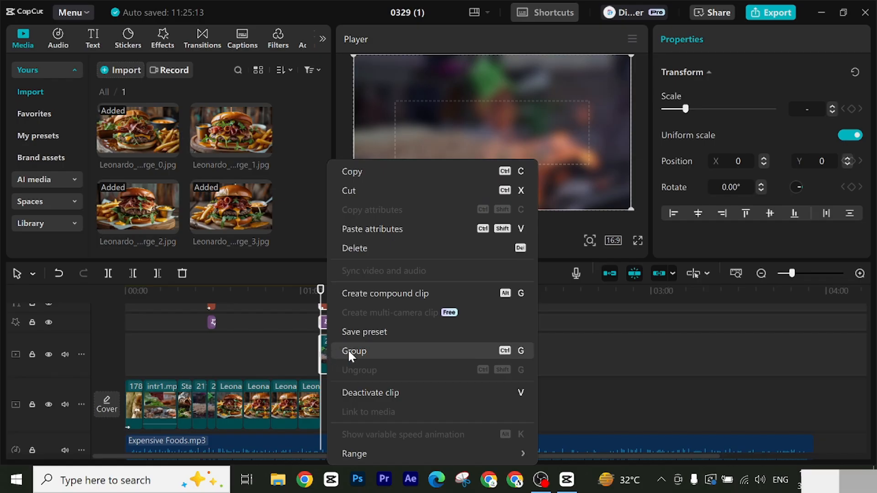
left_click(348, 350)
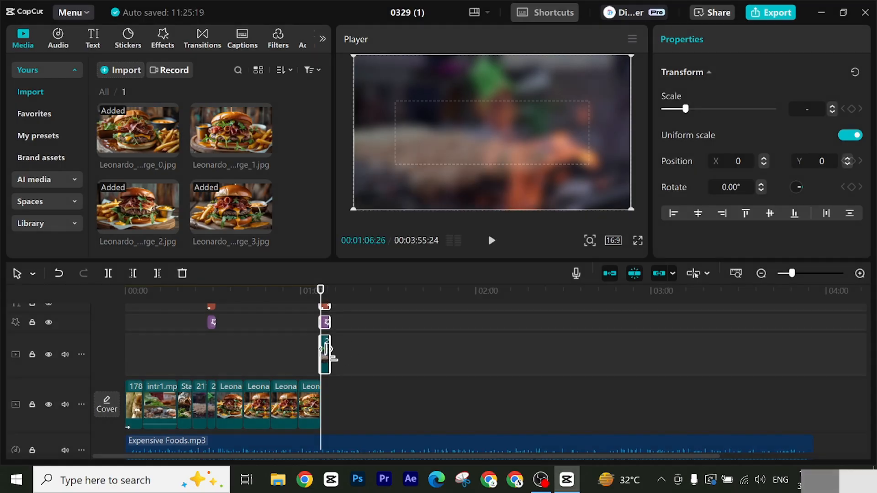
left_click_drag(795, 275, 801, 274)
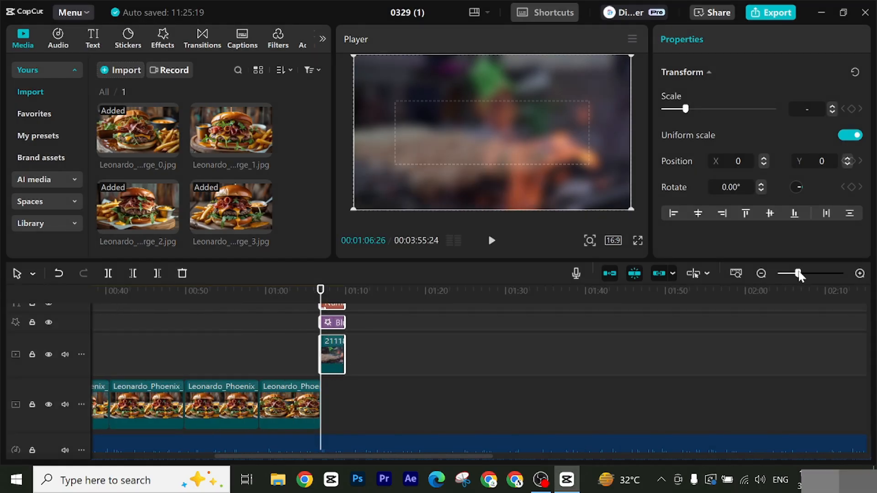
left_click_drag(336, 359, 350, 395)
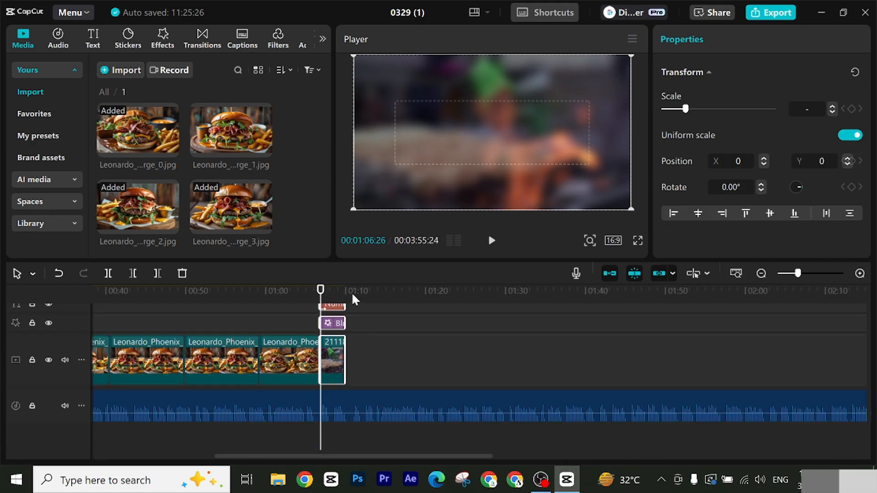
left_click_drag(317, 298, 313, 296)
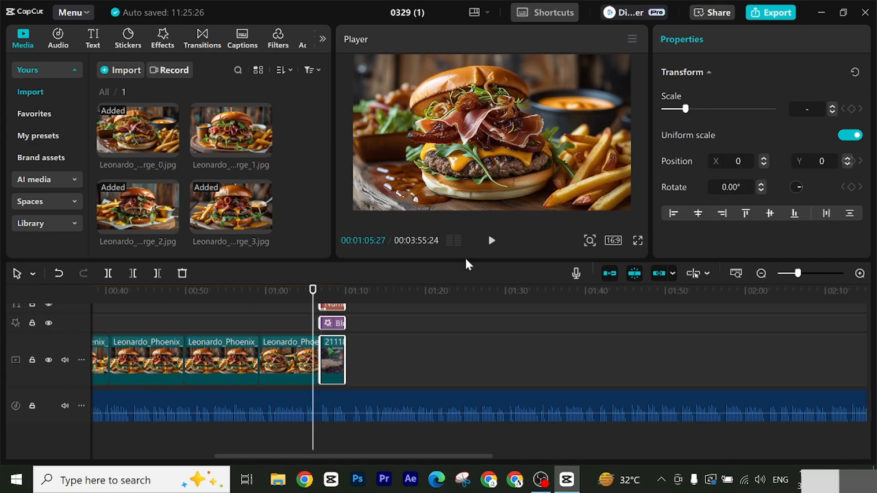
Step: Preview the pasted title at 00:01:06:26, ungroup its set, and change the title text to "Number 02"
left_click(492, 241)
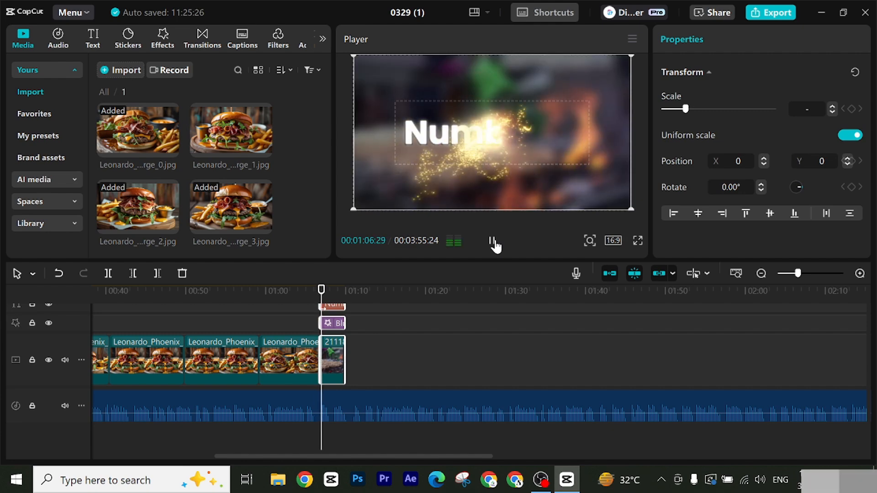
left_click(492, 241)
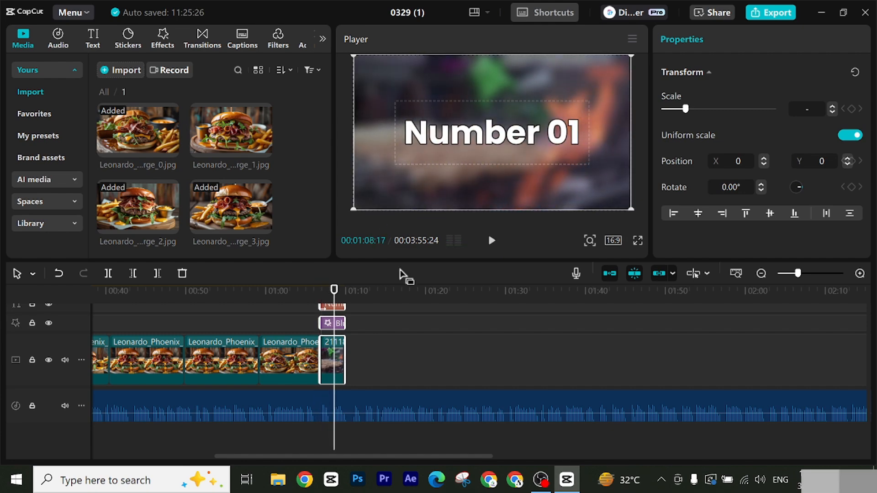
scroll(430, 350, "up", 2)
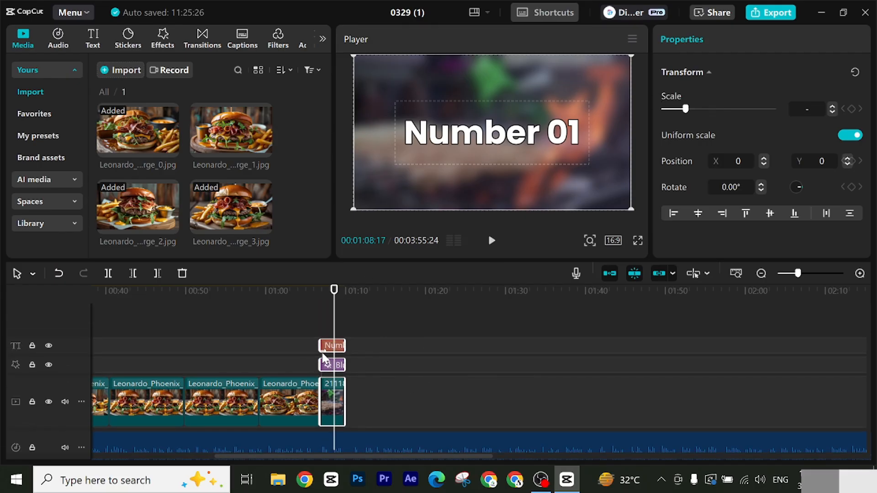
right_click(332, 347)
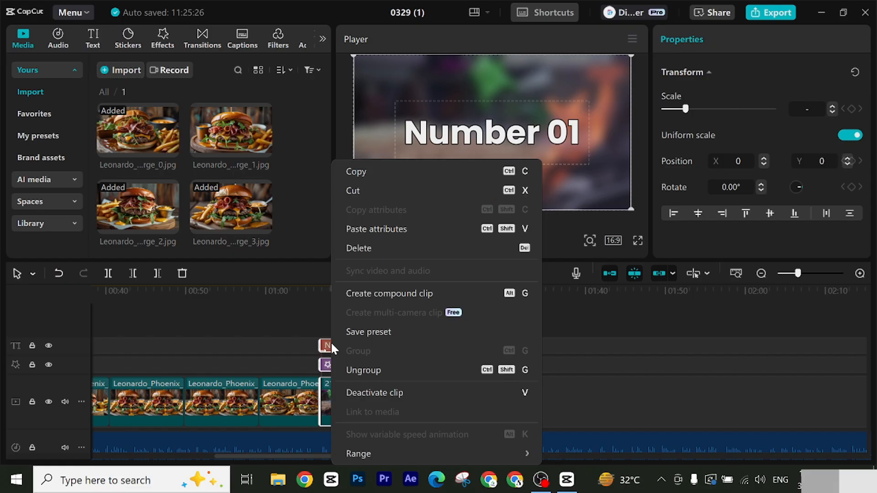
left_click(368, 370)
left_click(402, 355)
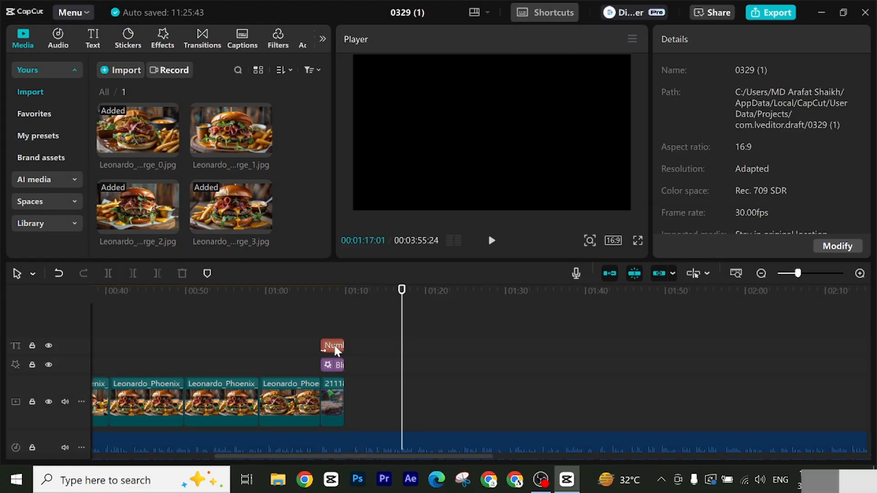
left_click(338, 345)
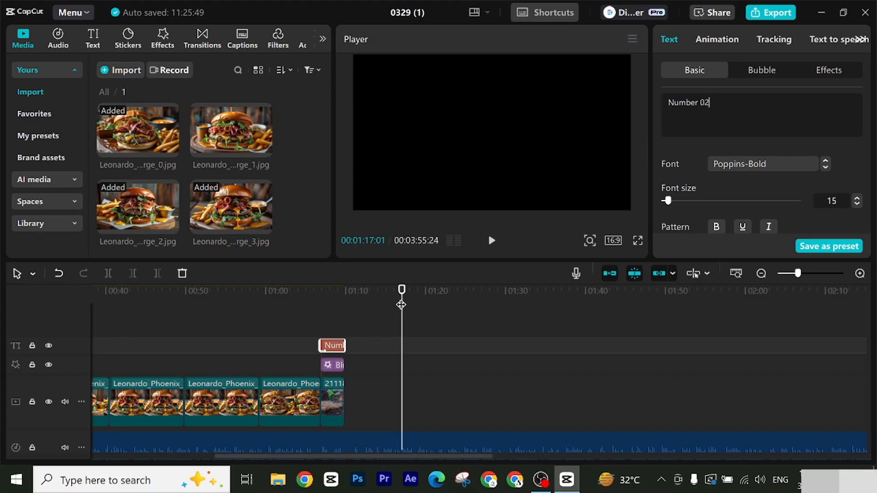
Step: Play the "Number 02" title from 00:01:06:26 through to its end to check the animation
left_click(329, 320)
left_click(321, 329)
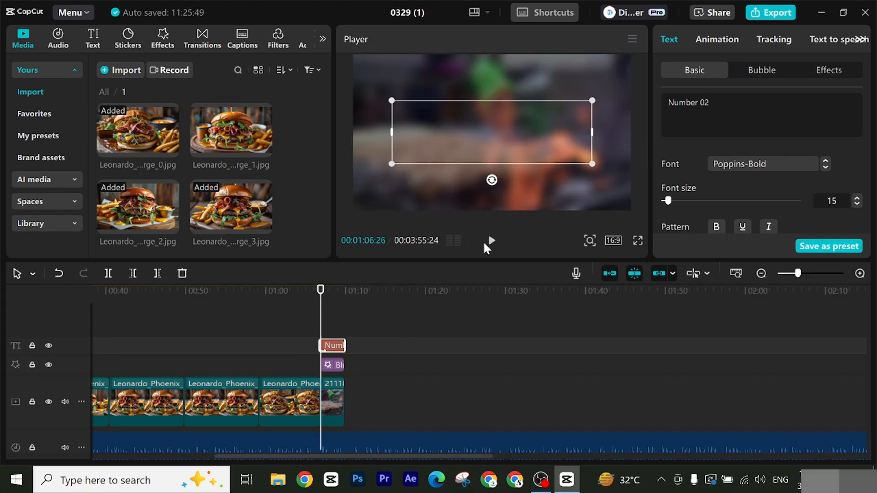
left_click(492, 241)
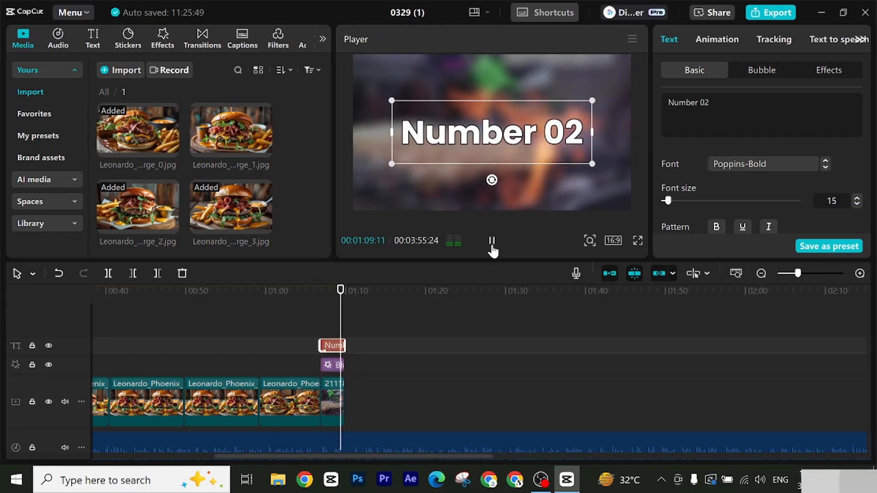
left_click(491, 243)
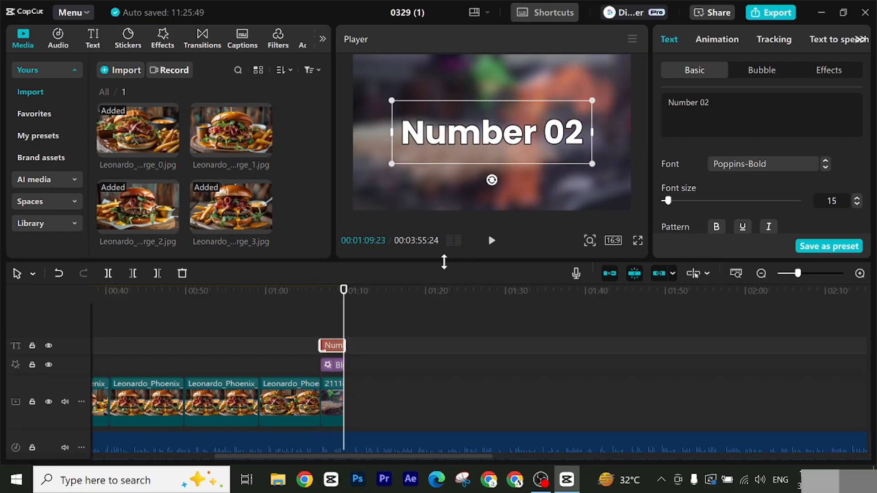
Step: Add the four ice cream images from media folder 2 to the main video track directly after the second 211185 clip
left_click(104, 92)
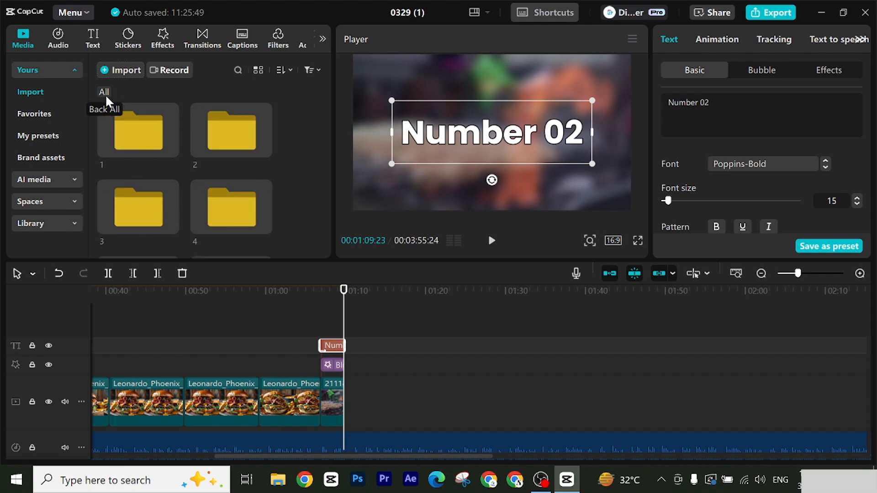
double_click(212, 143)
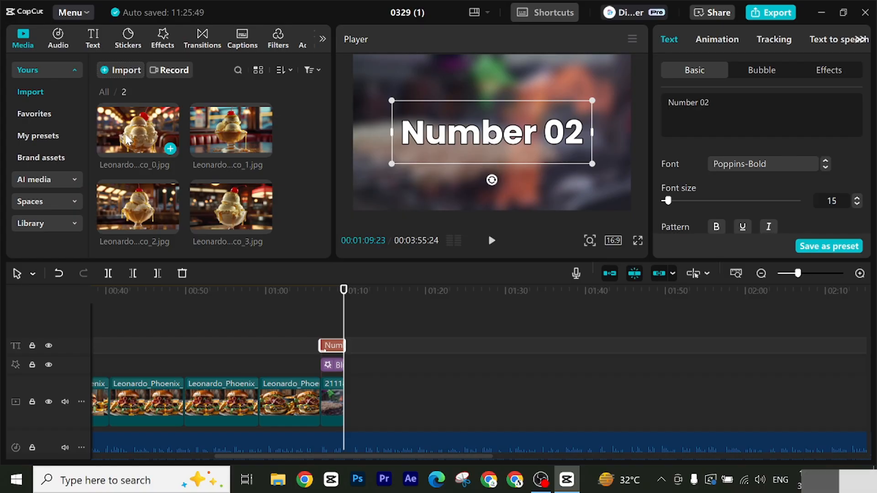
left_click(128, 139)
left_click(211, 135, "ctrl")
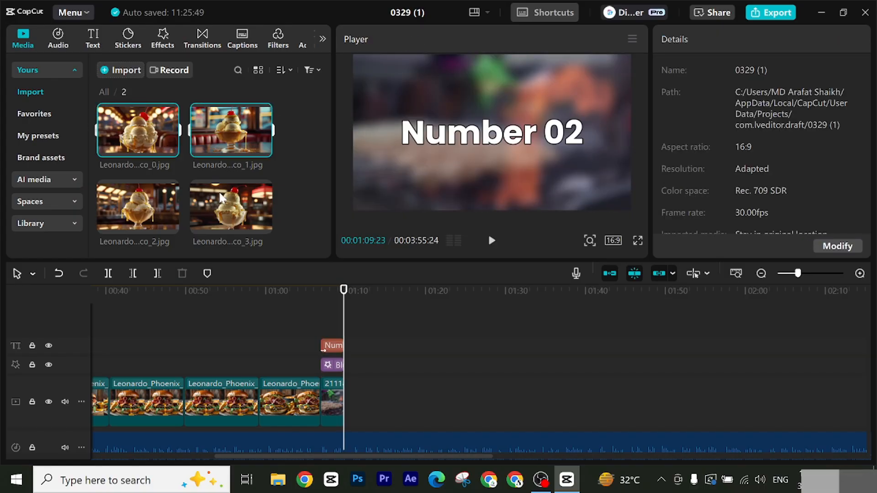
left_click(190, 201, "ctrl")
left_click(144, 207, "ctrl")
left_click_drag(211, 208, 372, 406)
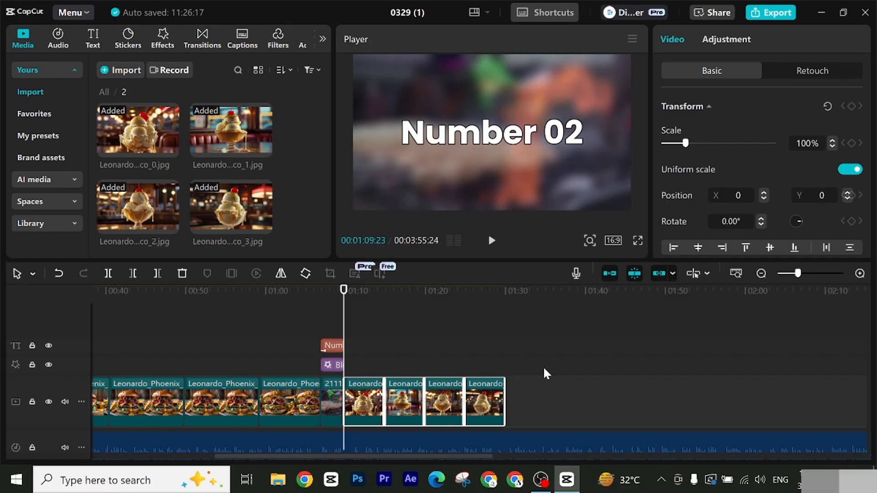
Step: Play the narration from 00:01:09:23 to find where the second food's section ends, and set the playhead to 00:01:41:13
scroll(546, 374, "down", 1)
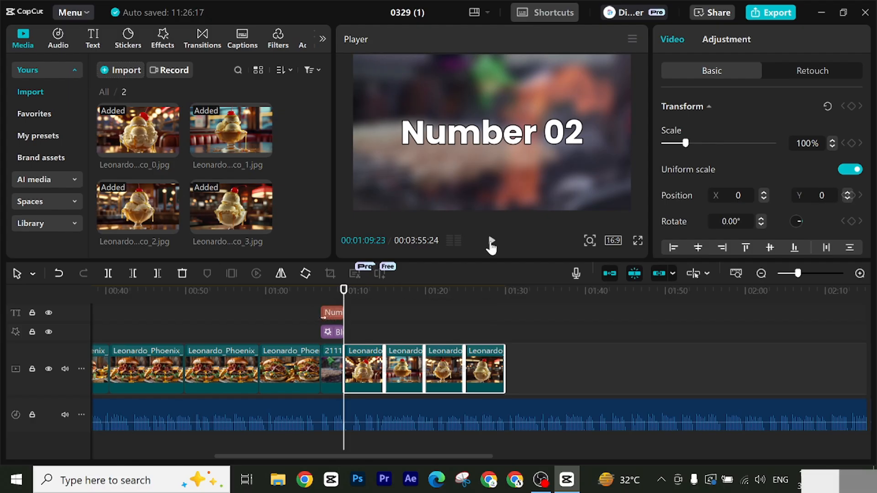
left_click(492, 244)
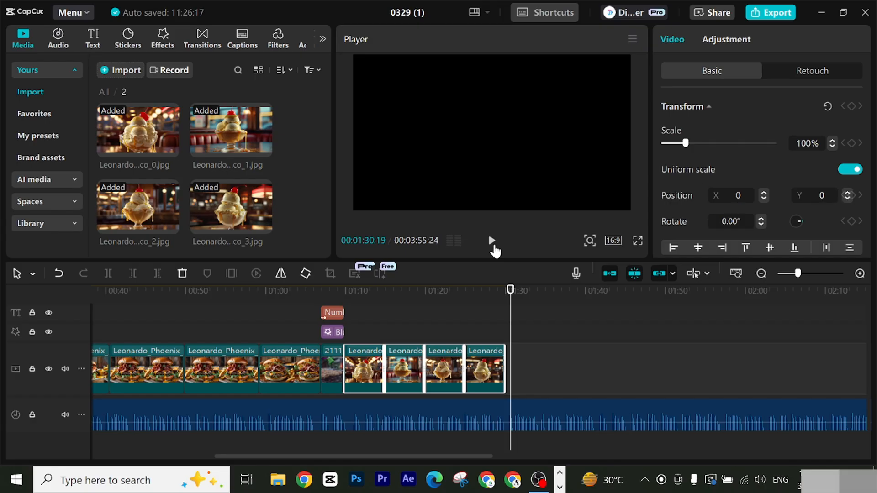
left_click(492, 241)
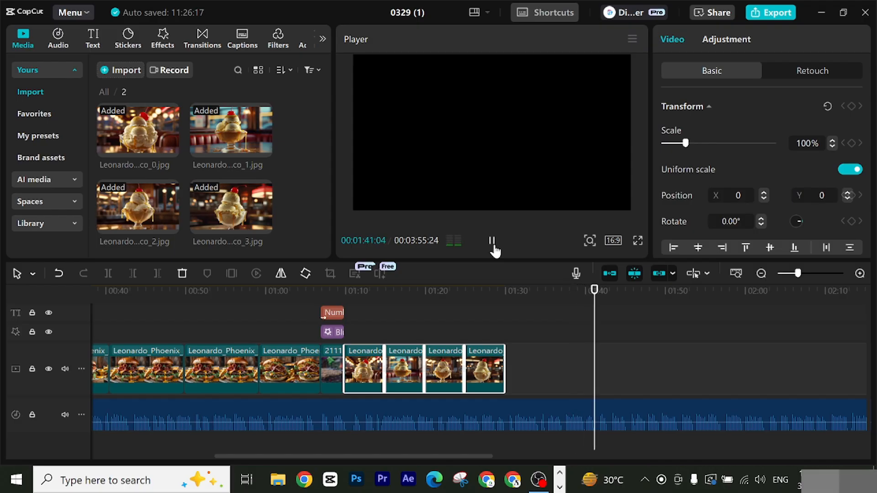
left_click(492, 242)
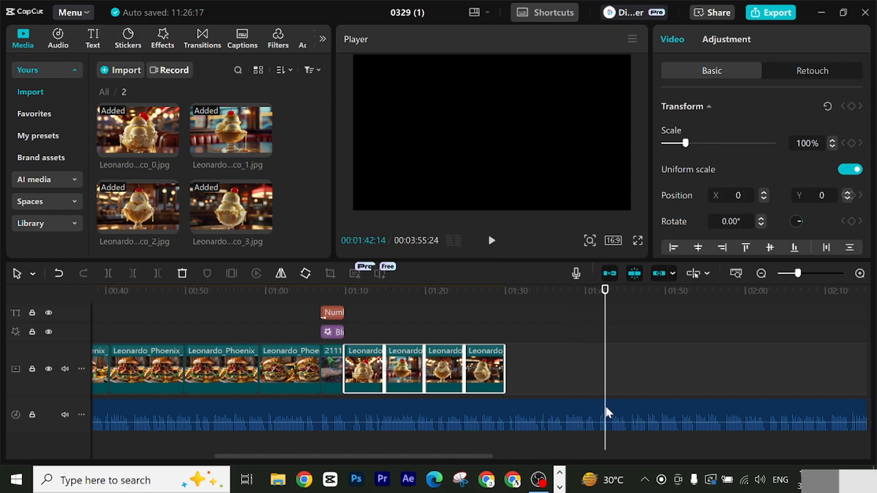
left_click_drag(606, 296, 597, 298)
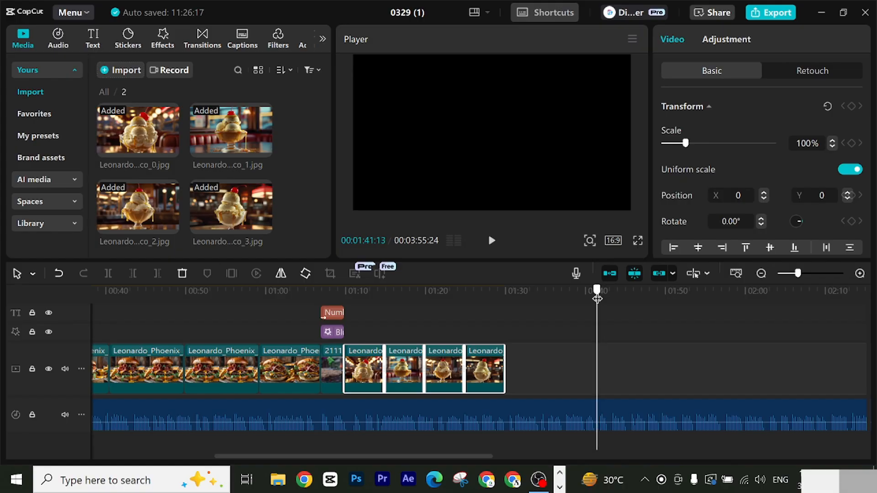
left_click(570, 418)
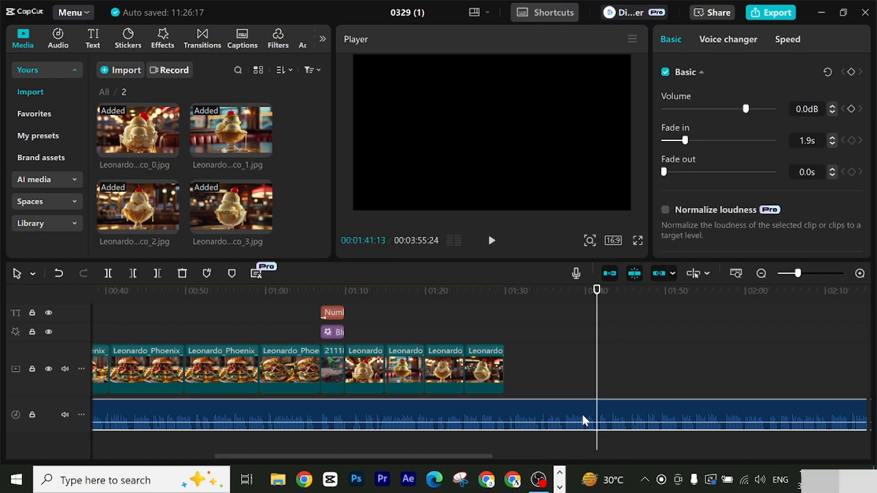
Step: Lengthen the four ice cream images together past the playhead and trim the end of the last one at 00:01:41:13
left_click_drag(525, 366, 361, 371)
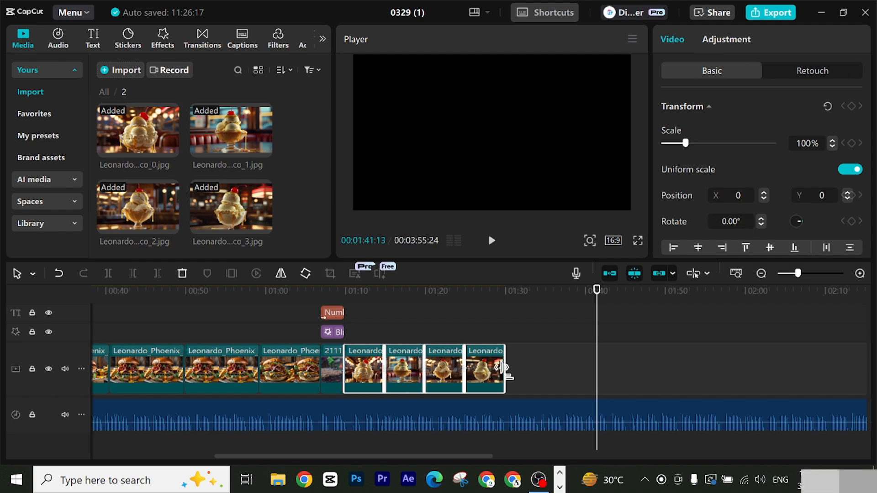
left_click_drag(502, 368, 600, 372)
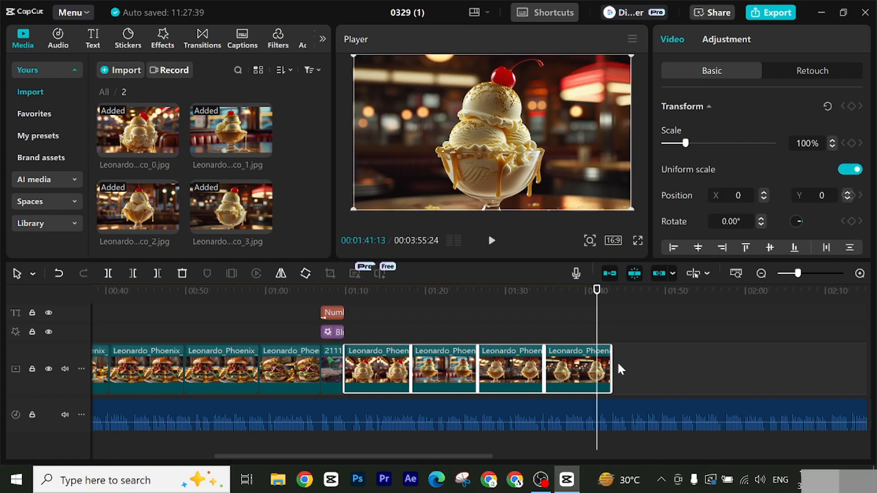
left_click(571, 384)
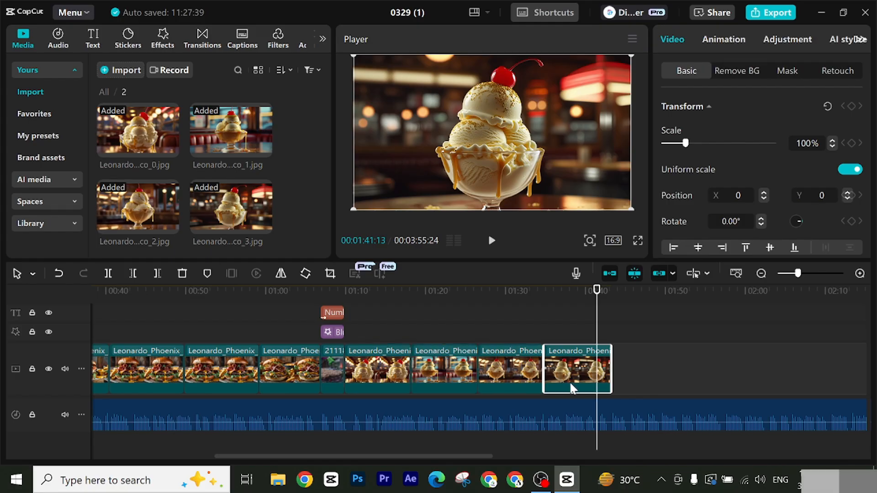
left_click(166, 276)
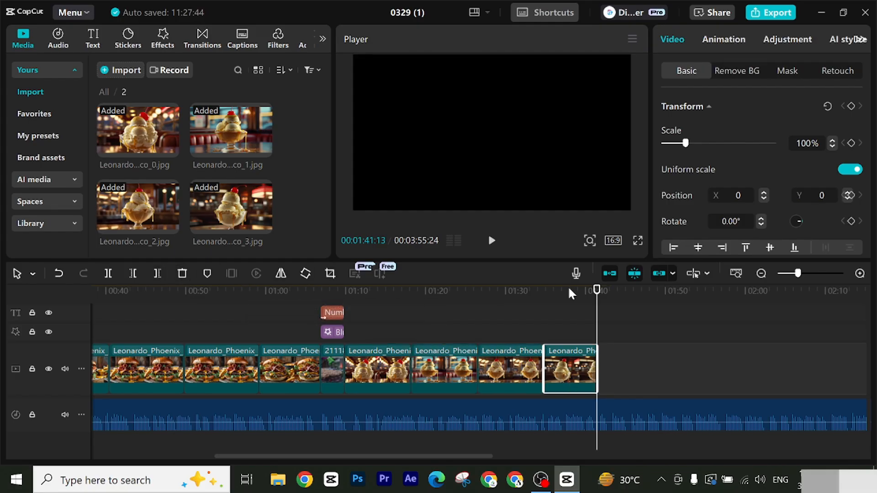
left_click_drag(597, 291, 597, 354)
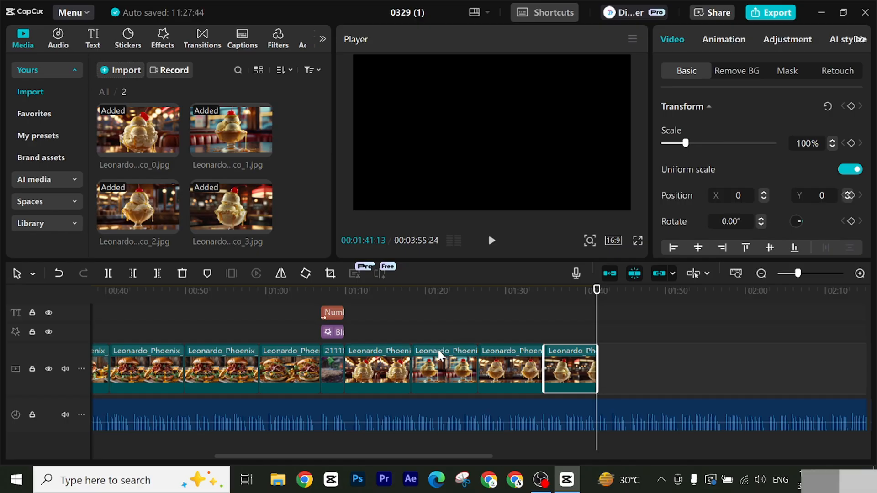
Step: Copy the "Number 02" title, its Blur effect and the 211185 clip beneath them, and paste the set at 00:01:41:13
scroll(382, 367, "up", 1)
scroll(434, 364, "up", 1)
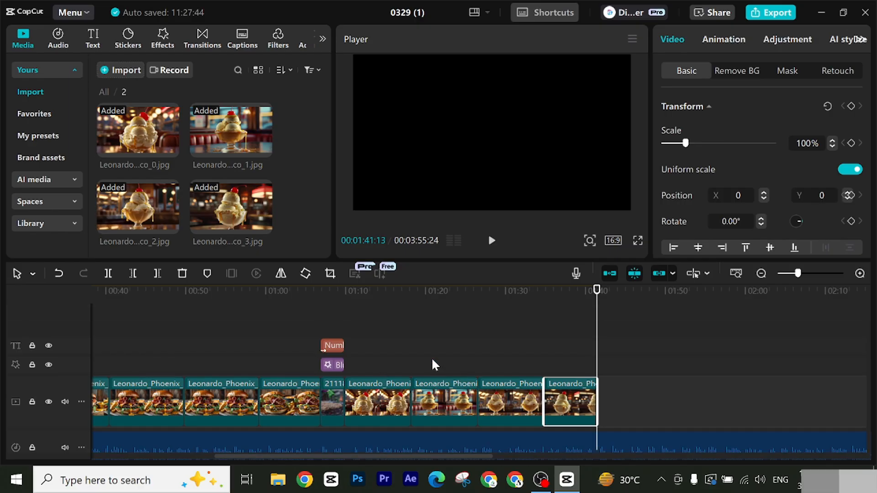
left_click_drag(336, 326, 335, 411)
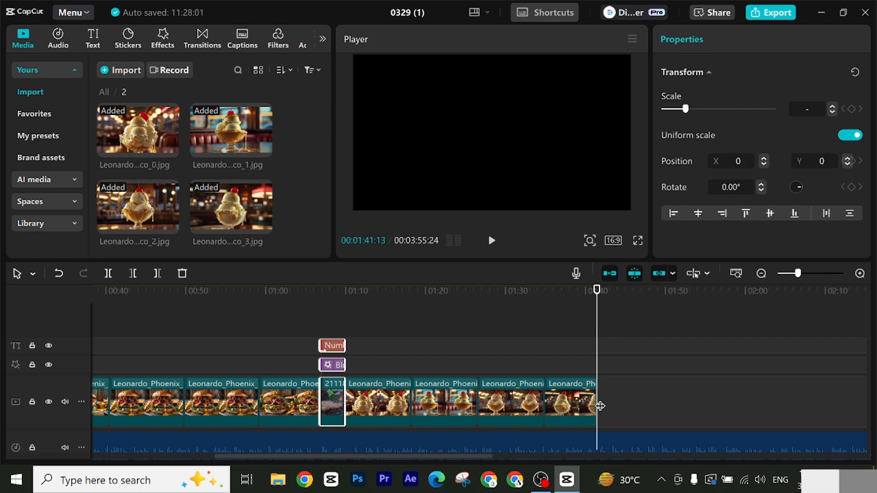
key("ctrl+v")
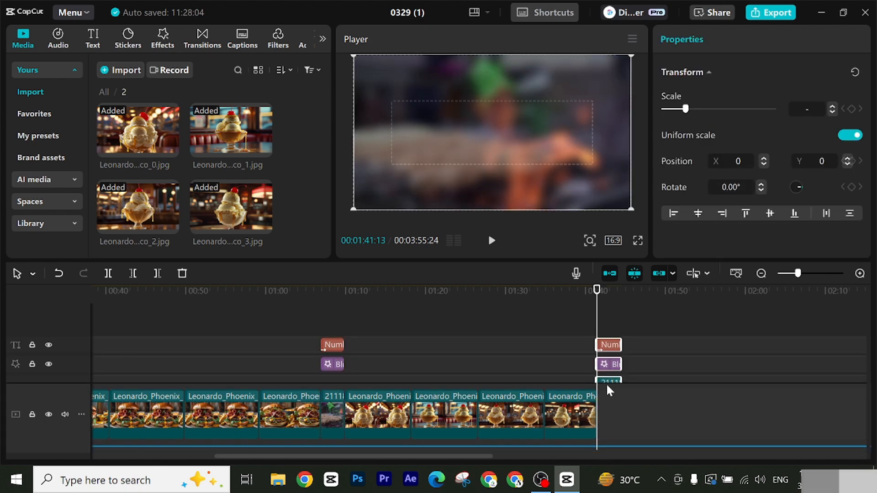
Step: Change the text of the title pasted at 00:01:41:13 to "Number 03"
scroll(639, 353, "down", 3)
scroll(638, 351, "up", 3)
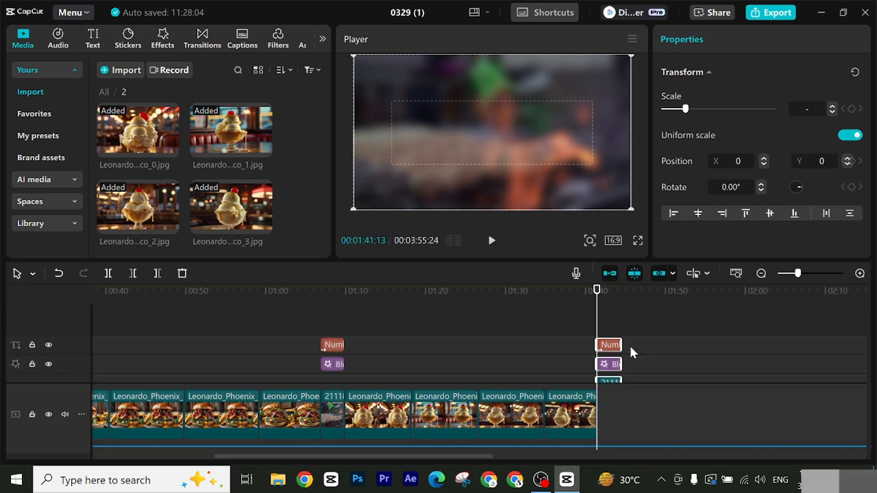
left_click(612, 346)
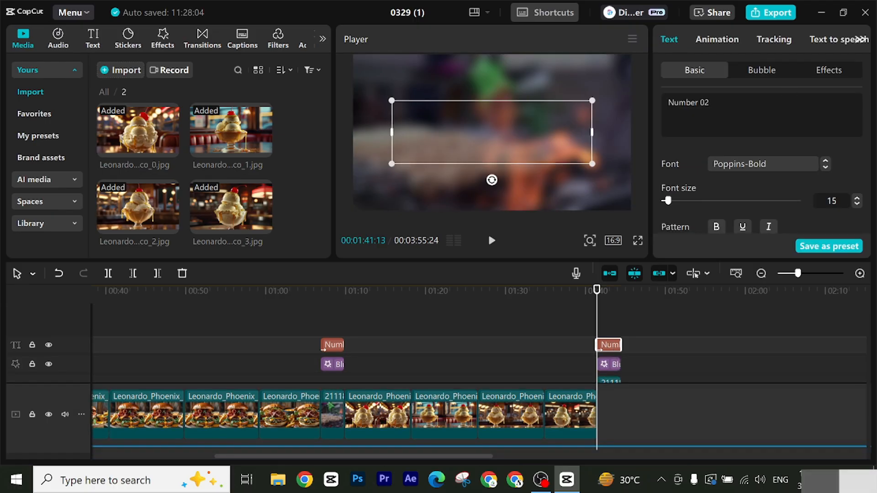
key("BackSpace")
type("3")
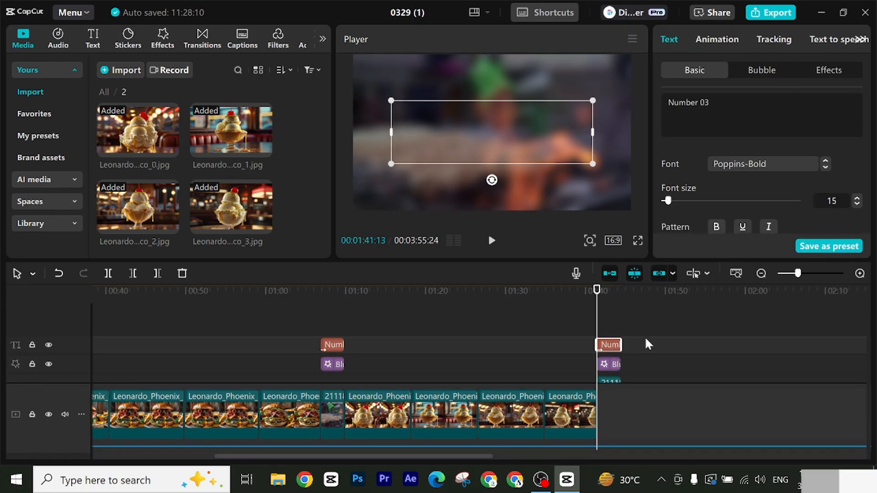
Step: Group the "Number 03" title, Blur effect and 211185 clip, and move the clip onto the main track after the last ice cream image
scroll(646, 339, "down", 1)
left_click_drag(649, 322, 613, 373)
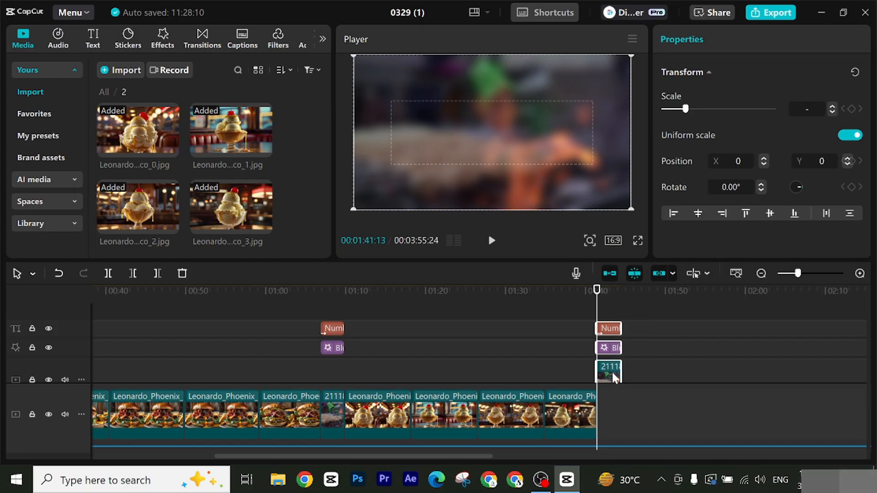
right_click(613, 378)
left_click(642, 351)
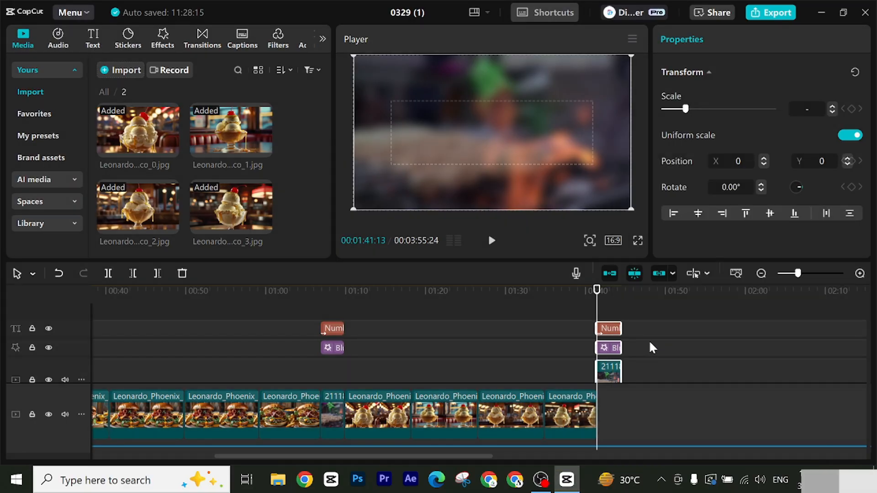
scroll(658, 345, "down", 1)
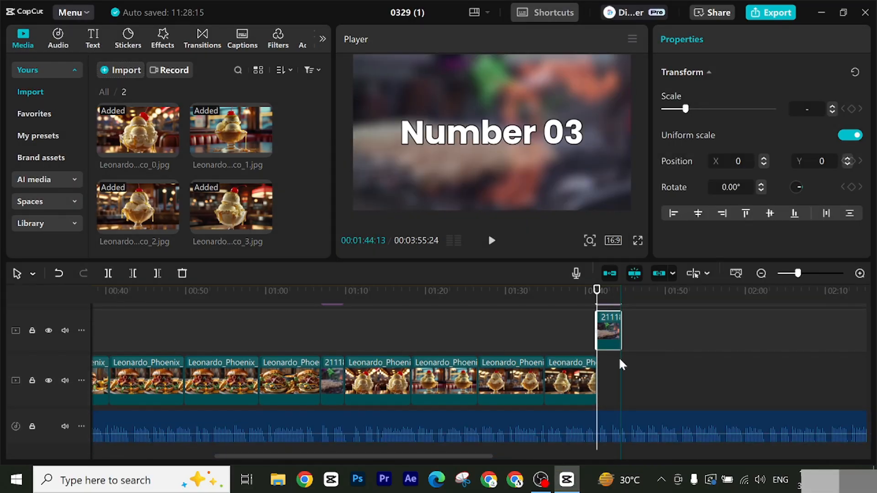
left_click_drag(615, 330, 617, 391)
scroll(633, 371, "up", 1)
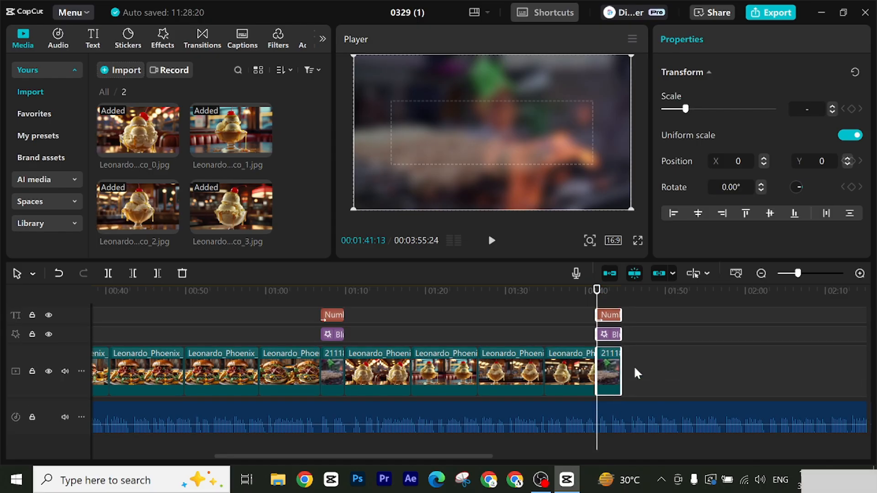
left_click(492, 243)
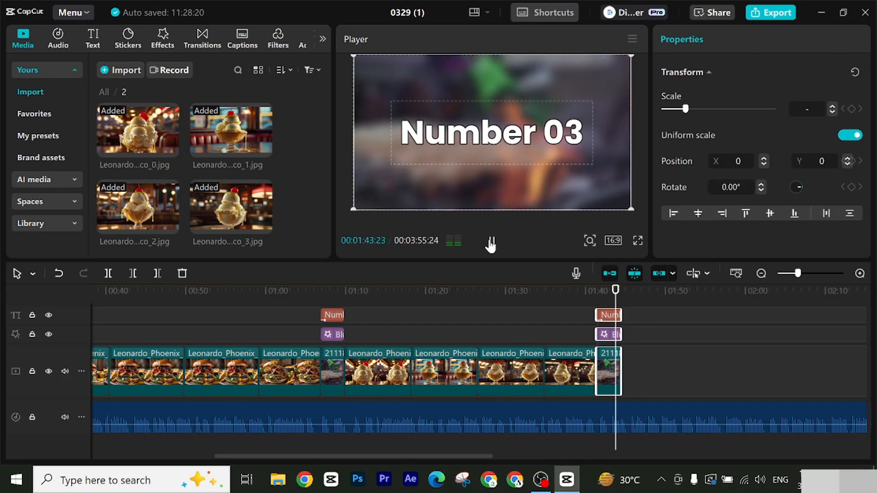
Step: Place the four pizza images from media folder 3 on the main track after the "Number 03" background clip
left_click(492, 242)
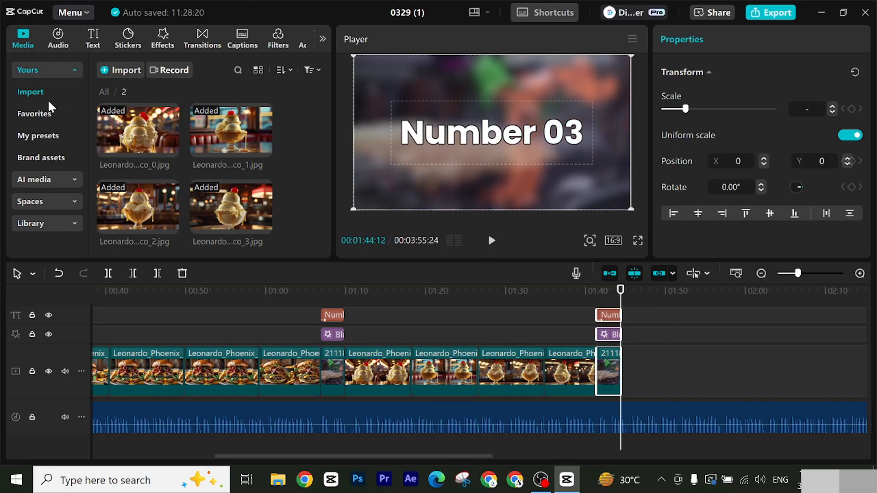
left_click(104, 92)
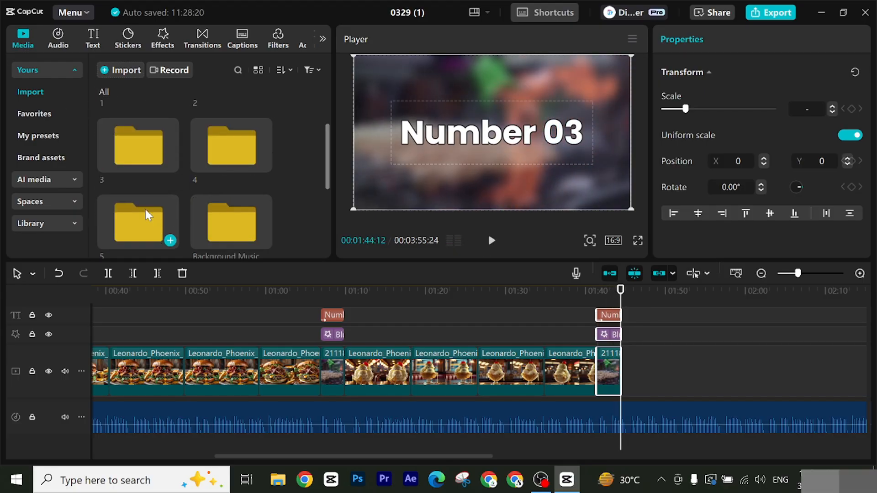
double_click(130, 162)
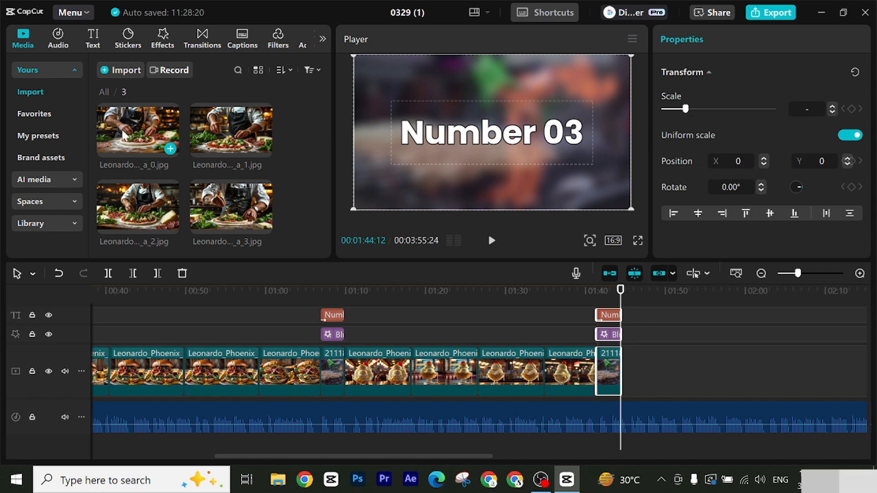
left_click_drag(123, 137, 640, 371)
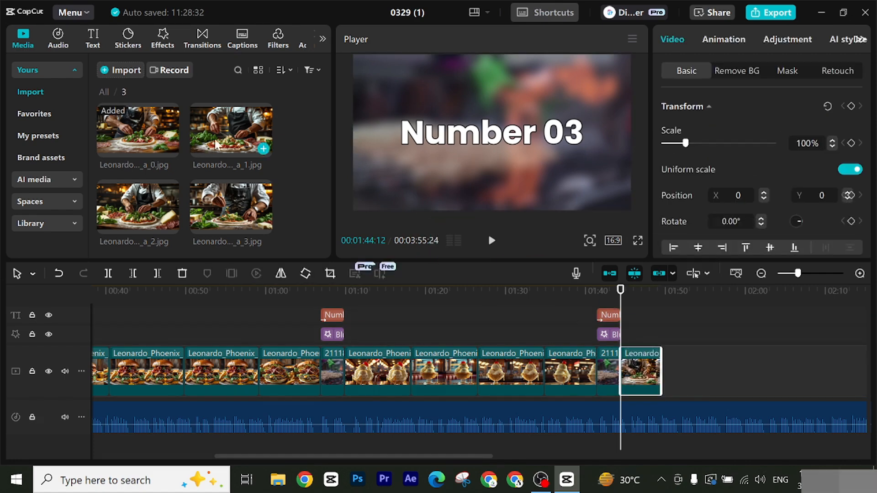
left_click_drag(218, 148, 685, 371)
left_click_drag(371, 261, 720, 368)
left_click_drag(234, 198, 761, 370)
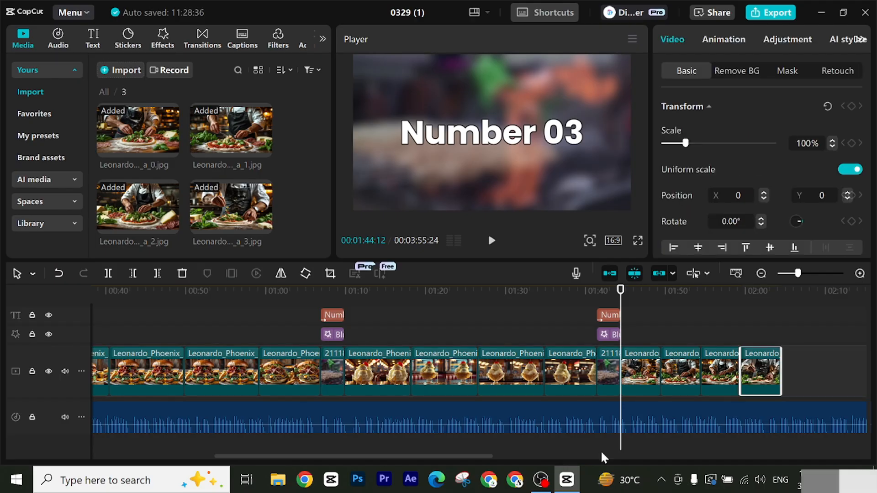
Step: Lengthen the four pizza images together past 00:02:20:02 in the narration and trim the end of the last one at that time
left_click_drag(412, 459, 504, 449)
left_click_drag(354, 295, 506, 325)
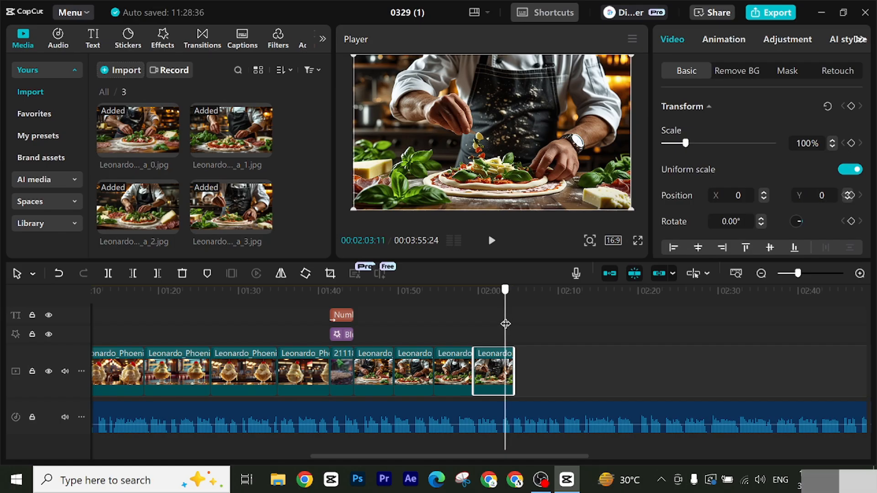
left_click(496, 244)
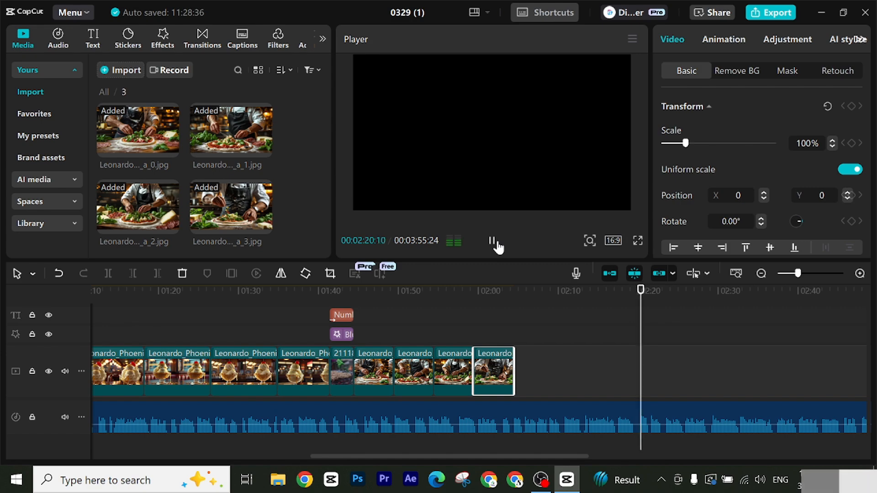
left_click(493, 242)
left_click_drag(641, 302, 639, 303)
left_click_drag(552, 372, 379, 361)
left_click_drag(514, 370, 637, 375)
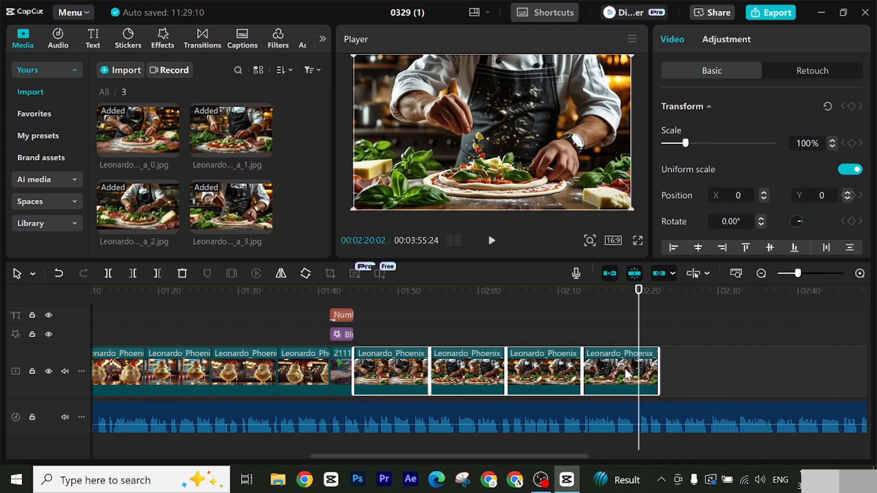
left_click(158, 273)
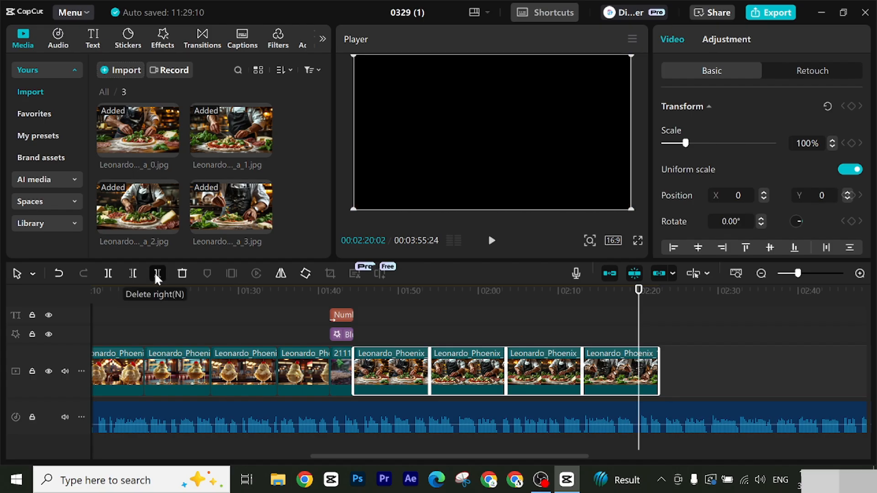
left_click_drag(640, 303, 639, 344)
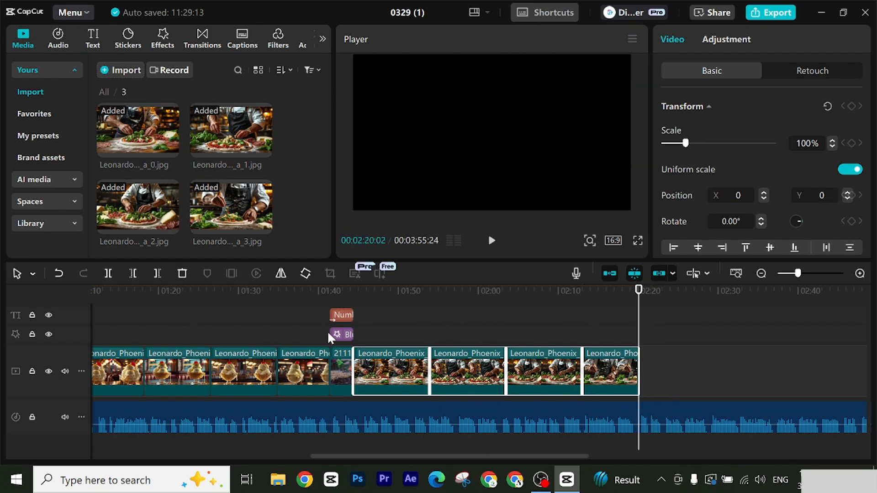
Step: Copy the "Number 03" title, its Blur effect and the 211185 clip beneath them, and paste the set at 00:02:20:02
scroll(330, 335, "up", 2)
left_click(341, 329)
left_click(339, 404)
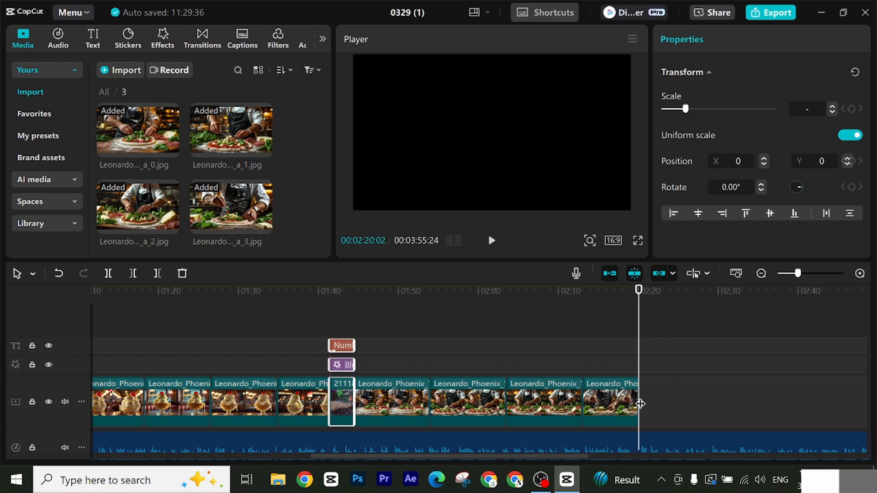
key("ctrl+v")
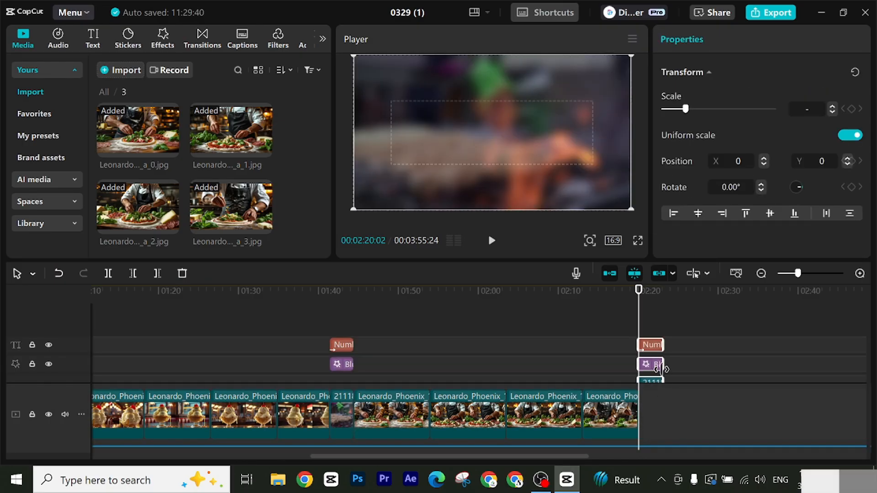
Step: Change the text of the title pasted at 00:02:20:02 to "Number 04"
left_click_drag(641, 307, 649, 311)
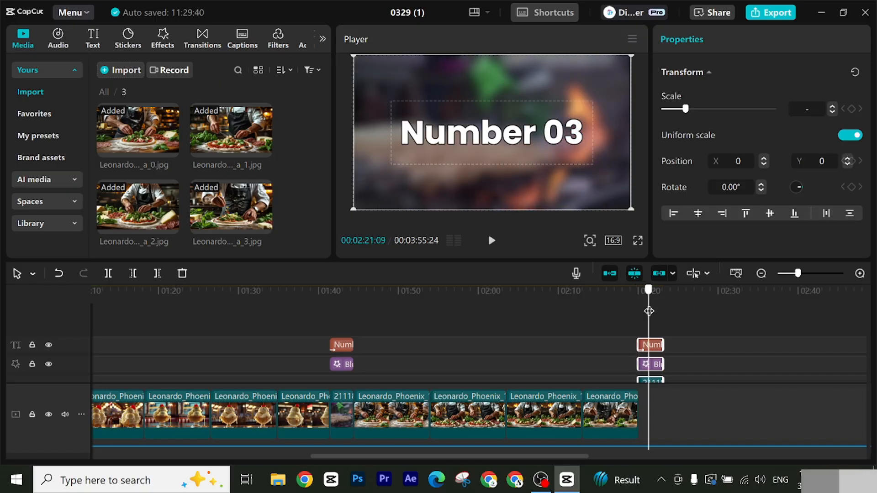
left_click(656, 347)
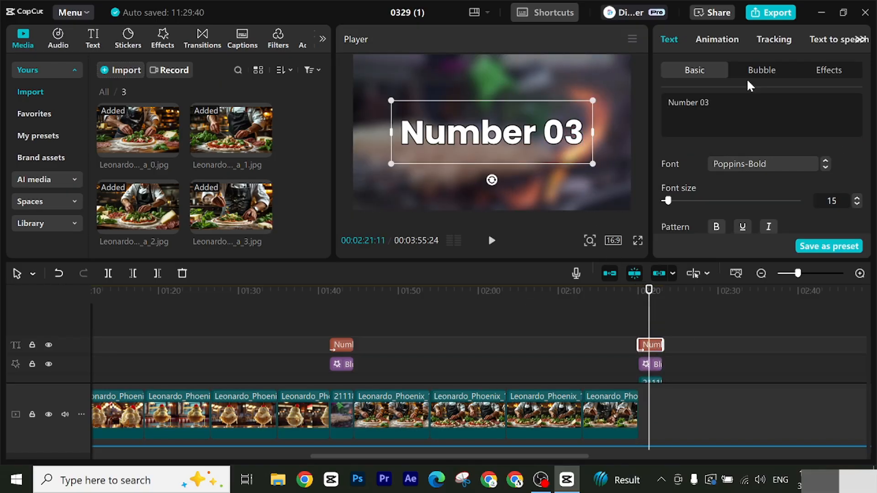
key("BackSpace")
type("4")
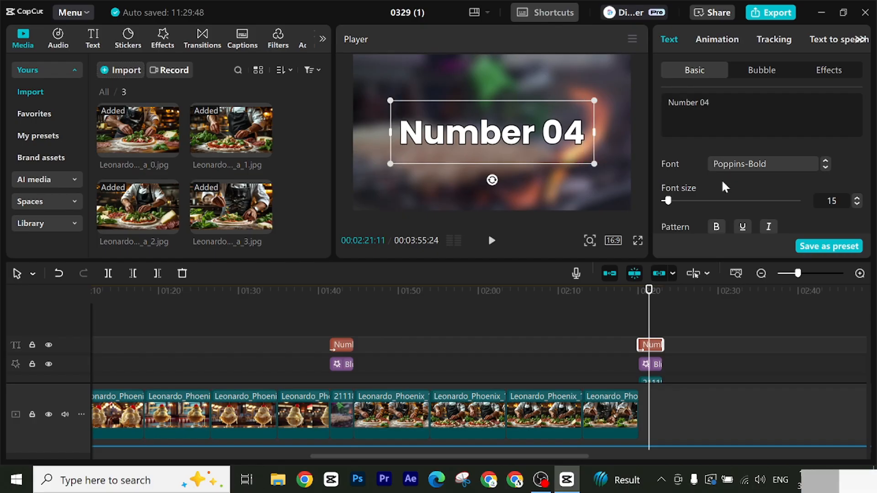
Step: Select the "Number 04" title, Blur effect and 211185 clip together and move the clip onto the main track after the last pizza image
scroll(668, 334, "down", 1)
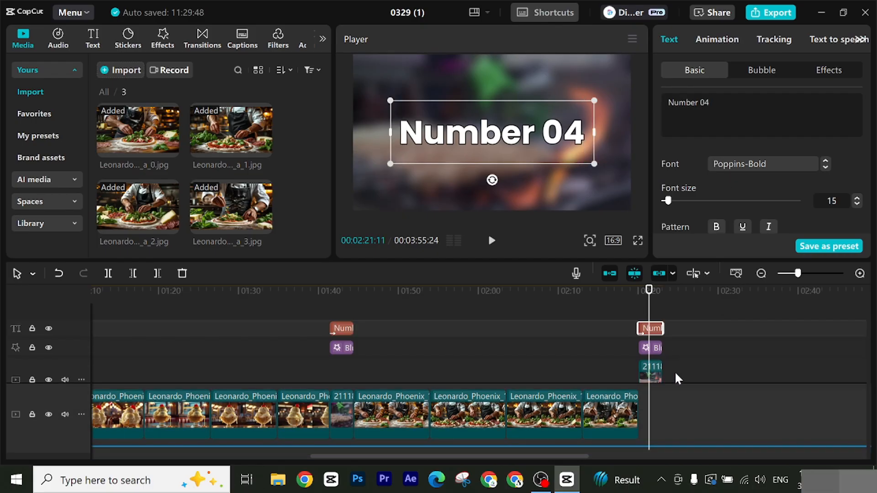
left_click(675, 371)
left_click(658, 329)
right_click(655, 334)
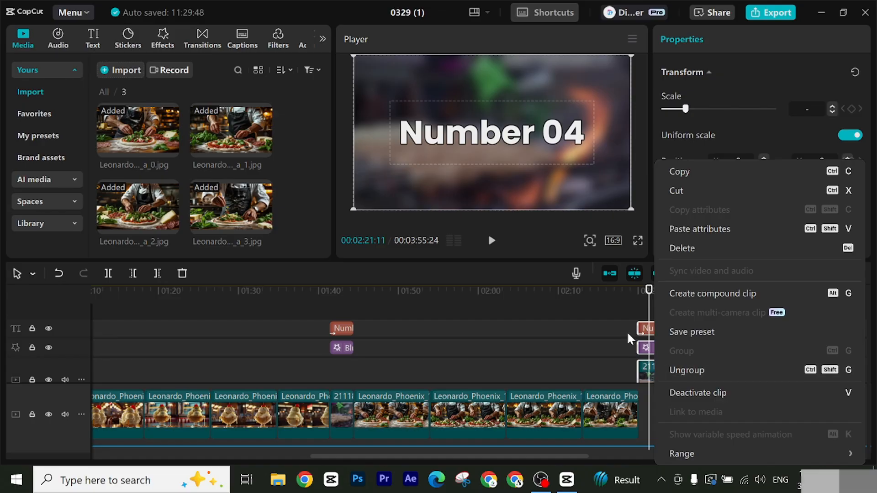
left_click(588, 306)
left_click_drag(663, 374, 665, 411)
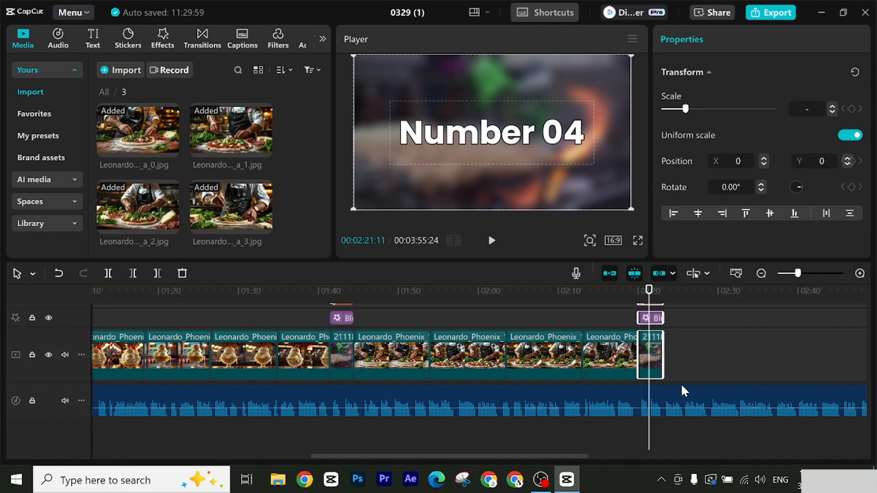
Step: Place the four caviar images from media folder 4 together on the main track after the "Number 04" background clip
left_click_drag(650, 293, 662, 291)
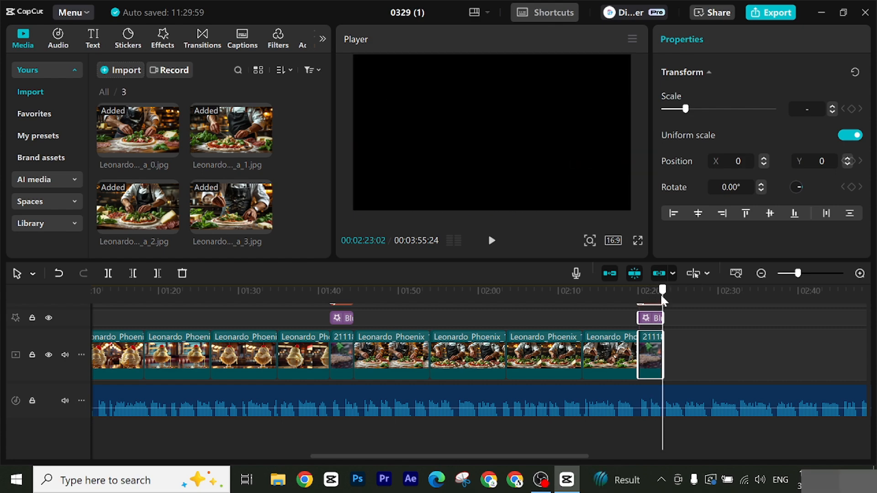
left_click(104, 93)
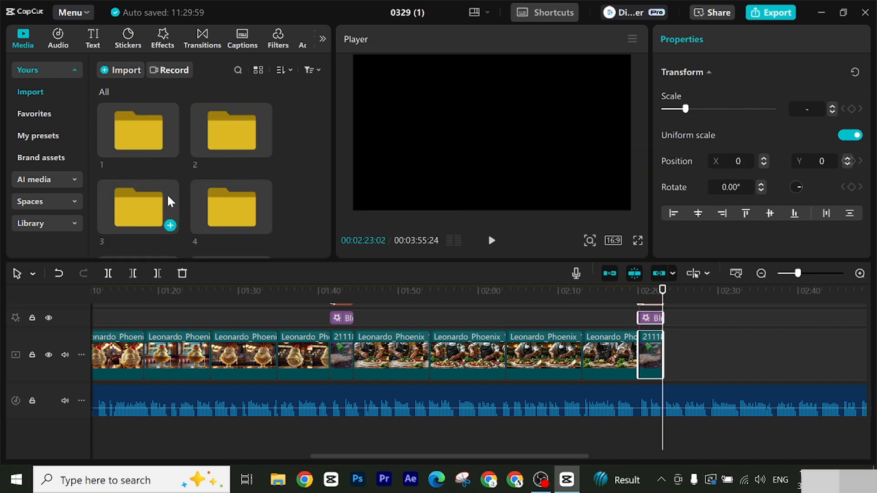
double_click(235, 220)
left_click(125, 137)
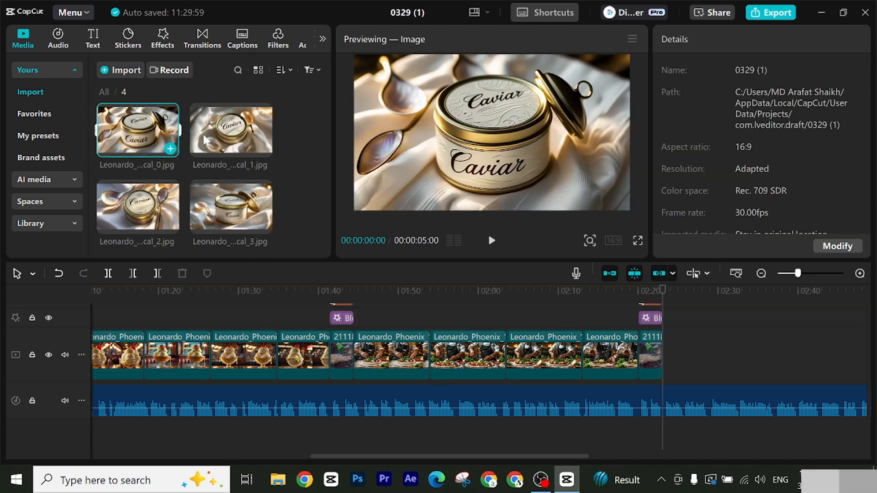
left_click(208, 133, "ctrl")
left_click(219, 199, "ctrl")
left_click(156, 200, "ctrl")
left_click_drag(207, 208, 676, 354)
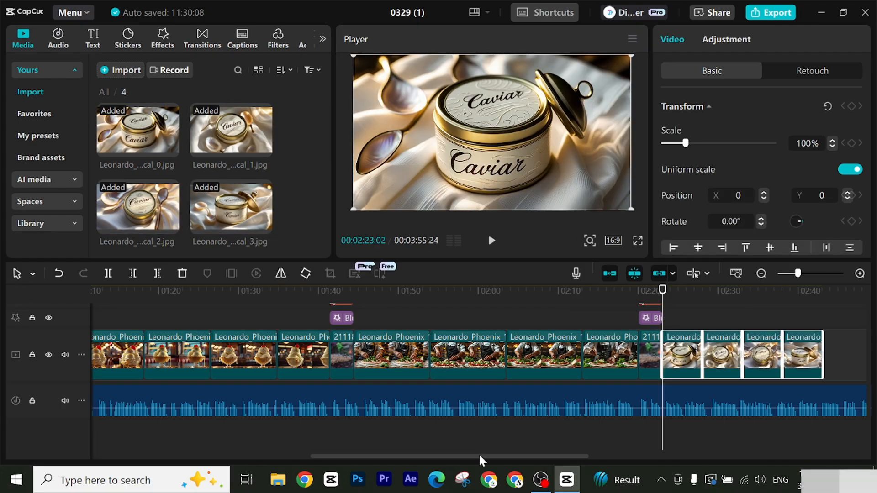
Step: Play the narration beyond the caviar images to find where their section ends, and set the playhead at 00:02:47:17
left_click_drag(484, 452, 651, 475)
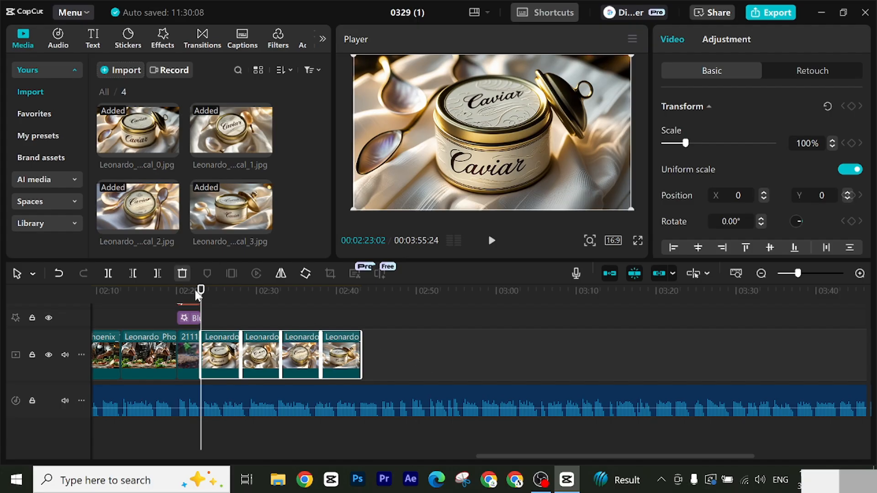
left_click_drag(290, 294, 427, 322)
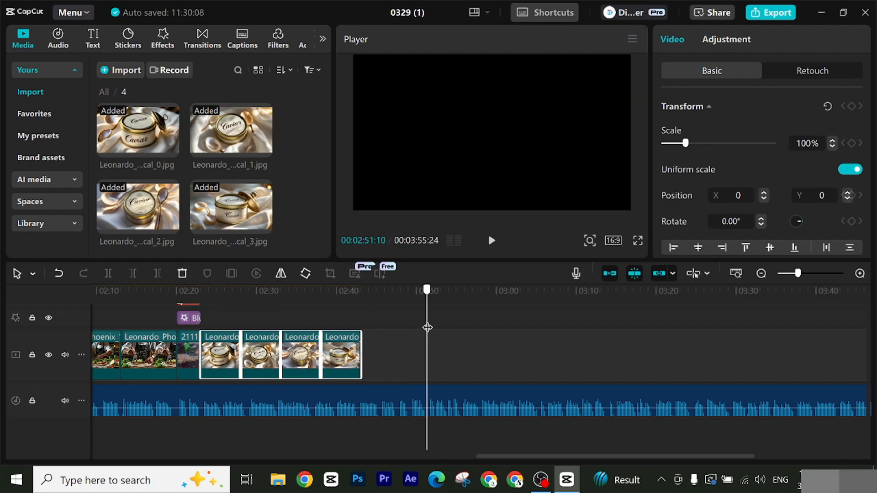
left_click(492, 241)
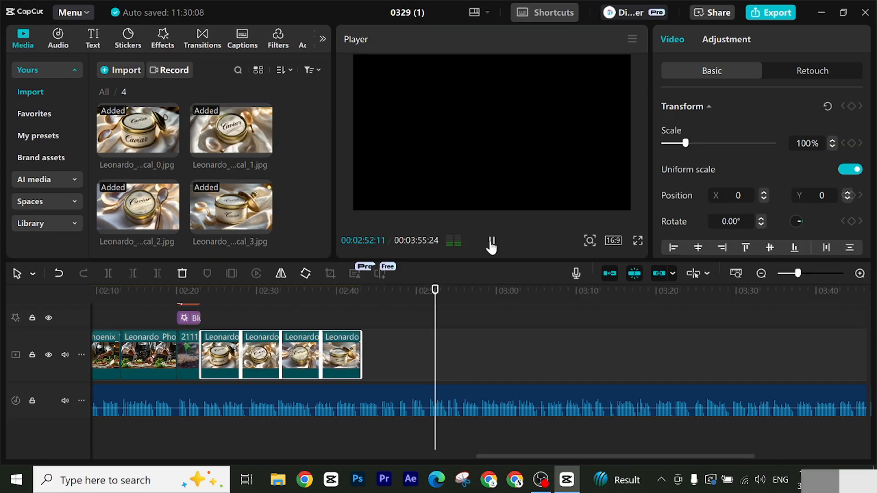
left_click(440, 305)
left_click_drag(456, 309, 409, 327)
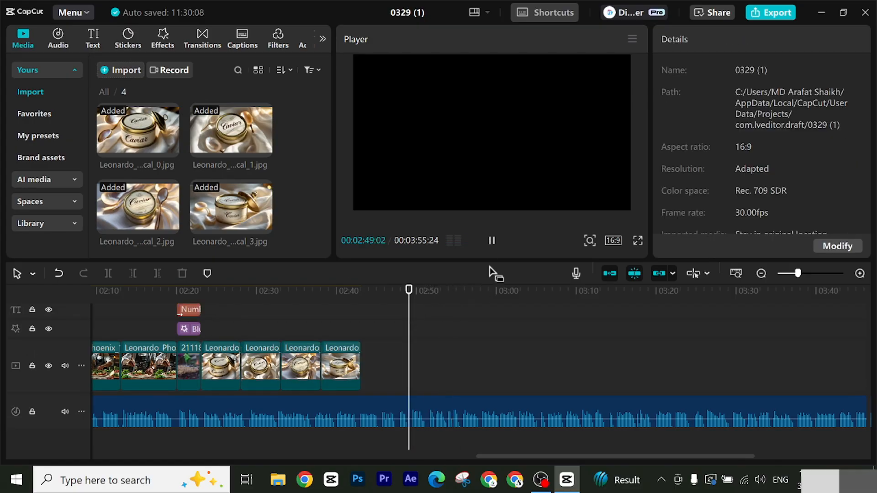
left_click(493, 241)
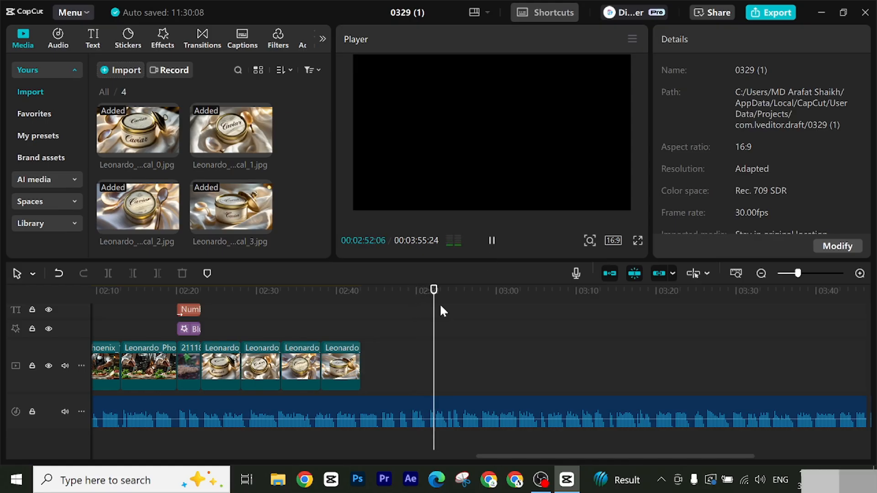
left_click_drag(416, 317, 397, 307)
left_click(489, 242)
left_click(489, 242)
Step: Lengthen the four caviar images together past the playhead and trim the end of the last one at 00:02:47:17
left_click_drag(372, 355, 231, 365)
left_click_drag(362, 366, 409, 362)
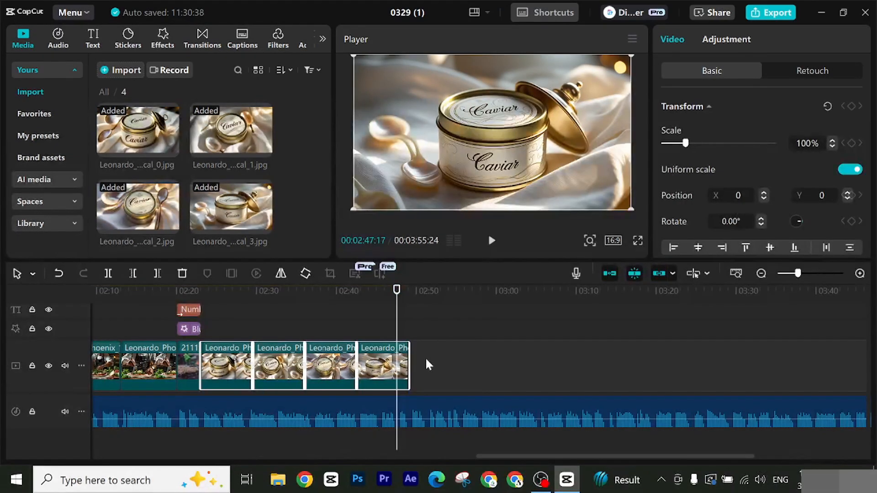
left_click(390, 369)
left_click(157, 273)
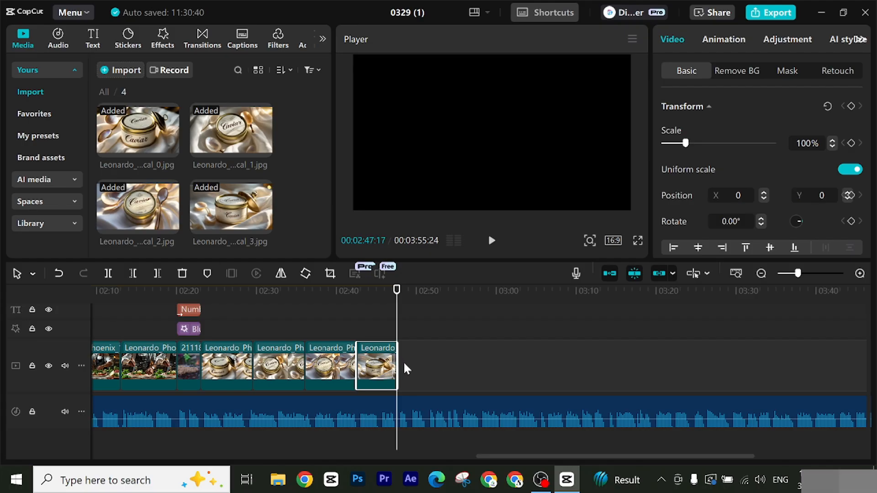
Step: Paste the copied title, Blur effect and 211185 clip at 00:02:47:17 and change the title text to "Number 05"
key("ctrl+v")
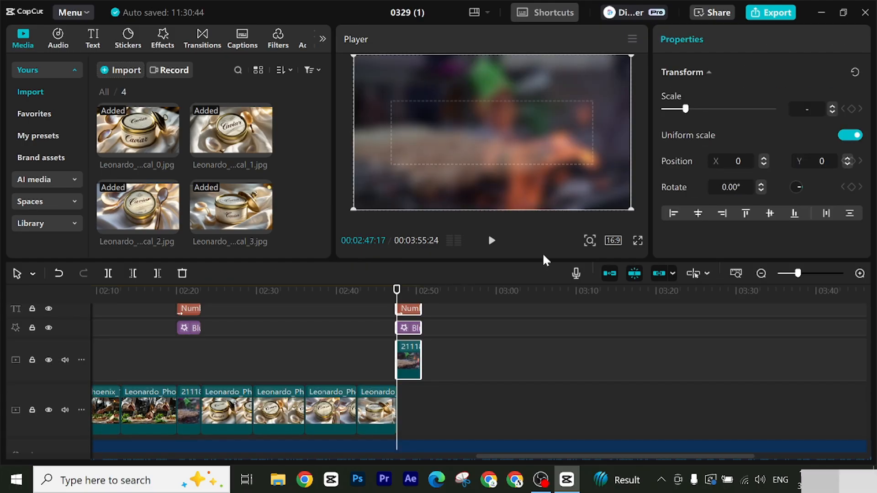
scroll(424, 338, "up", 1)
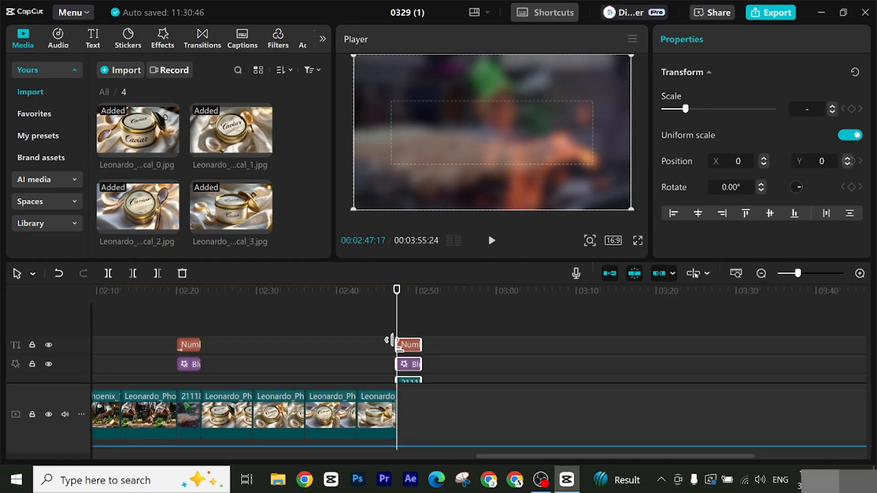
left_click(410, 349)
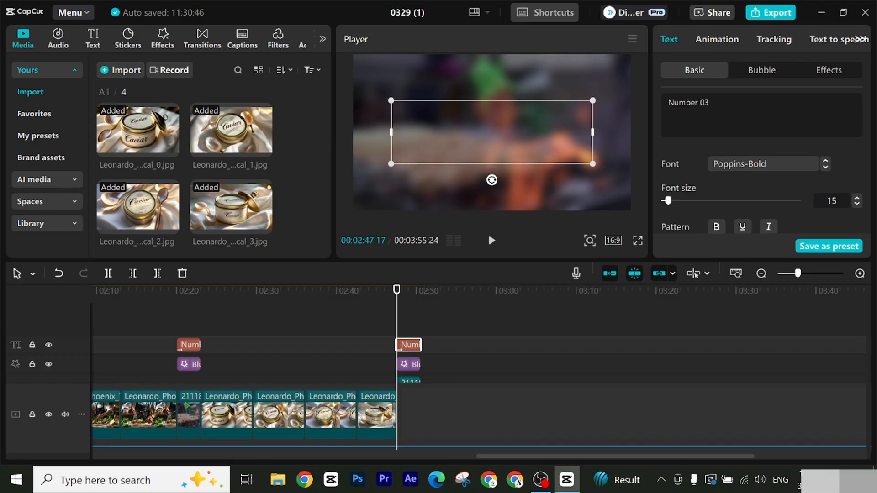
type("5")
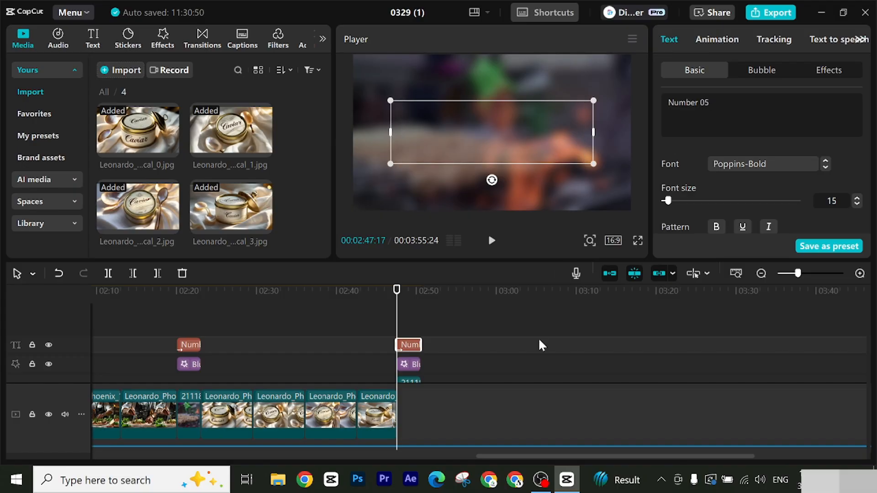
Step: Move the 211185 clip beneath the "Number 05" title onto the main track, directly after the last caviar image
scroll(530, 339, "down", 1)
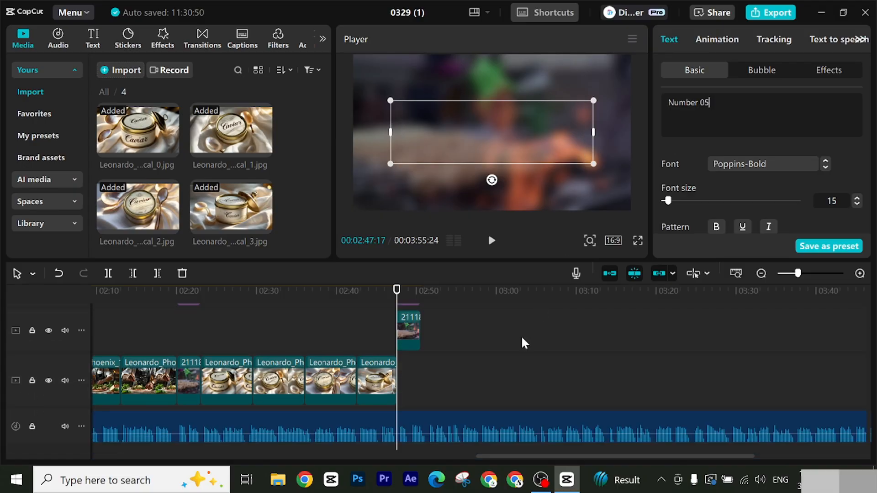
left_click(414, 333)
left_click_drag(415, 336, 416, 394)
scroll(467, 368, "up", 2)
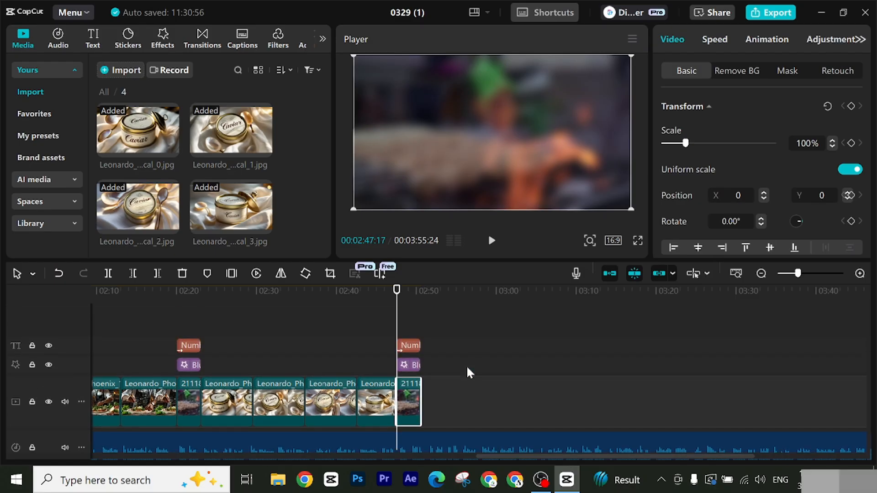
Step: Add the four waiter-with-tacos images from folder 5 to the main track at 00:02:50:17, directly after the "Number 05" background clip
left_click_drag(397, 312, 420, 313)
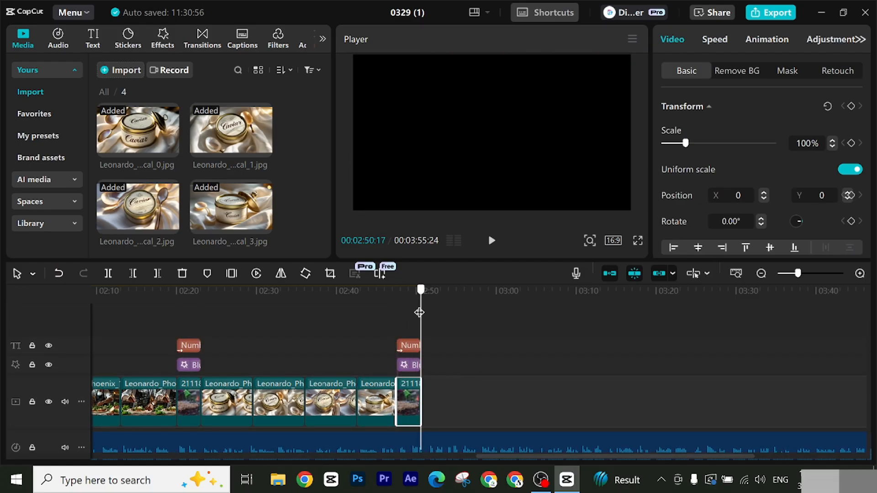
left_click(106, 92)
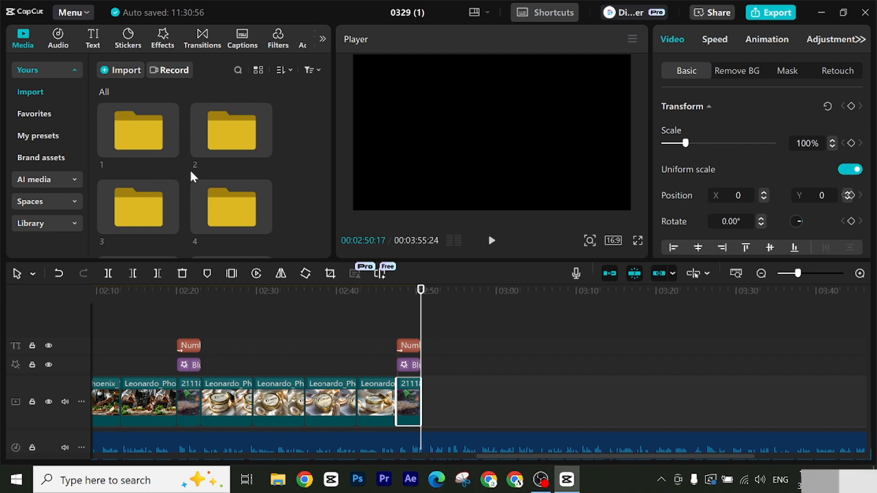
scroll(177, 202, "down", 3)
double_click(133, 218)
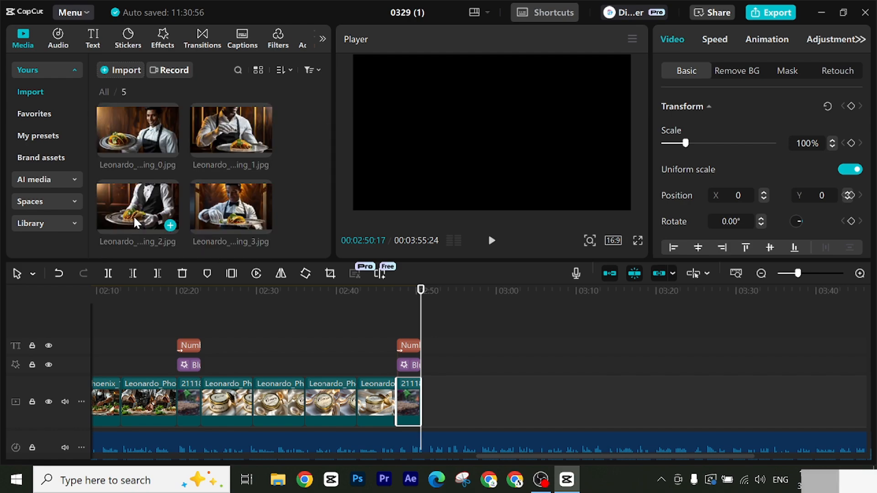
left_click(139, 140)
left_click(219, 130, "ctrl")
left_click(221, 201, "ctrl")
left_click(167, 202, "ctrl")
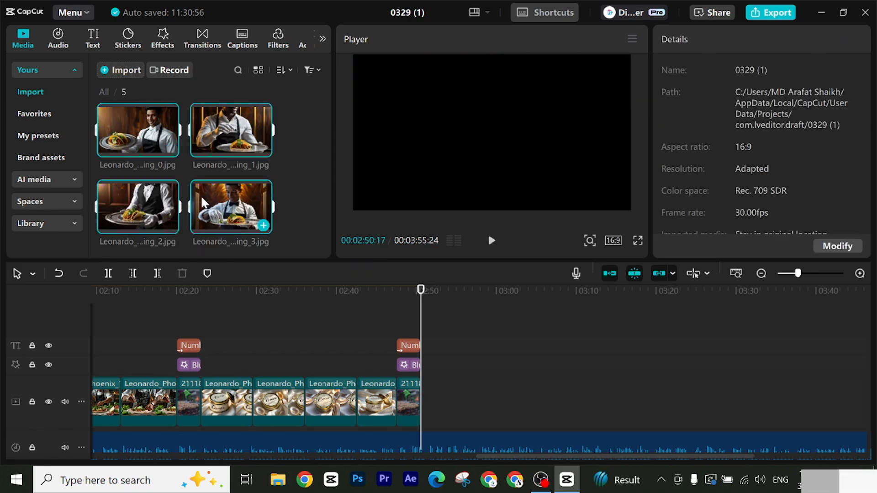
left_click_drag(204, 196, 445, 394)
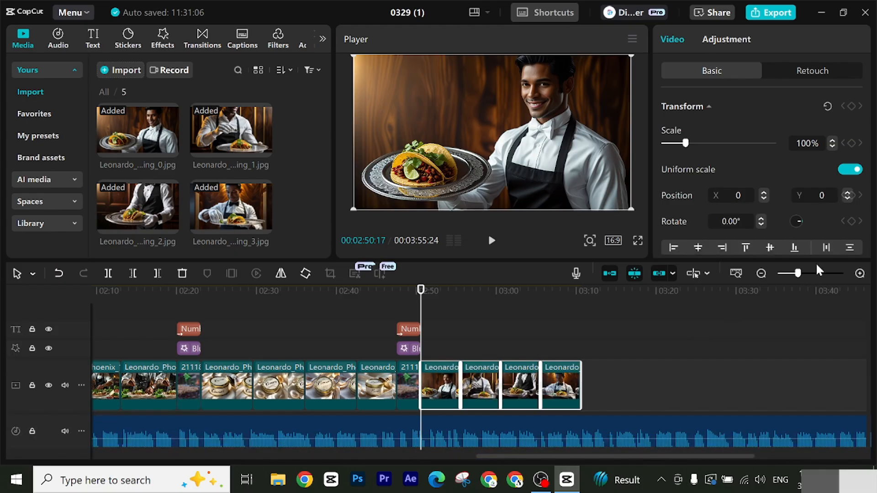
Step: Lengthen the four waiter images together by the same amount and set the playhead at the end of the last one, 00:03:30:25
left_click_drag(797, 274, 793, 273)
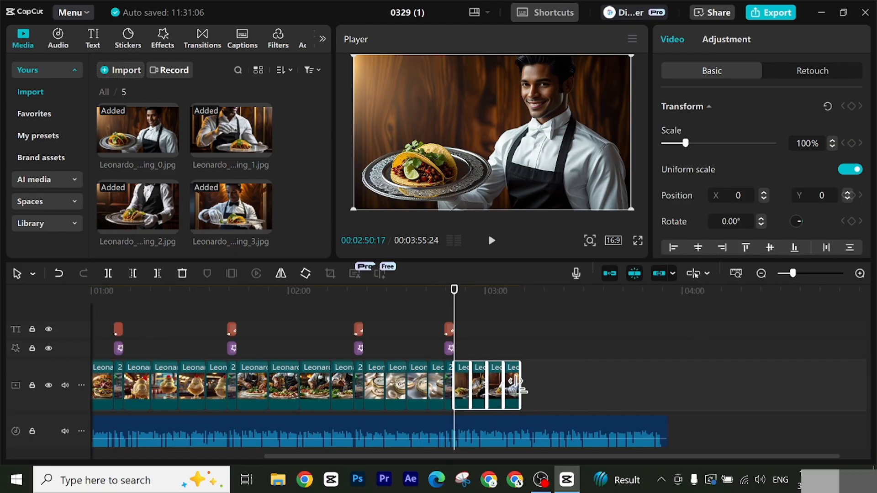
left_click_drag(521, 386, 537, 387)
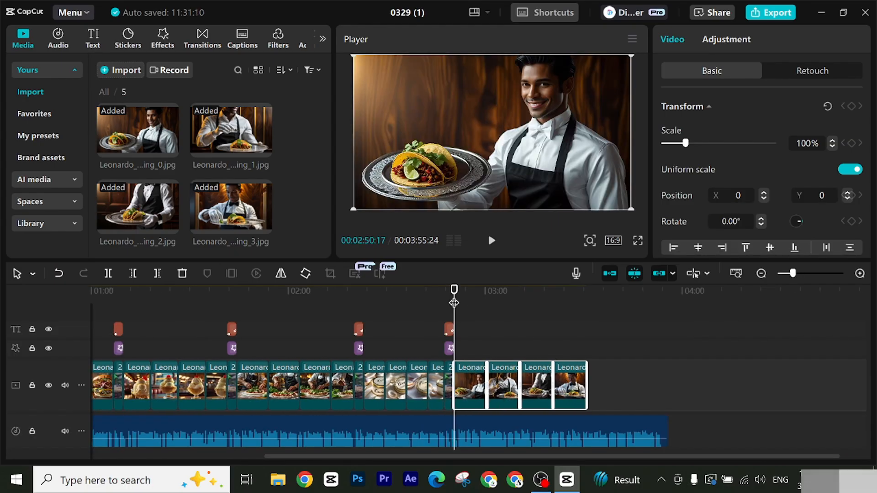
left_click_drag(565, 298, 582, 328)
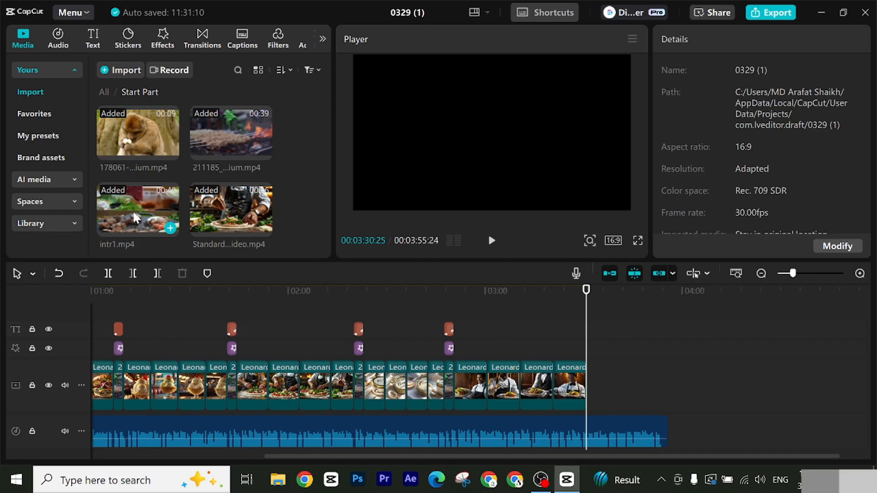
Step: Add the 178061 and 211185 clips from the Start Part folder after the waiter images and trim the 211185 clip's end at 00:03:48:09
left_click_drag(128, 136, 608, 389)
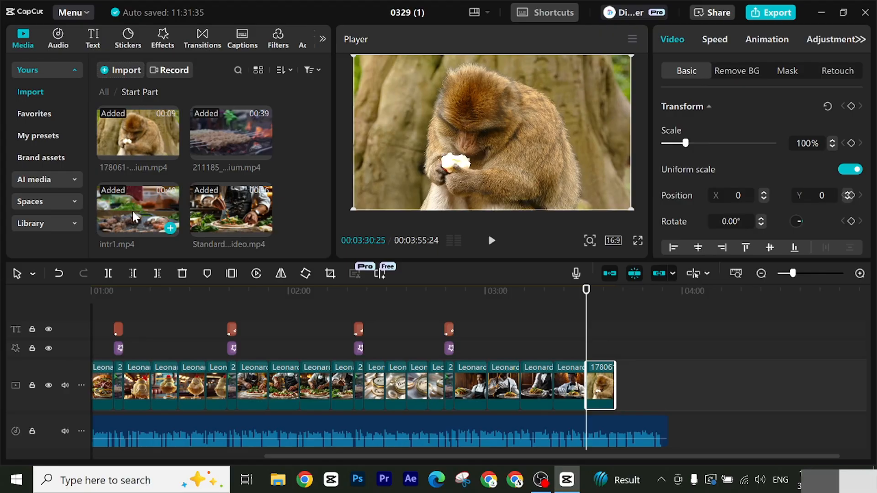
left_click_drag(229, 136, 626, 379)
left_click_drag(631, 304, 645, 310)
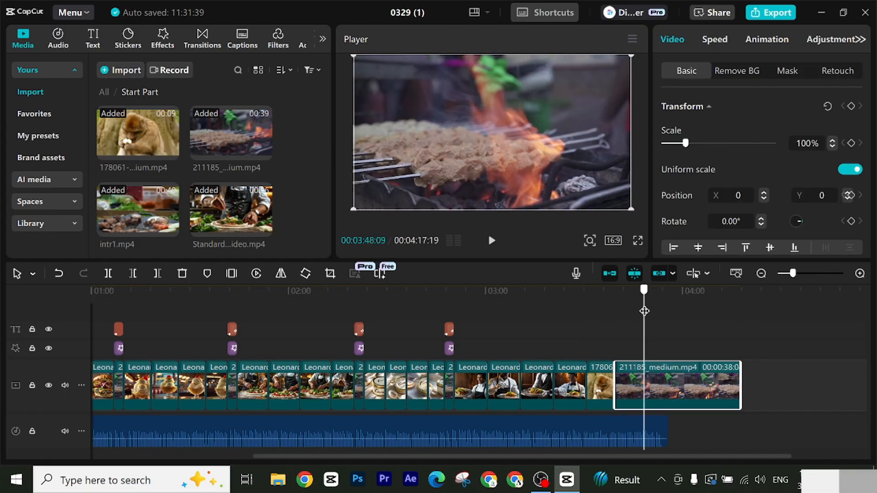
left_click(157, 273)
Step: Add the 189042 clip from the End Part folder to the end of the main track
left_click(104, 92)
scroll(243, 205, "down", 3)
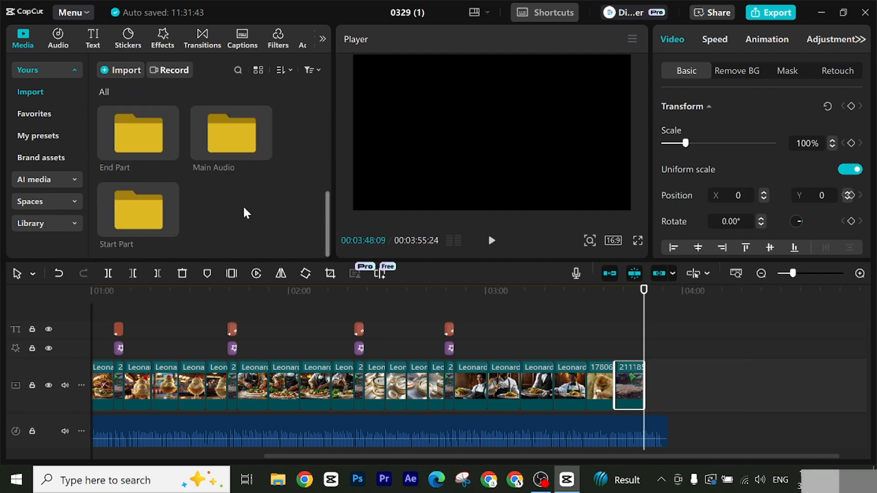
double_click(121, 133)
left_click_drag(149, 125, 659, 371)
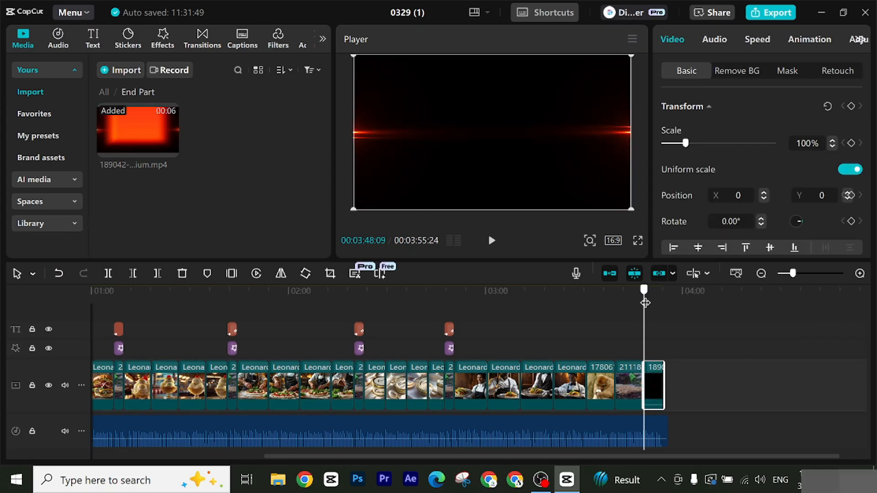
Step: Review the assembled timeline from start to end and check the "Number 01" title section
left_click_drag(644, 304, 661, 308)
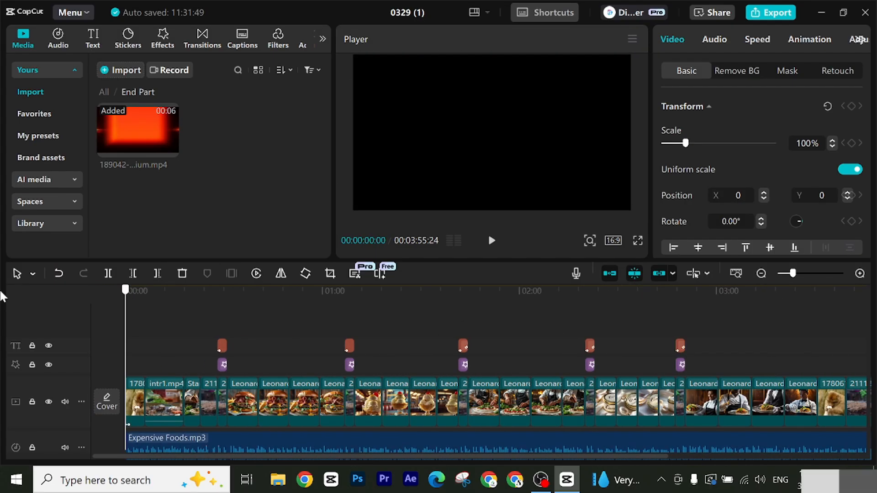
left_click_drag(126, 308, 740, 366)
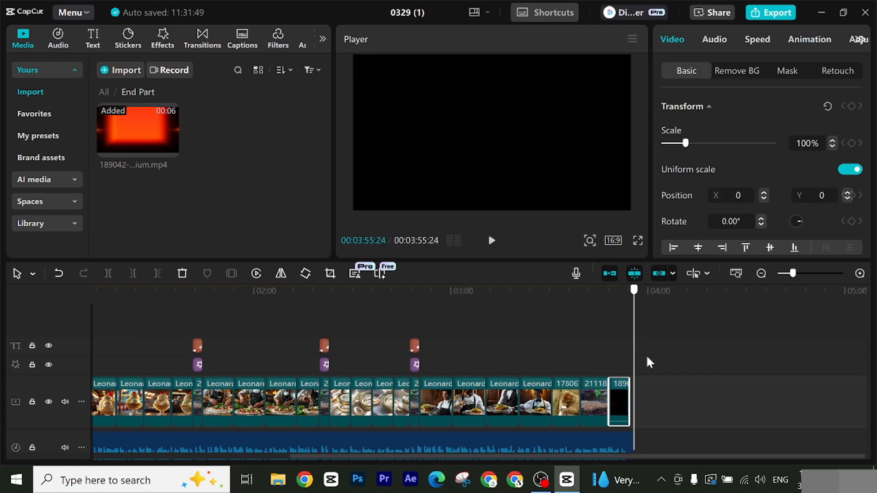
left_click_drag(650, 362, 2, 276)
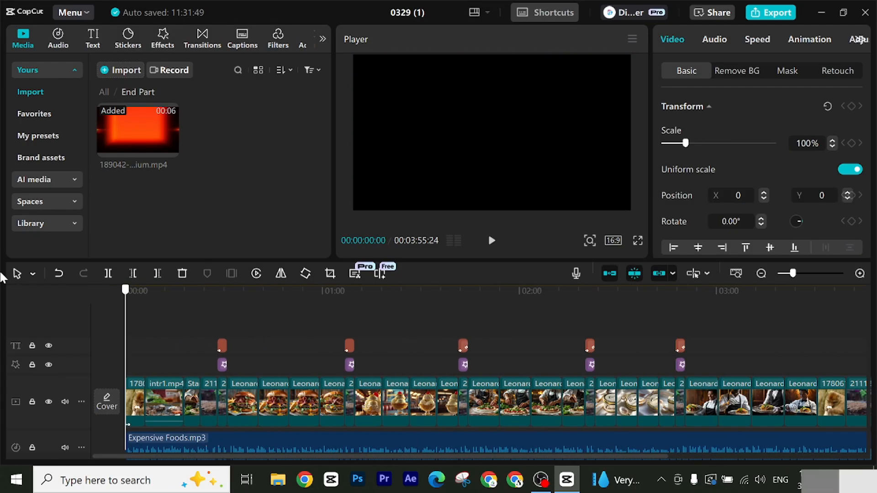
left_click_drag(61, 286, 382, 340)
left_click_drag(446, 343, 220, 318)
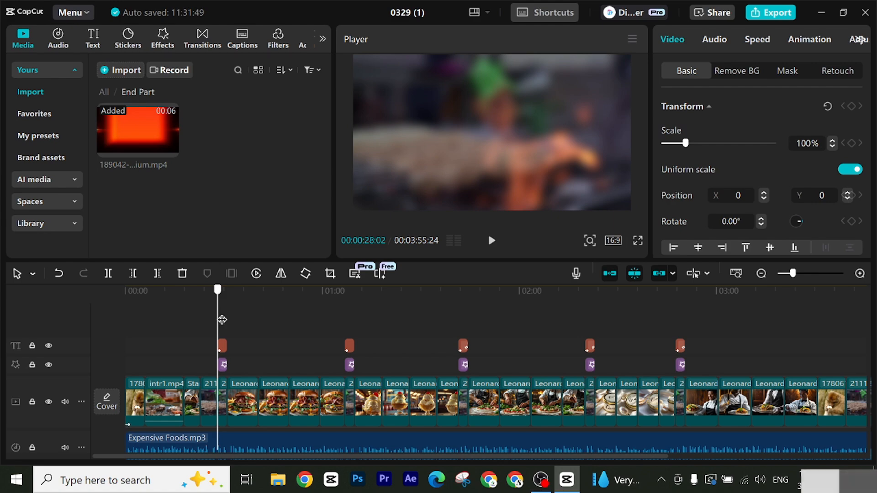
left_click_drag(221, 320, 223, 320)
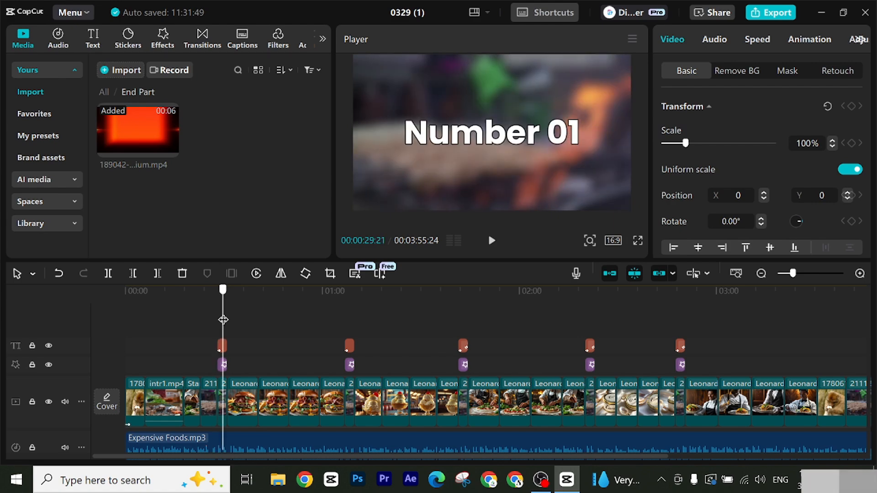
left_click_drag(223, 320, 217, 366)
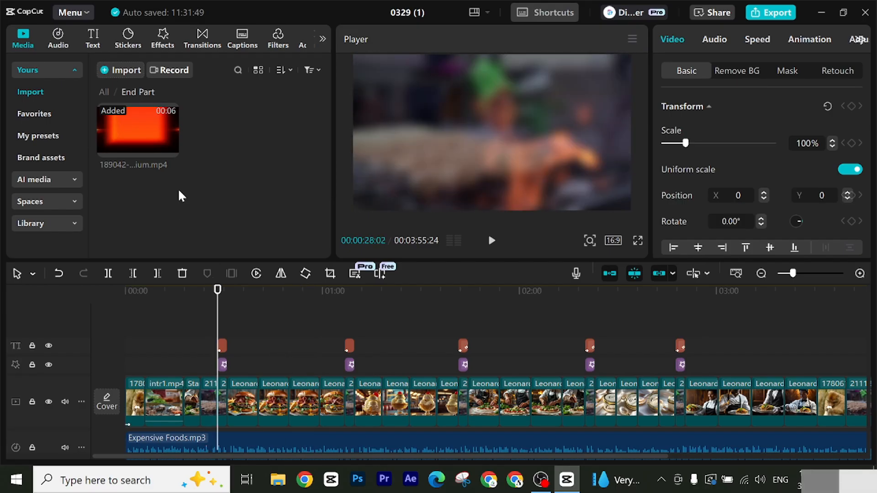
Step: Look through all the imported media folders, including Background Music, End Part, Main Audio and Start Part
left_click(101, 92)
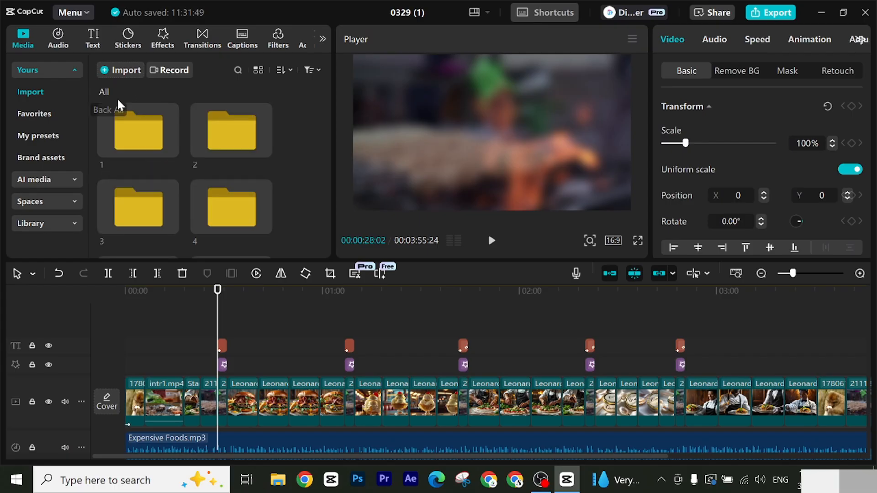
scroll(231, 169, "down", 1)
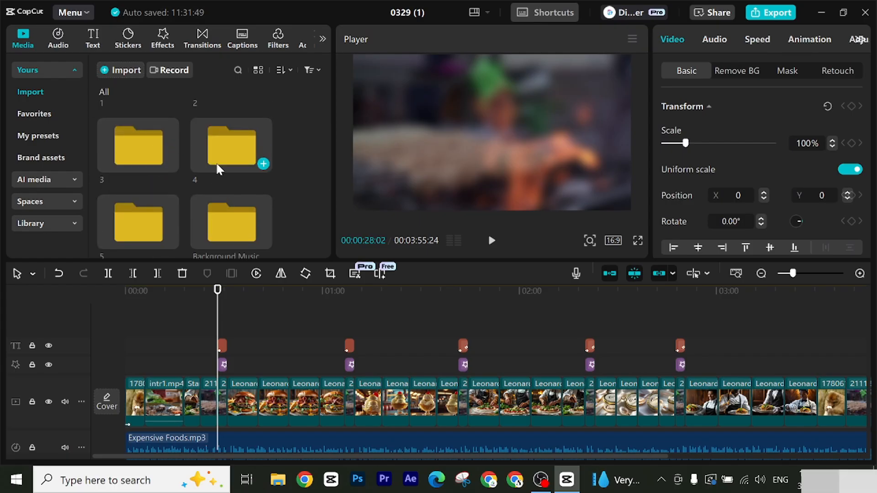
scroll(206, 221, "up", 1)
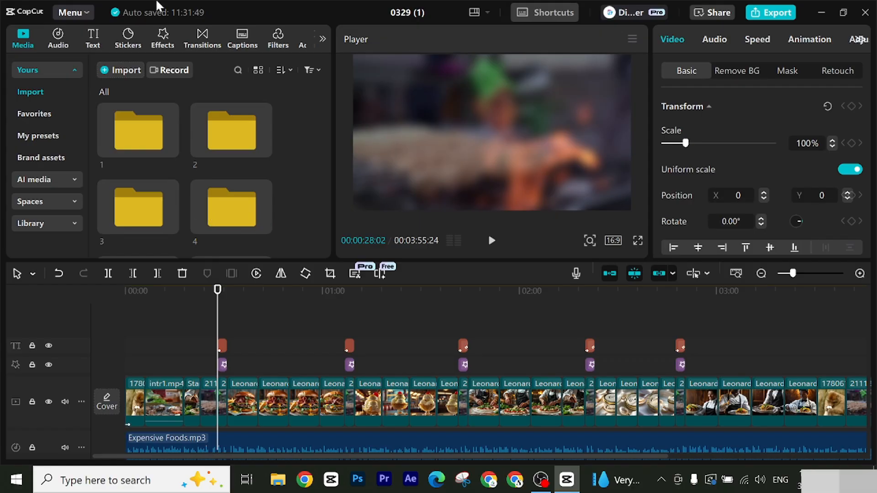
scroll(228, 227, "down", 3)
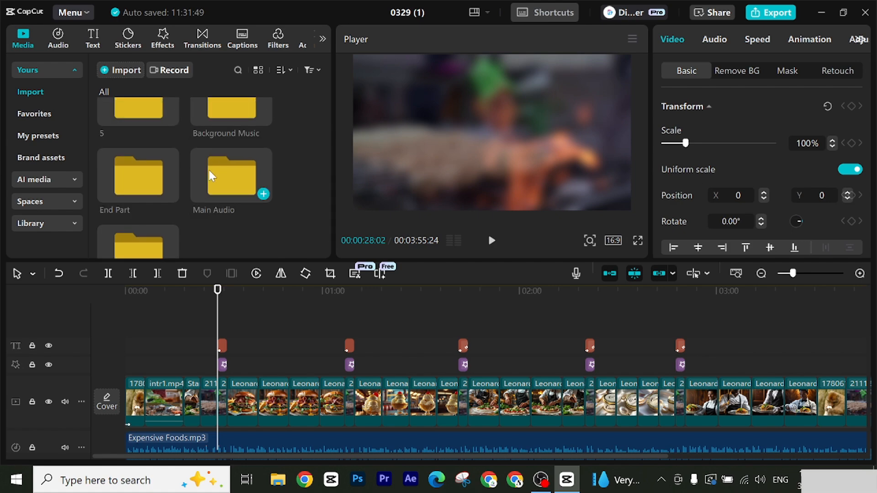
scroll(176, 199, "down", 1)
scroll(188, 194, "up", 3)
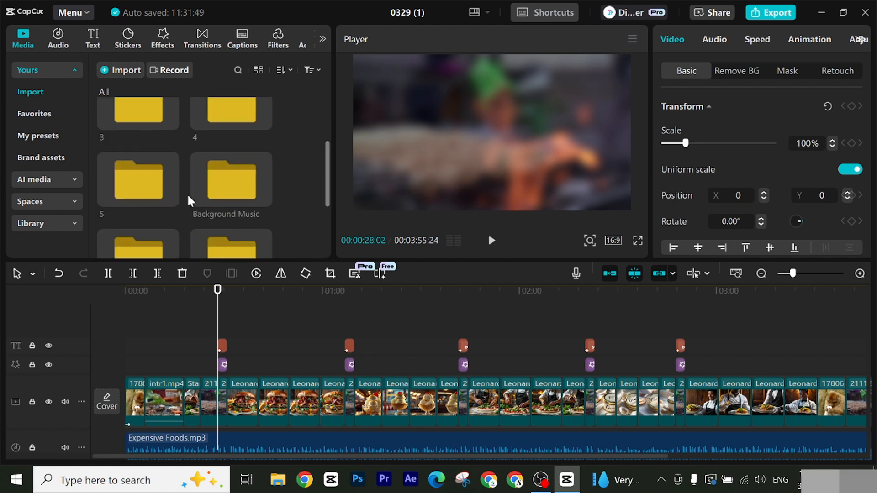
scroll(193, 189, "down", 1)
scroll(195, 192, "down", 1)
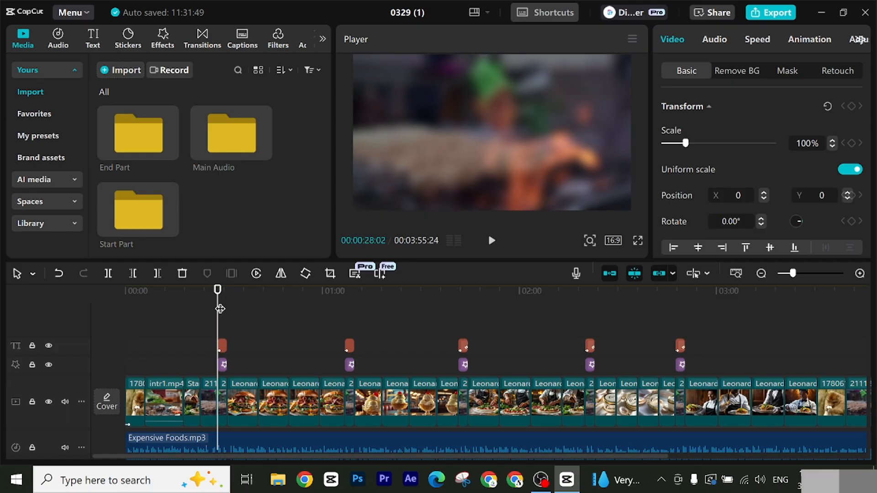
Step: Preview the burger images that follow the "Number 01" title on the timeline
left_click_drag(217, 304, 227, 304)
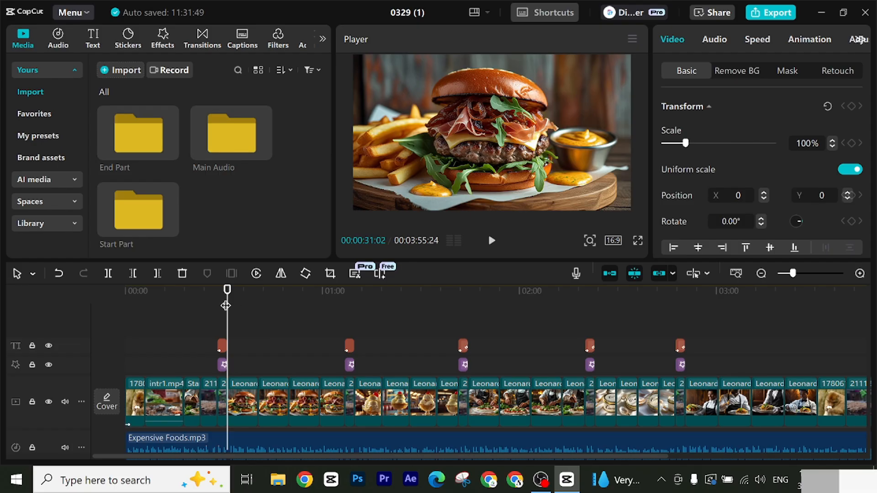
left_click_drag(227, 306, 278, 364)
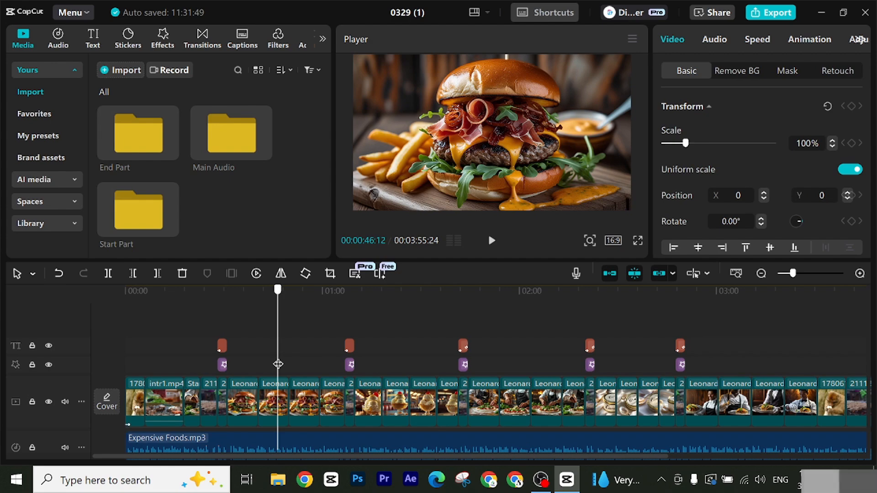
left_click_drag(278, 364, 305, 369)
left_click(270, 293)
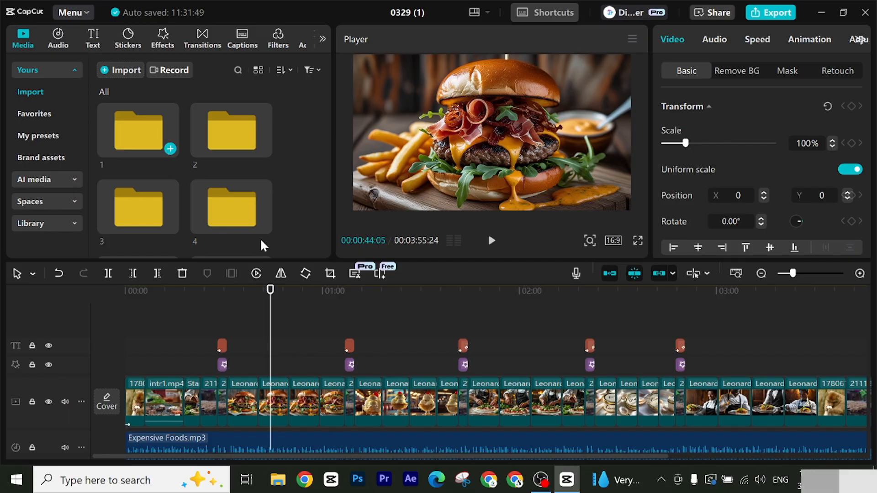
left_click_drag(269, 302, 318, 310)
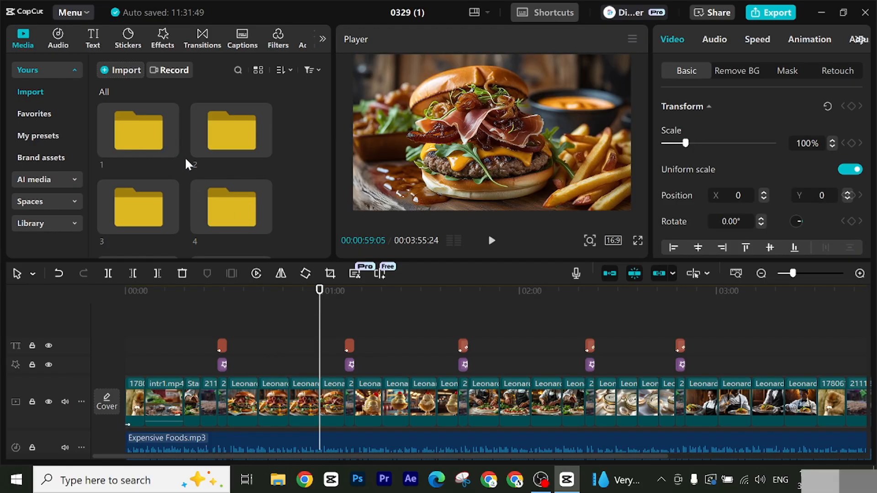
scroll(189, 160, "down", 3)
scroll(190, 168, "down", 2)
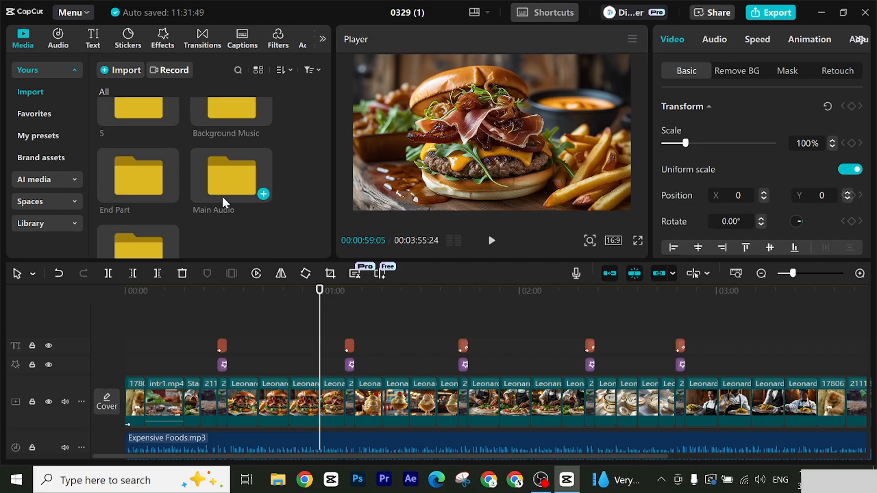
scroll(221, 201, "down", 1)
scroll(137, 174, "up", 5)
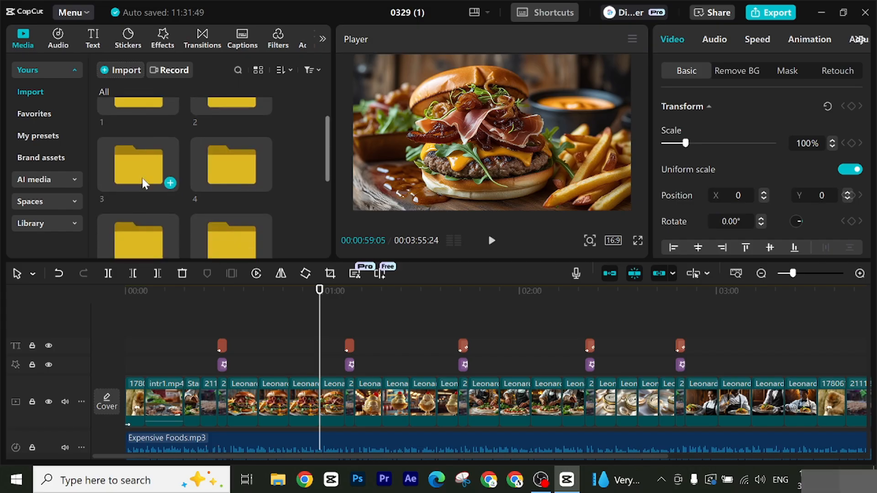
scroll(142, 178, "up", 1)
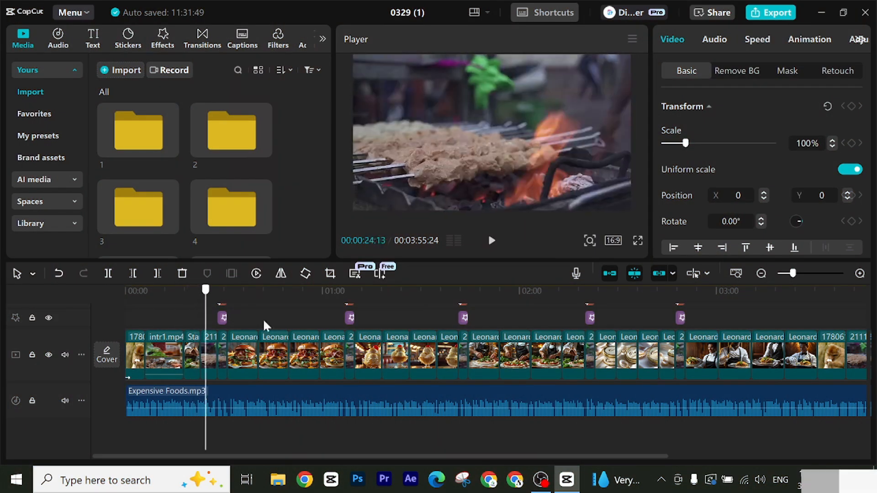
Step: Select the first burger image after the first numbered title and examine the In, Out and Combo animations available for it
left_click_drag(265, 325, 128, 337)
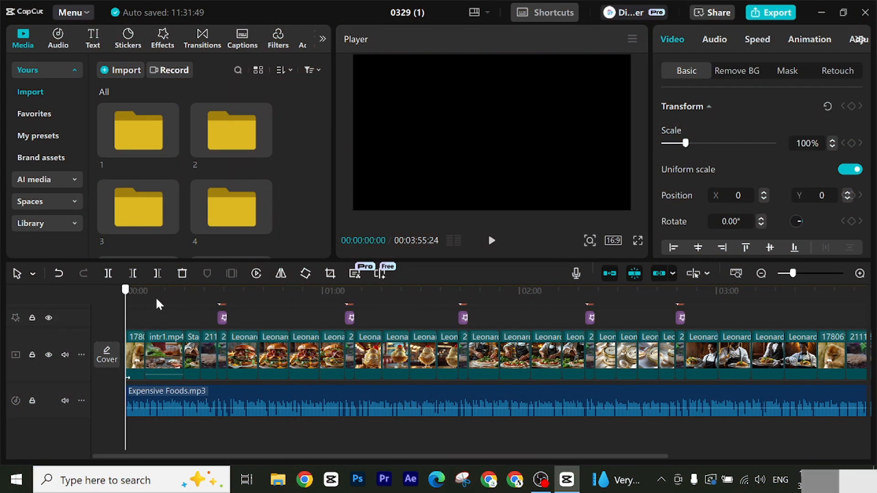
left_click_drag(131, 301, 249, 319)
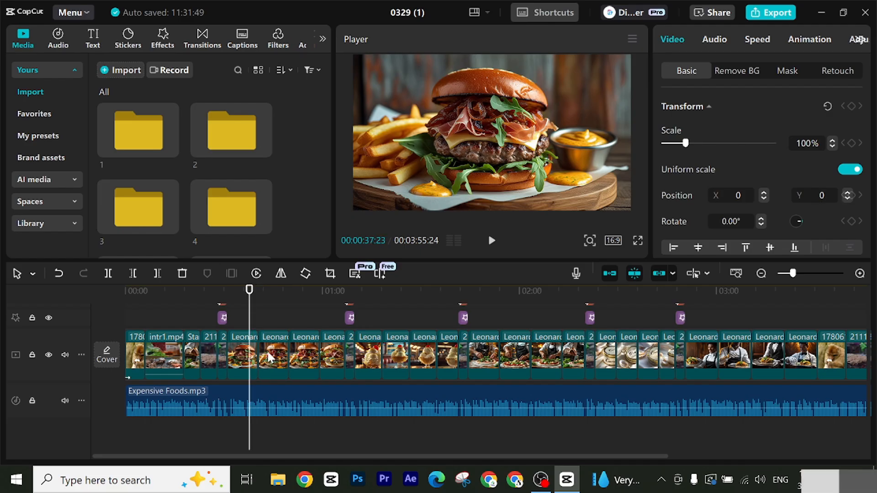
left_click(253, 343)
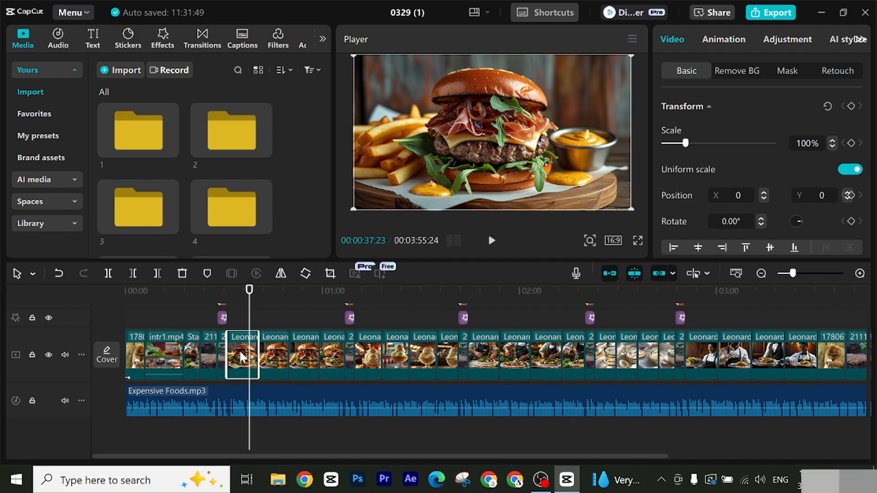
left_click(727, 39)
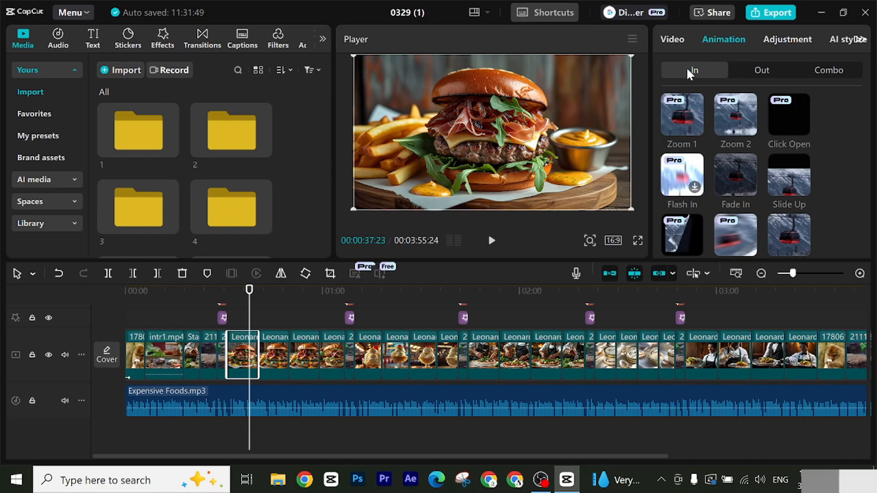
left_click(746, 69)
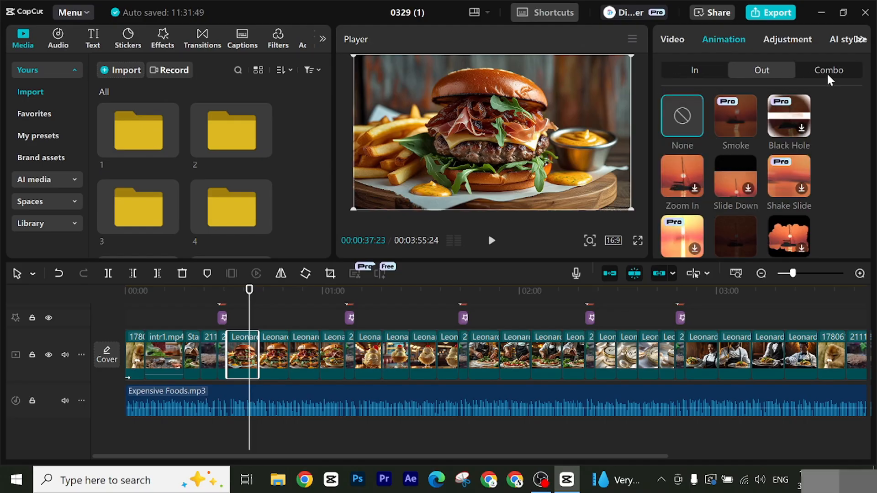
left_click(685, 69)
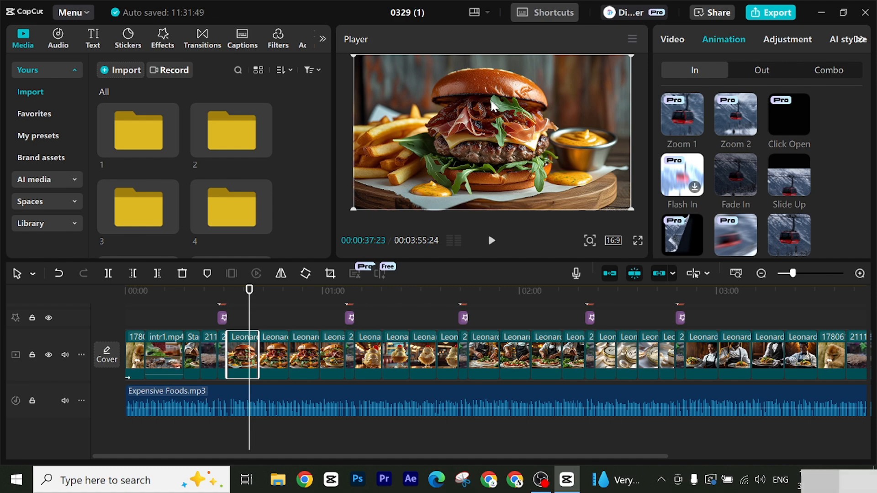
left_click(743, 73)
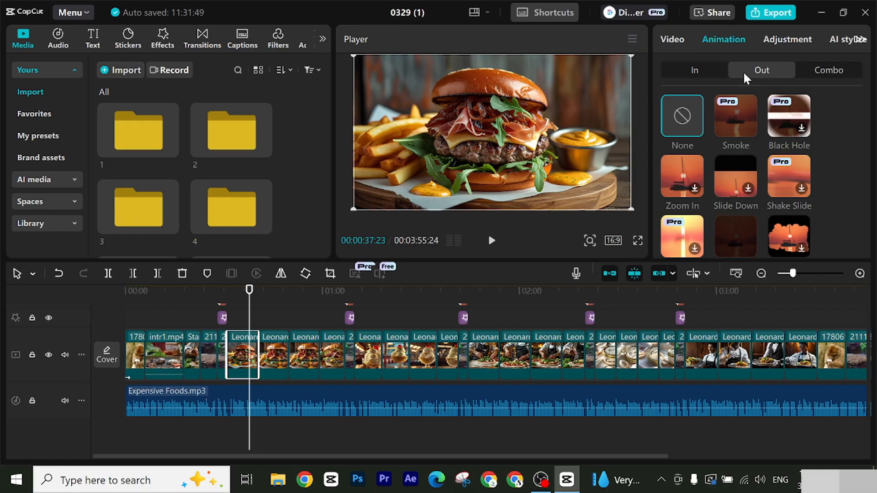
left_click(813, 66)
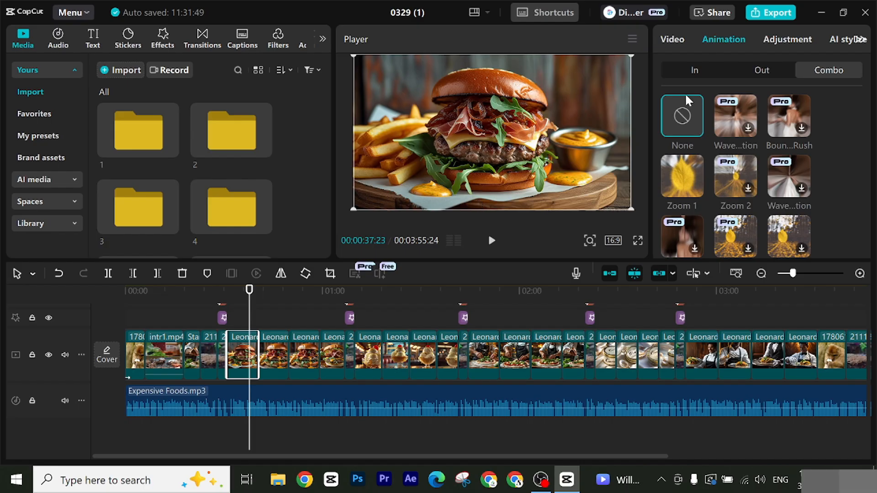
left_click(694, 75)
left_click(769, 74)
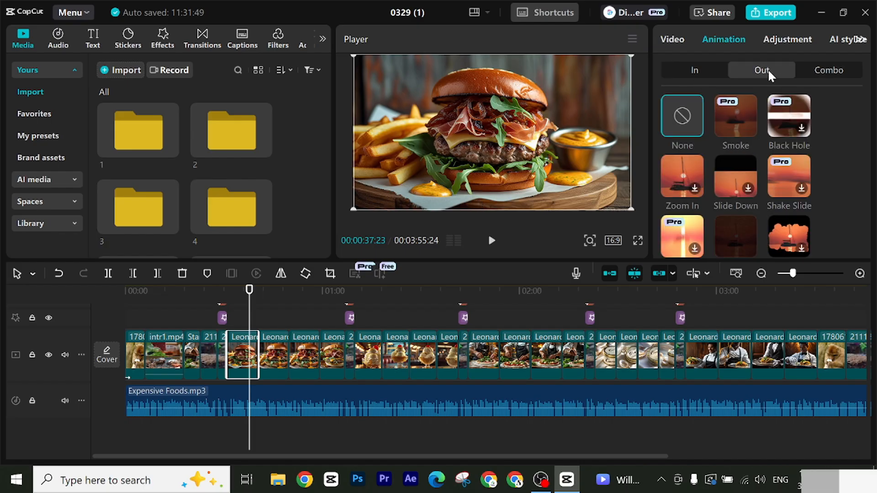
left_click(812, 70)
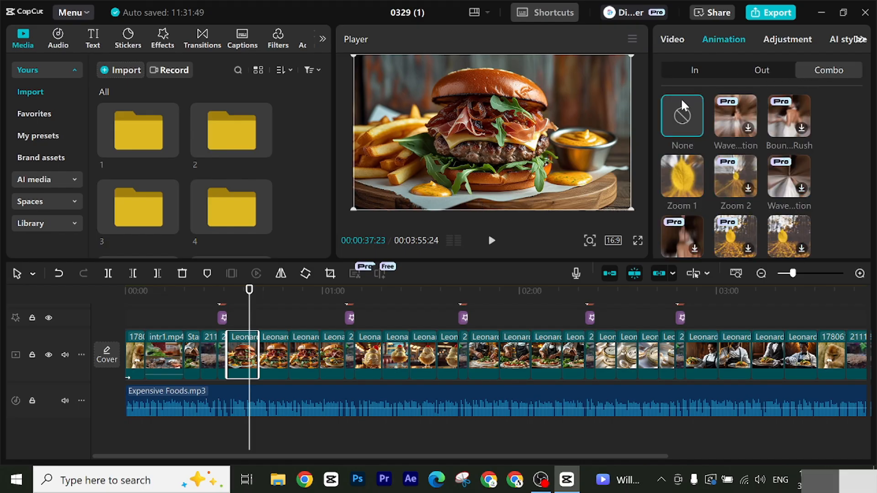
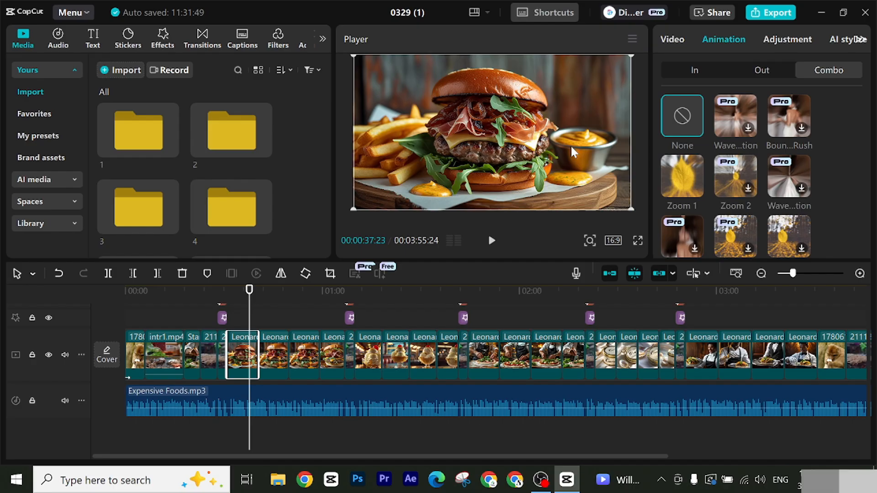
Step: Apply the Zoom 2 Combo animation to the first burger image and Bend-Zoom to the second one
left_click(727, 178)
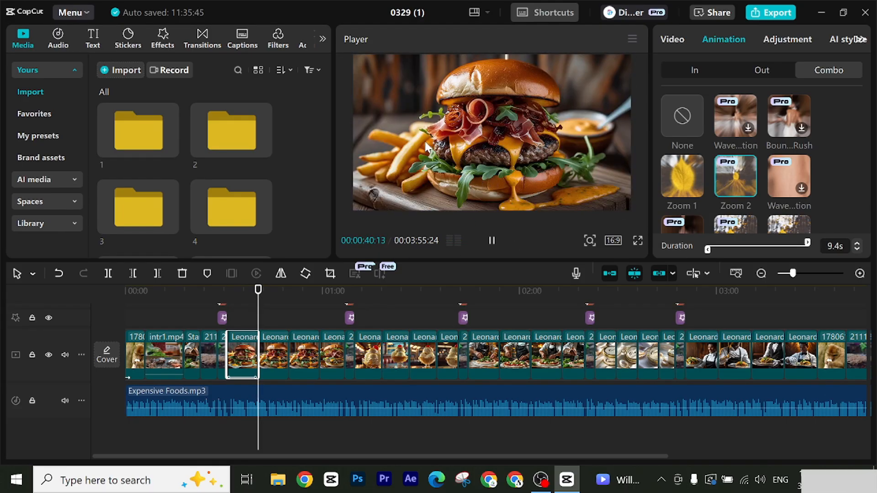
scroll(733, 172, "down", 3)
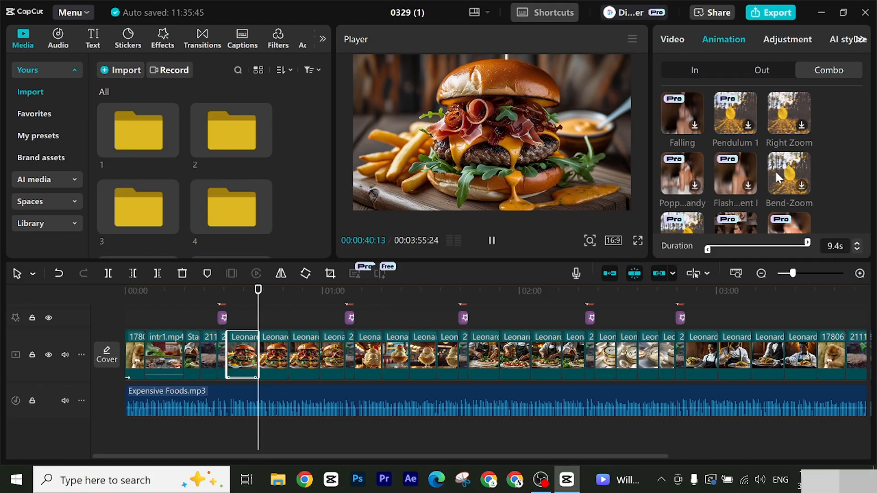
left_click(276, 360)
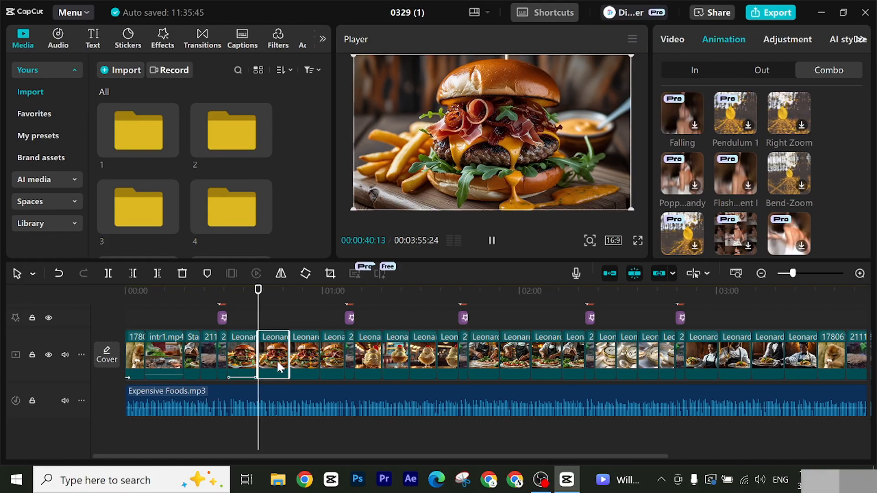
left_click(784, 178)
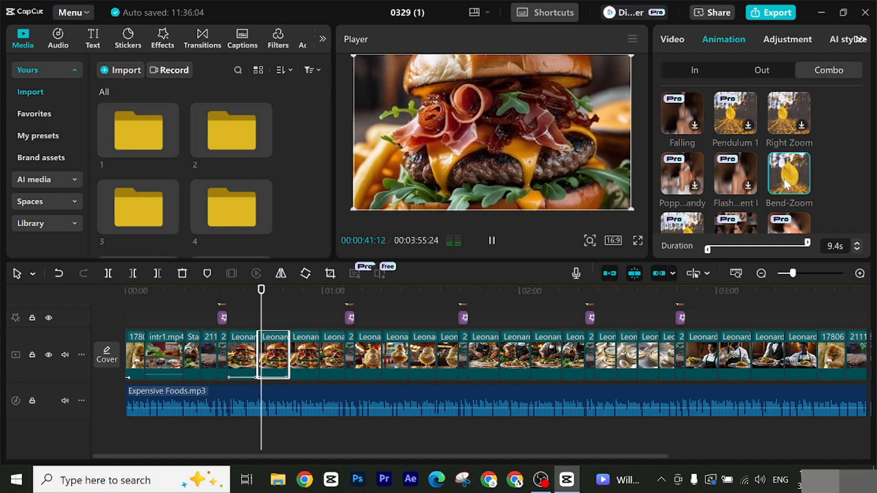
left_click(491, 241)
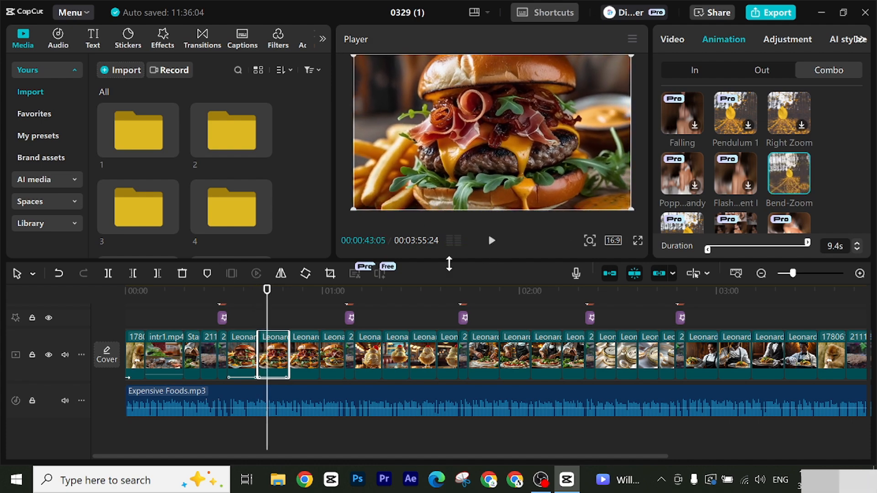
Step: Apply Combo animations such as Right Zoom and Bend-Zoom to the remaining burger, ice cream, plated dish and caviar images
left_click(305, 361)
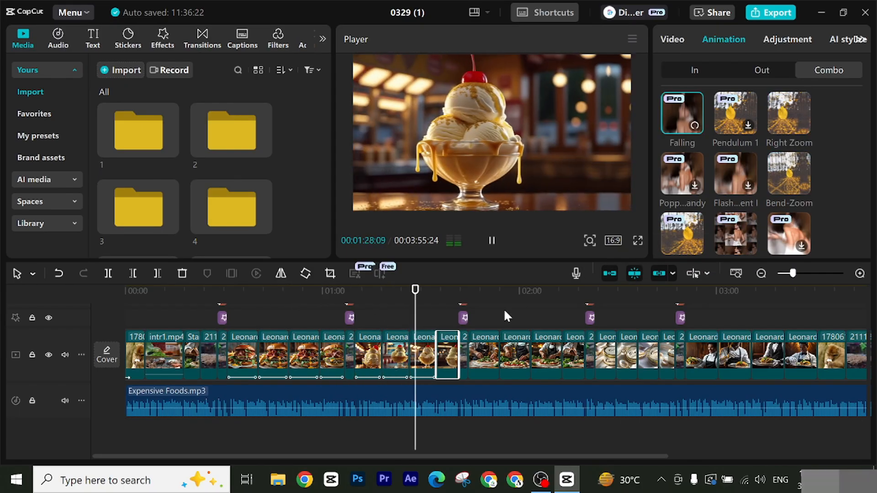
left_click(789, 113)
left_click(483, 357)
left_click(573, 356)
left_click(776, 179)
left_click(648, 356)
left_click(789, 174)
left_click(668, 357)
Step: Apply Combo animations such as Right Zoom and Bend-Zoom to the chef images and the clips following them
left_click(702, 356)
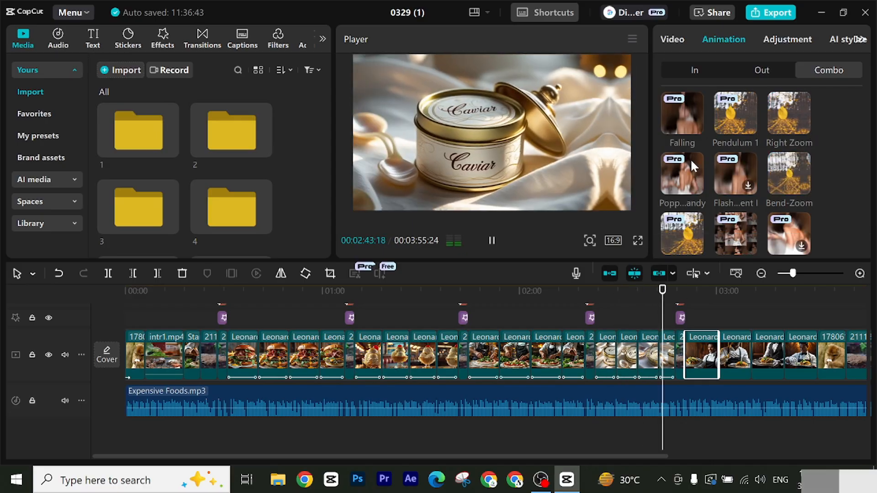
left_click(789, 114)
left_click(734, 357)
left_click(789, 115)
left_click(801, 356)
left_click(783, 118)
left_click(727, 352)
left_click(789, 173)
Step: Add the Glare II transition at the cut between the opening monkey clip and intr1.mp4
left_click(125, 290)
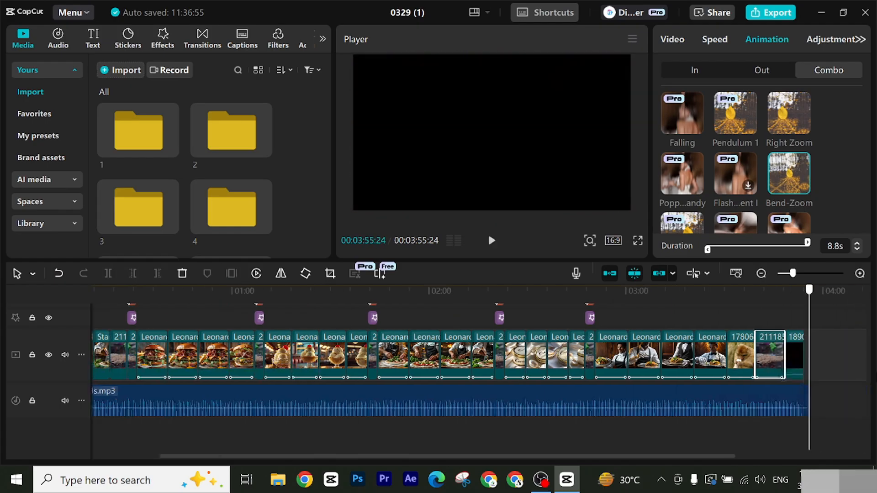
left_click_drag(809, 290, 1, 235)
left_click_drag(141, 288, 144, 306)
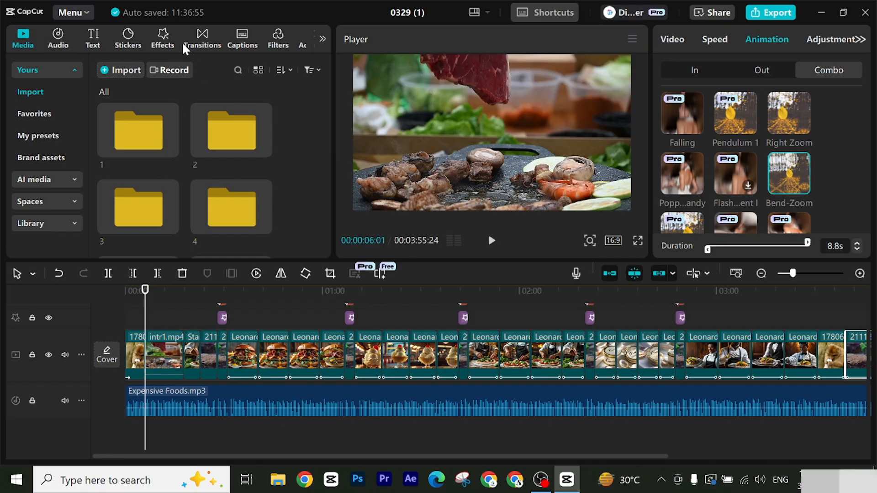
left_click(203, 38)
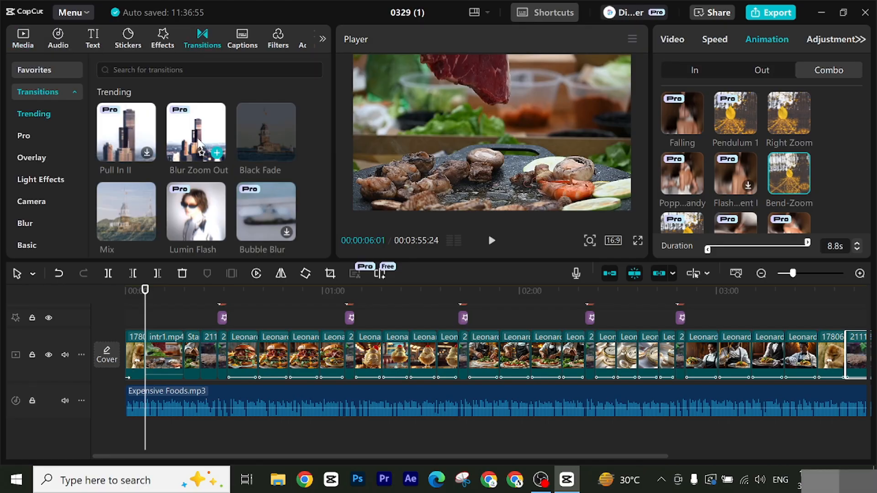
scroll(250, 157, "down", 1)
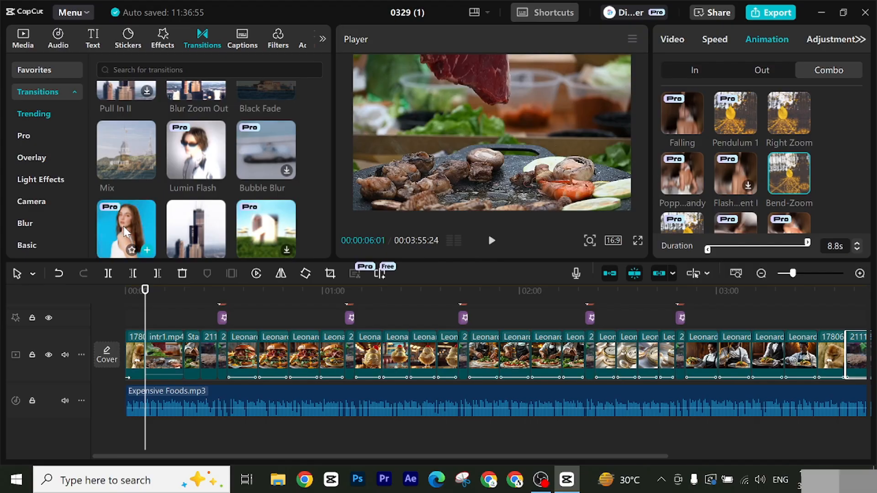
mouse_move(121, 235)
left_mouse_down()
mouse_move(138, 256)
mouse_move(148, 370)
left_mouse_up()
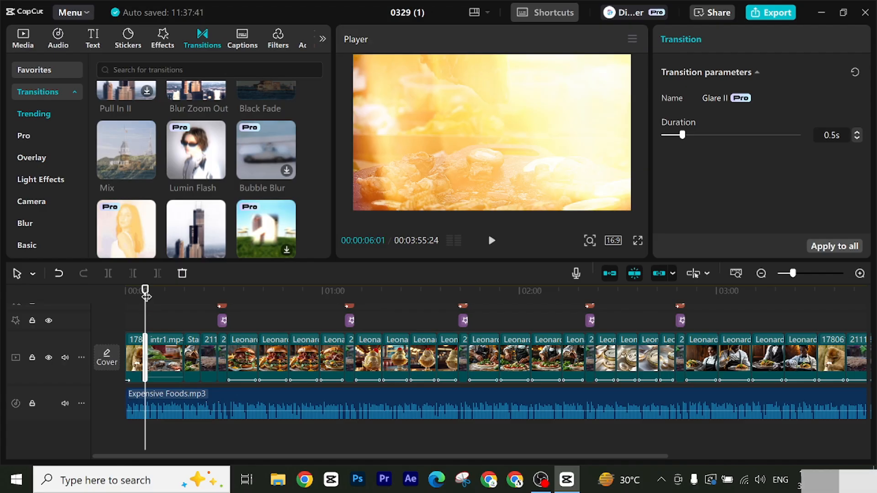
Step: Preview the Glare II transition between the monkey clip and intr1.mp4
mouse_move(138, 299)
left_mouse_down()
mouse_move(158, 304)
mouse_move(137, 299)
mouse_move(140, 292)
left_mouse_up()
left_click_drag(145, 287, 137, 289)
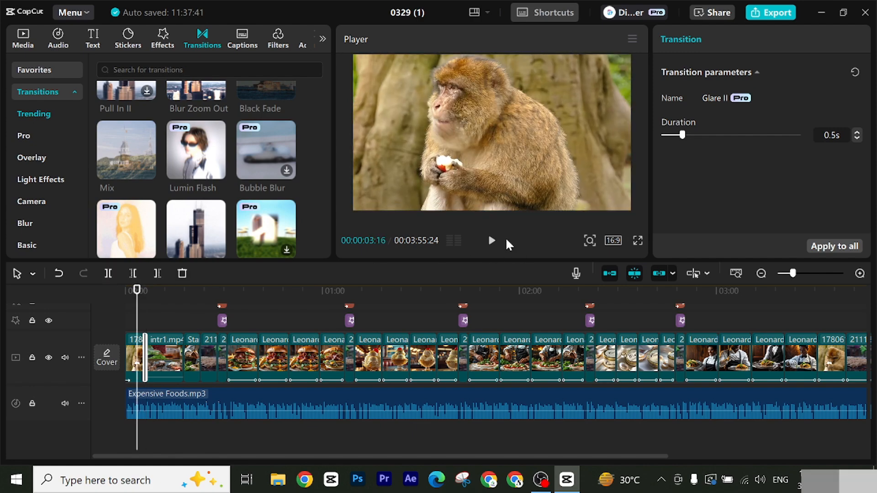
left_click(492, 241)
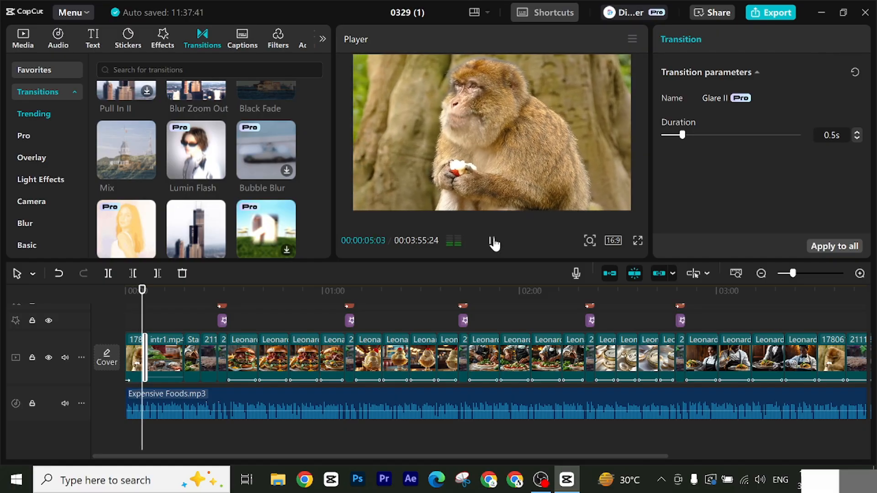
left_click(492, 241)
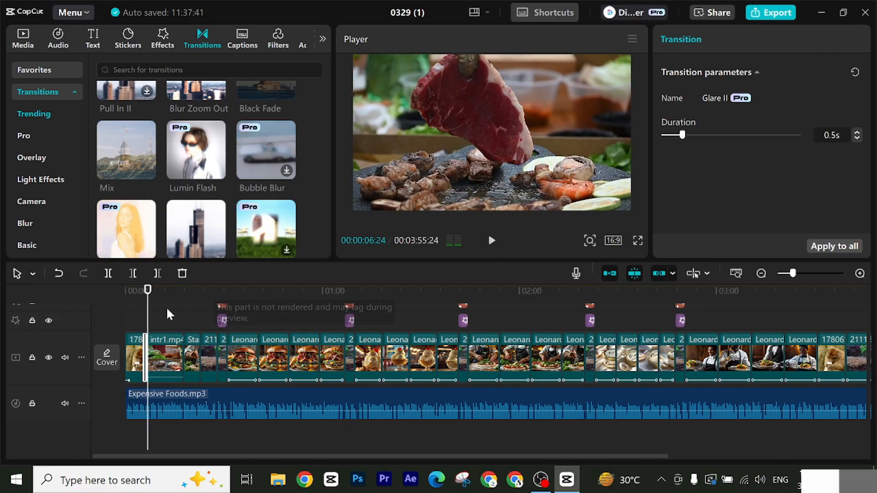
left_click(145, 300)
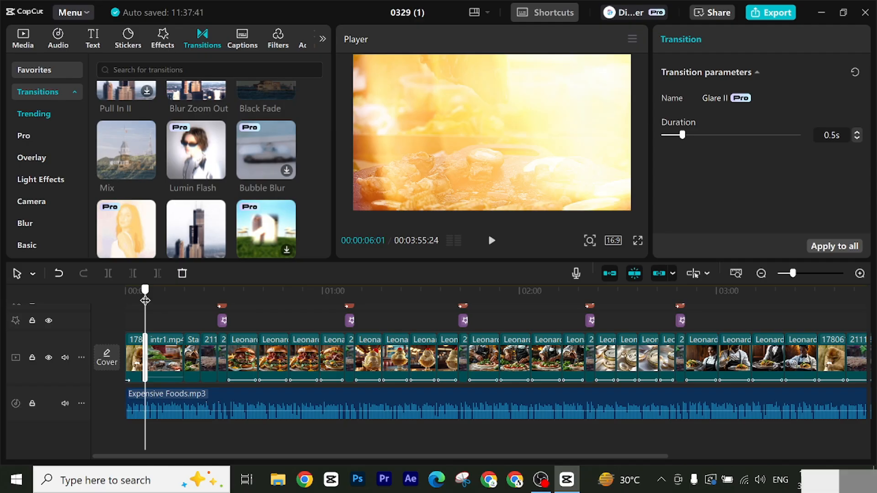
Step: Add the Pull in transition at the cut between intr1.mp4 and the pizza-making clip
left_click_drag(145, 301, 177, 303)
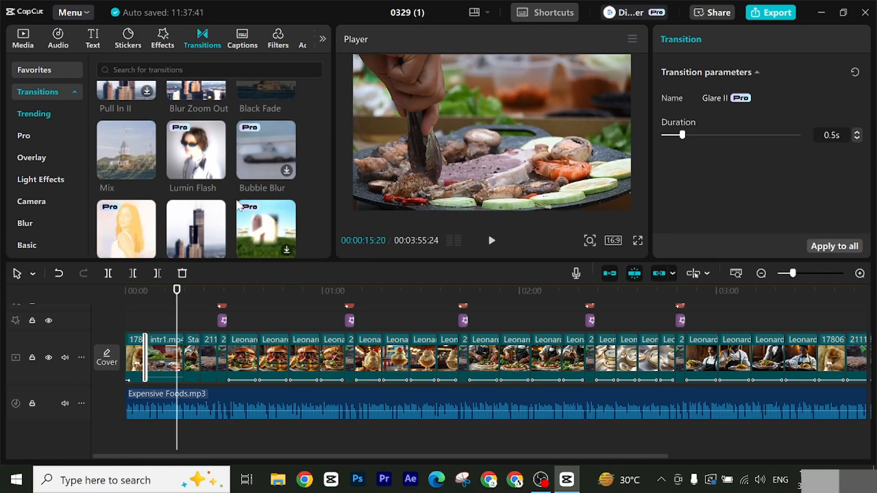
scroll(237, 205, "down", 2)
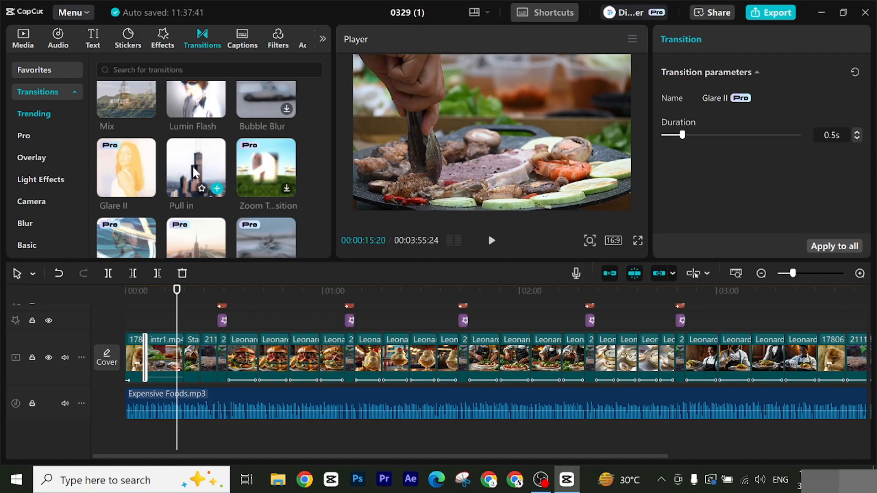
mouse_move(196, 173)
left_mouse_down()
mouse_move(205, 351)
mouse_move(185, 364)
mouse_move(194, 364)
left_mouse_up()
Step: Browse the trending transitions and add Pull in between the pizza-making clip and the 211185 clip
left_click_drag(793, 273, 799, 275)
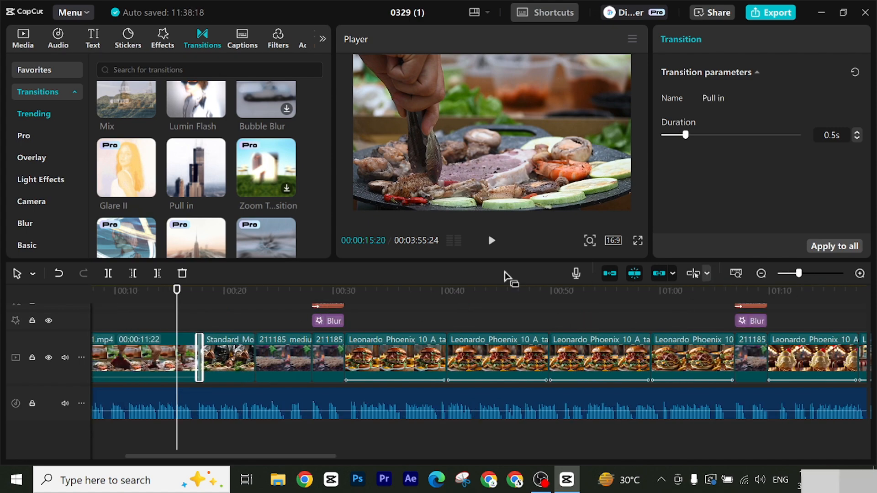
mouse_move(178, 291)
left_mouse_down()
mouse_move(199, 301)
mouse_move(251, 299)
left_mouse_up()
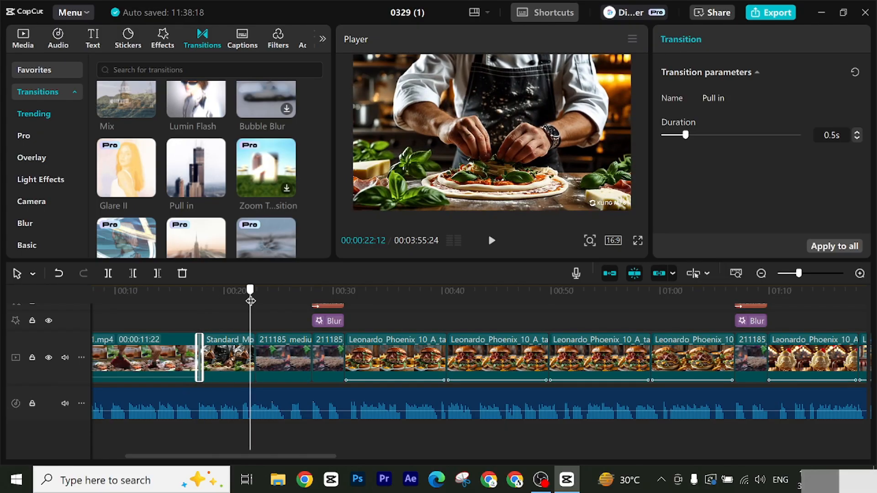
scroll(213, 202, "down", 3)
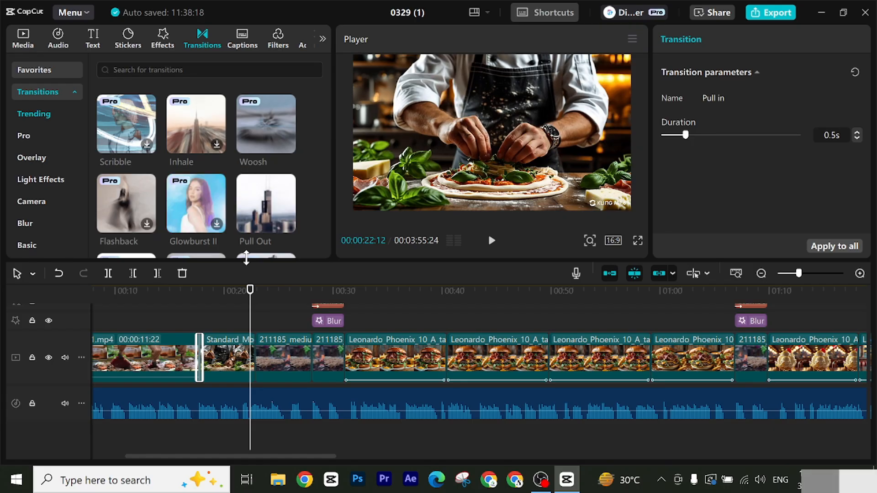
scroll(153, 199, "down", 1)
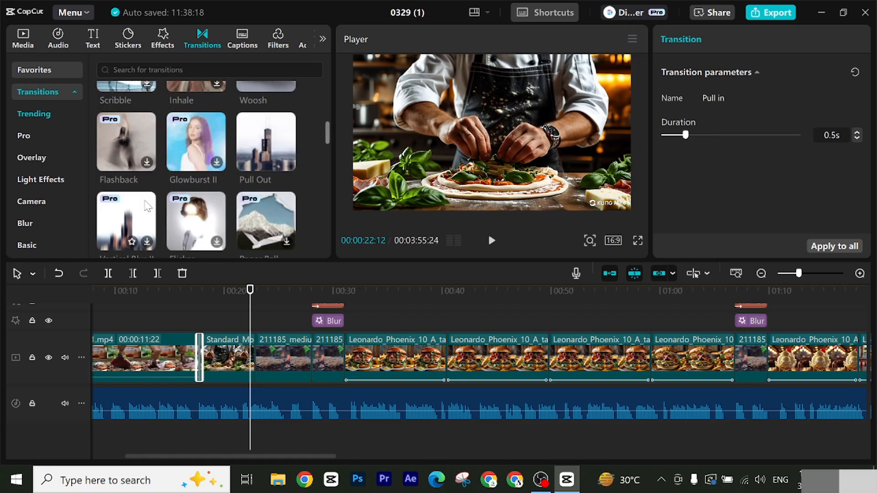
scroll(264, 218, "down", 3)
scroll(264, 218, "up", 2)
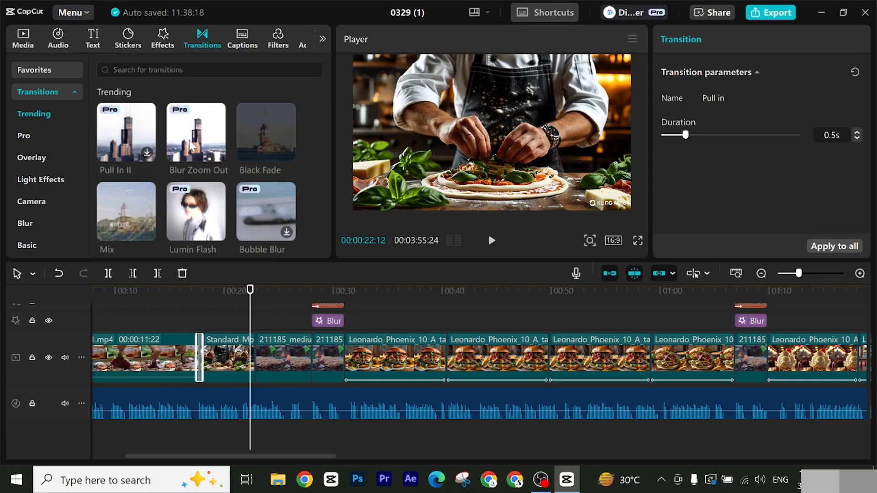
scroll(105, 192, "down", 1)
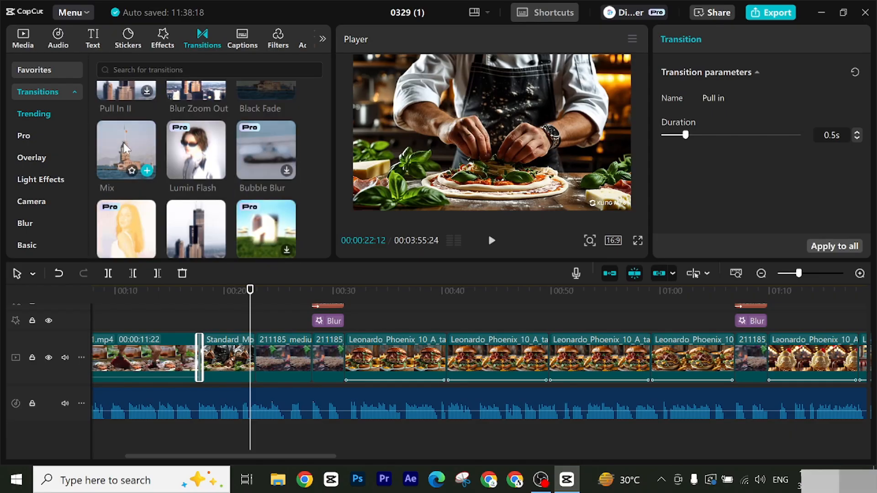
scroll(199, 171, "down", 2)
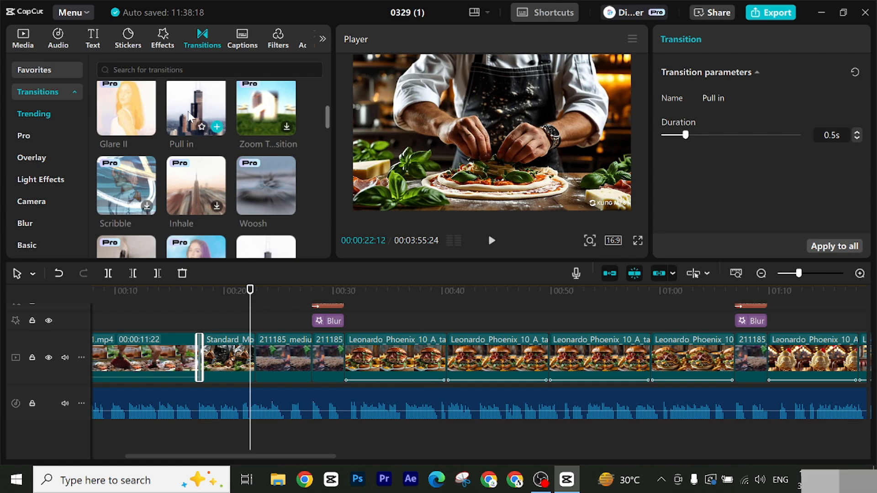
left_click_drag(194, 122, 260, 349)
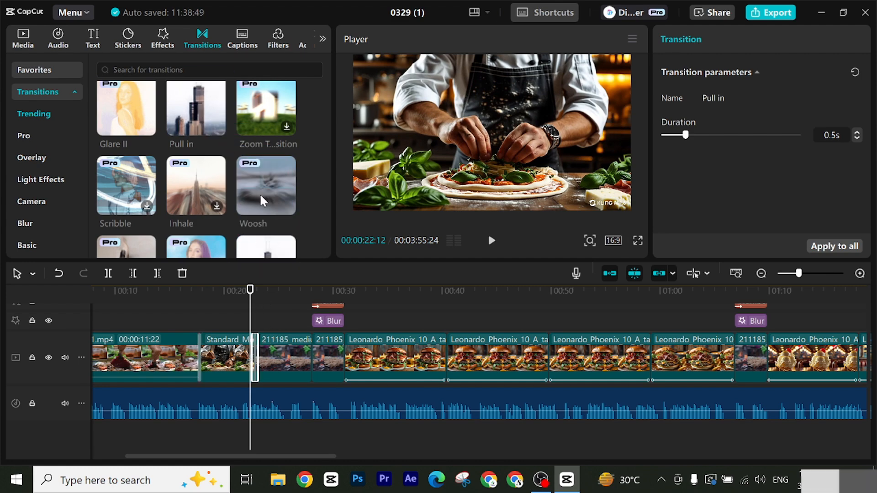
Step: Add transitions from the trending collection at the cuts between the burger images after the first numbered title
scroll(265, 201, "down", 2)
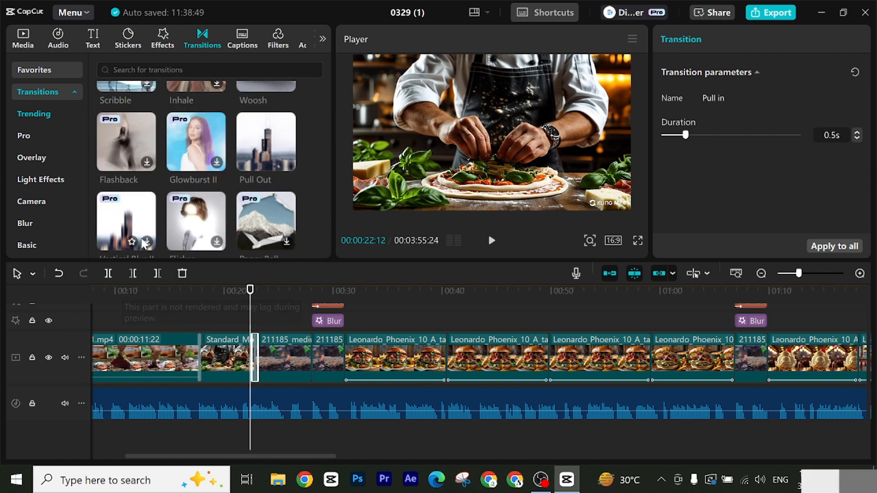
left_click_drag(249, 294, 387, 354)
scroll(220, 192, "down", 3)
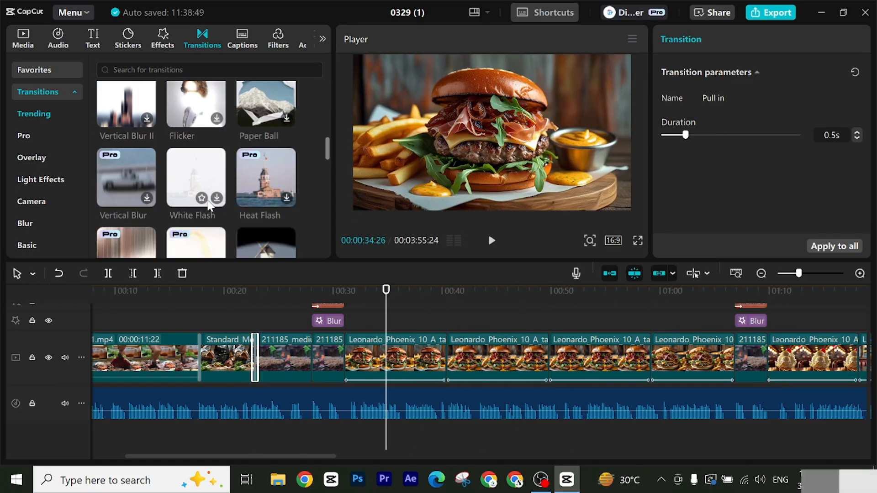
left_click_drag(191, 181, 474, 298)
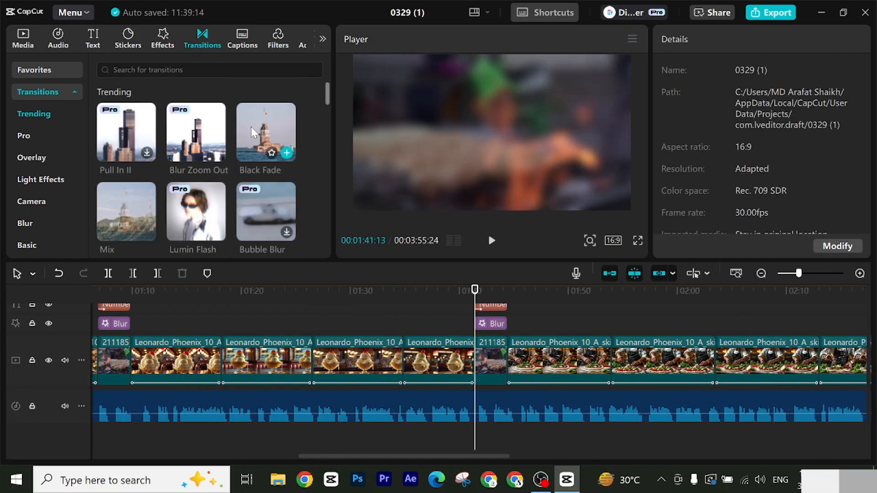
left_click_drag(639, 274, 147, 305)
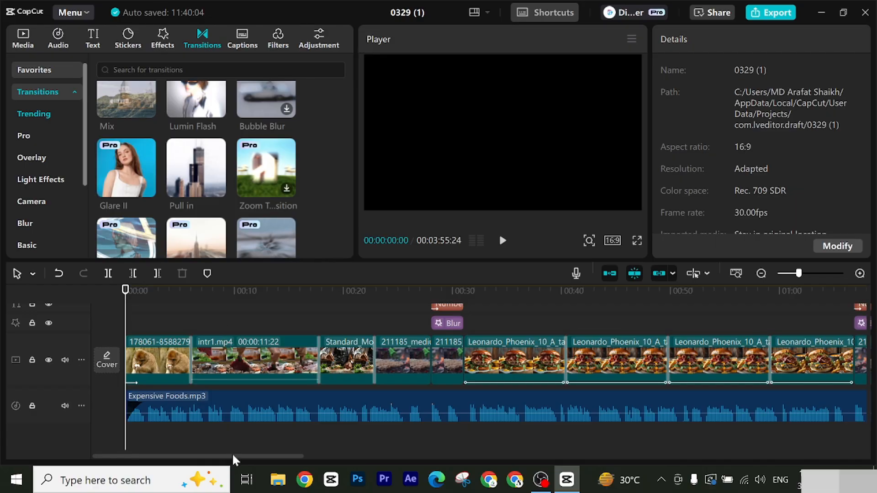
Step: Generate auto captions for the video with English as the spoken language, leaving bilingual captions and filler-word identification off
scroll(277, 378, "up", 2)
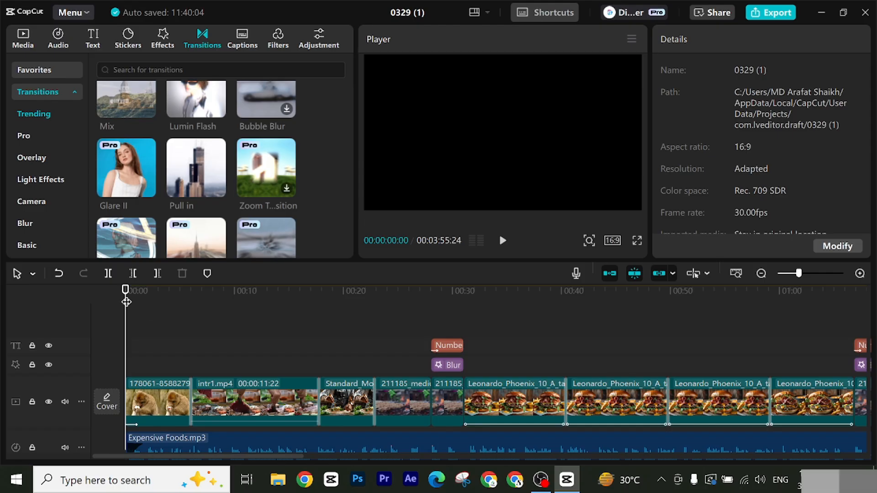
mouse_move(127, 302)
left_mouse_down()
mouse_move(280, 312)
mouse_move(129, 317)
left_mouse_up()
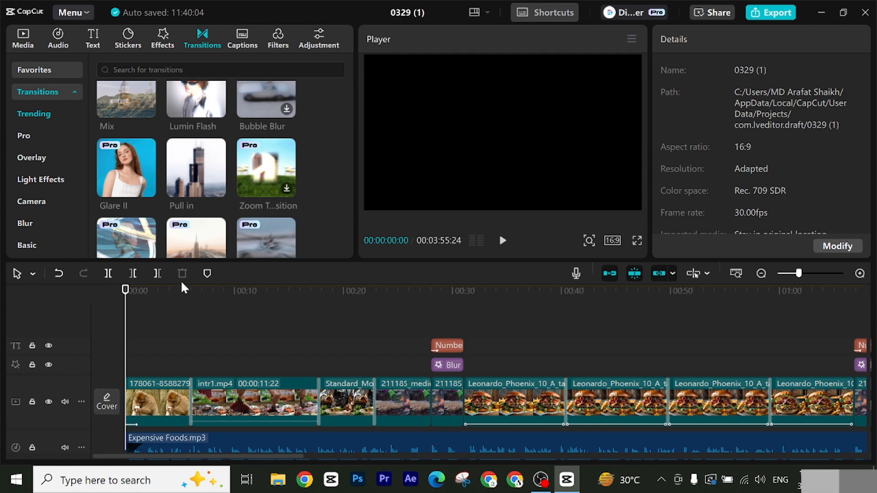
left_click_drag(119, 290, 155, 302)
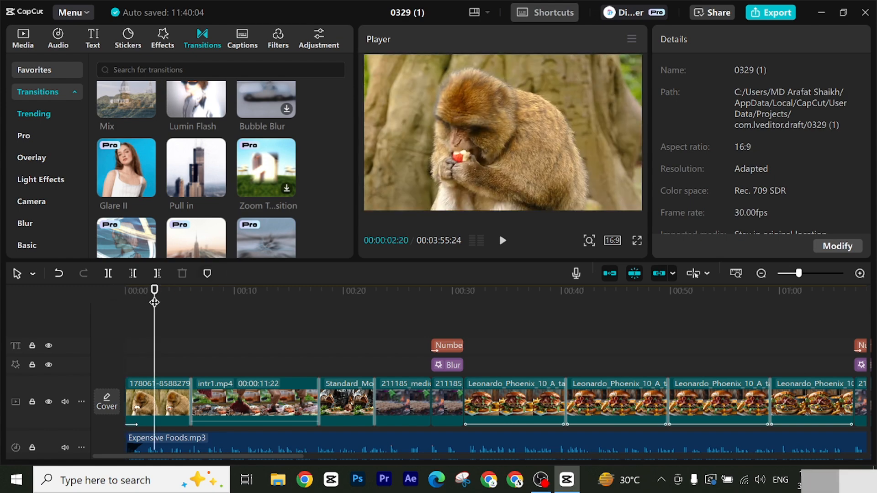
left_click(94, 40)
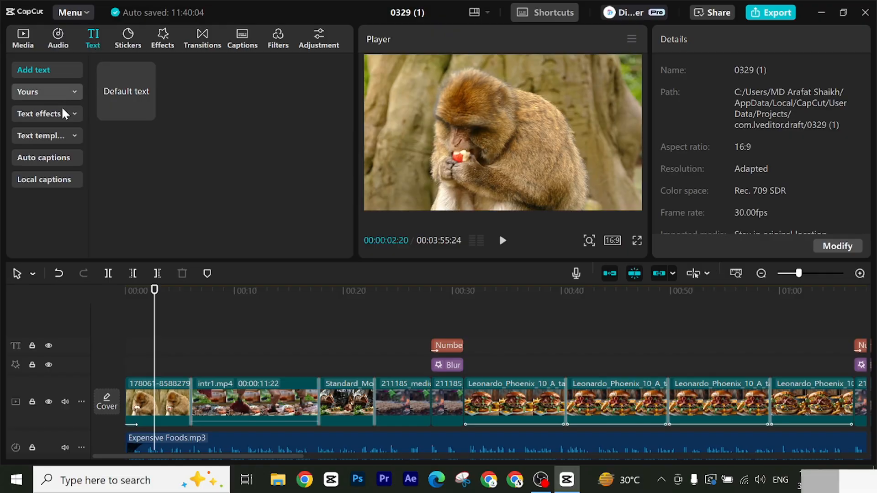
left_click(44, 160)
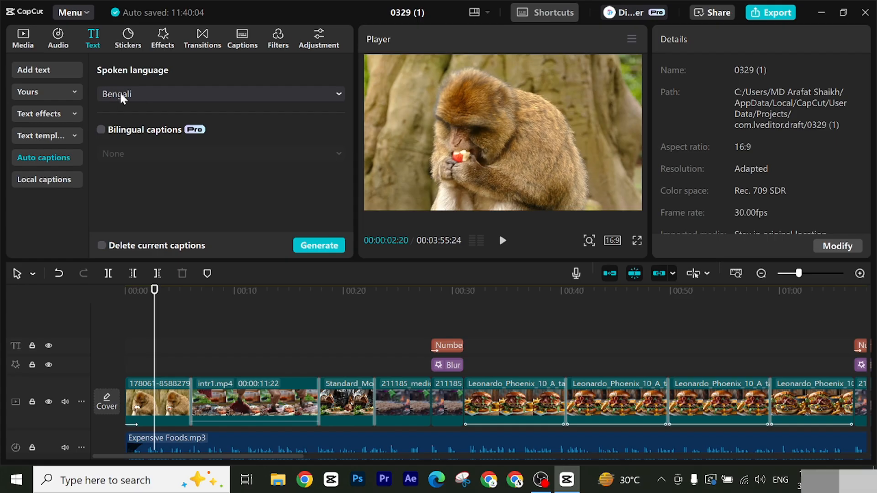
left_click(166, 96)
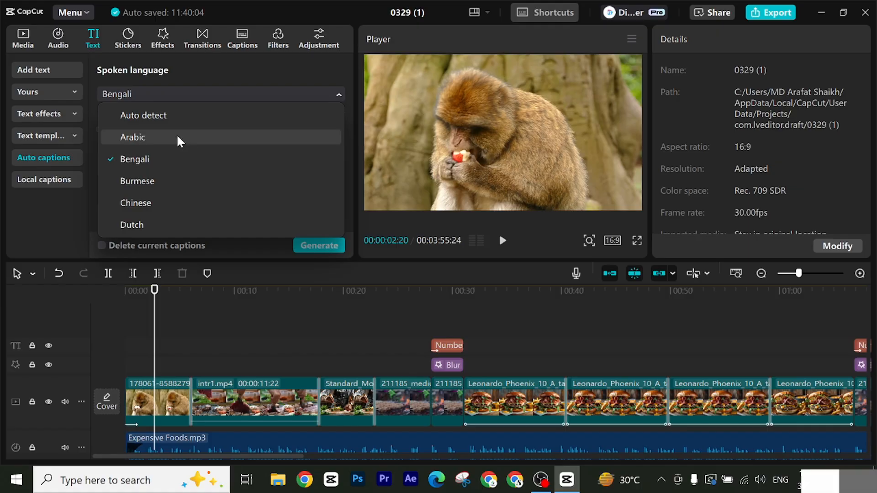
scroll(158, 164, "down", 2)
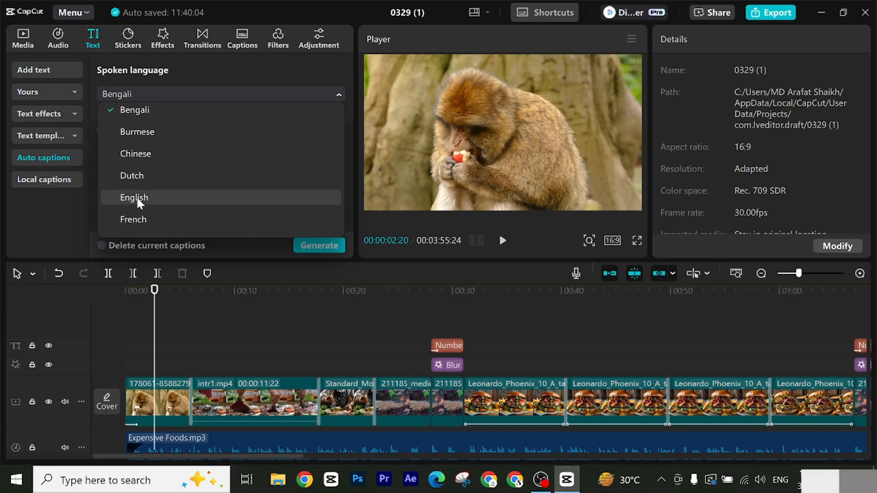
left_click(136, 197)
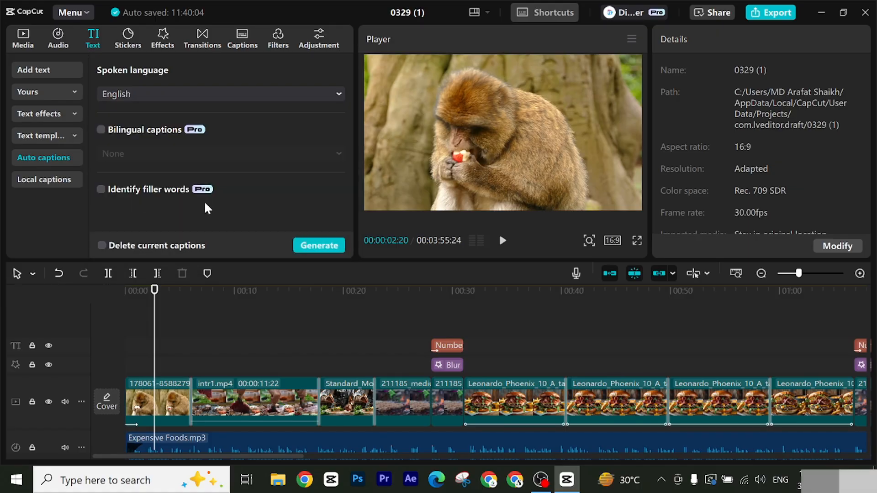
left_click(318, 247)
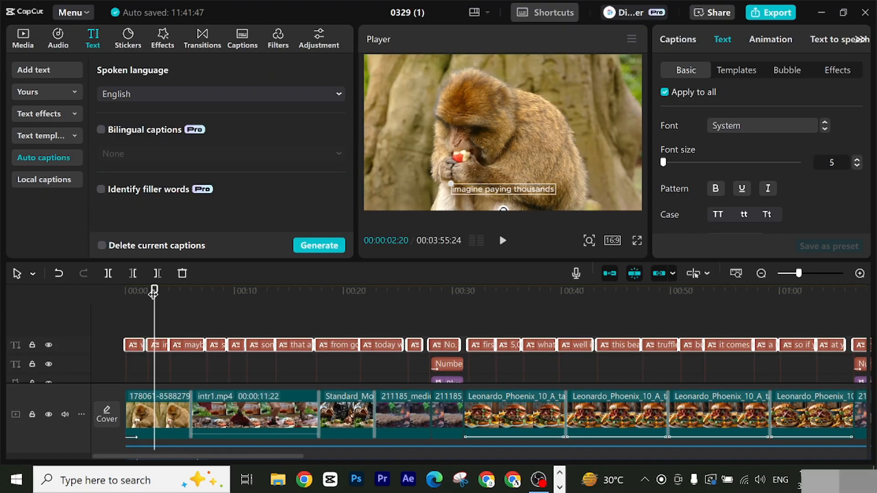
Step: Browse the text templates and apply the bold uppercase "THE QUICK" style with yellow glow to all the generated captions
left_click(275, 311)
left_click_drag(516, 316, 670, 328)
left_click_drag(600, 319, 259, 342)
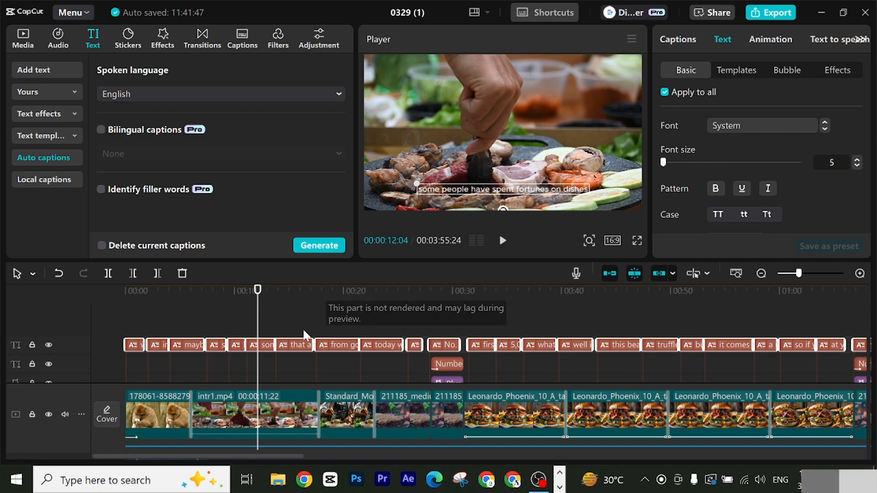
left_click(737, 71)
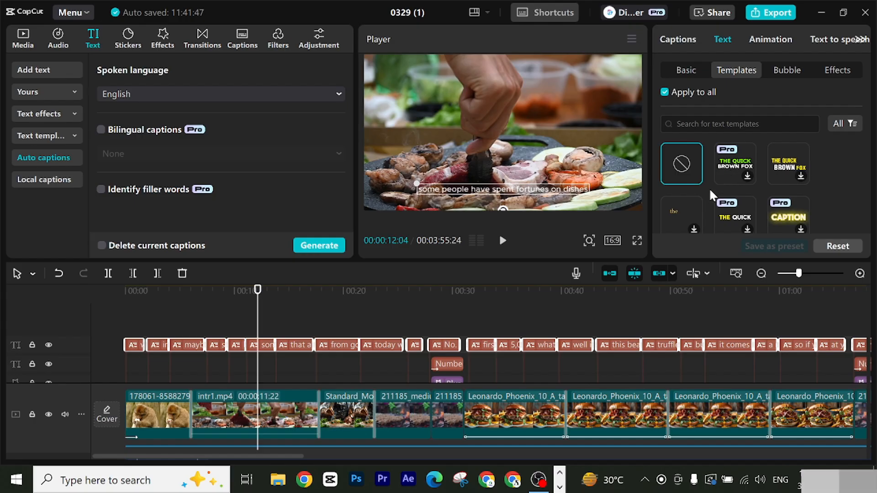
scroll(755, 183, "down", 1)
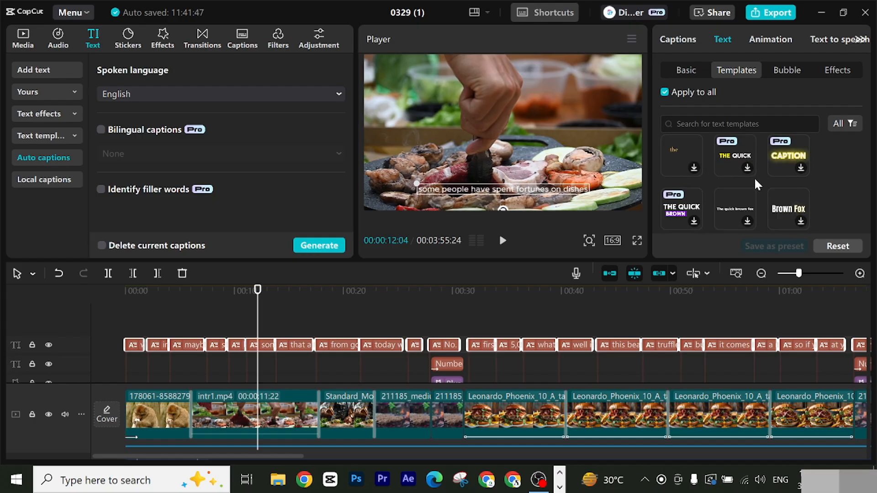
scroll(761, 174, "down", 2)
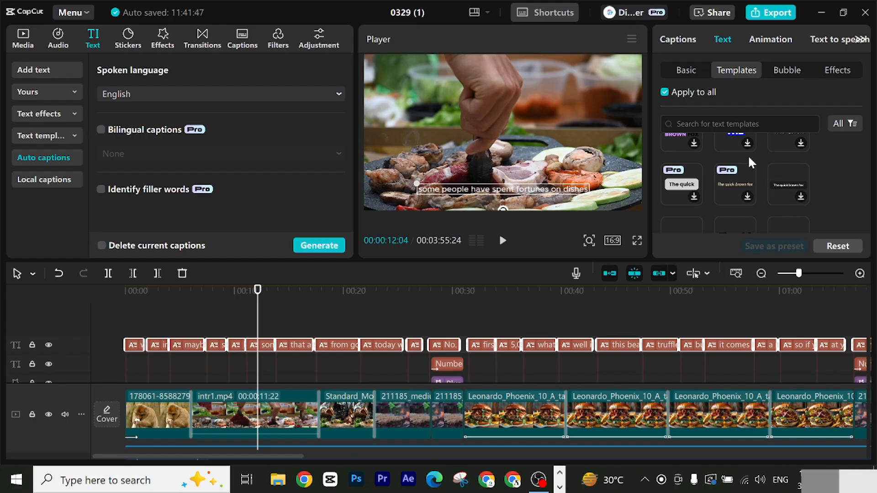
scroll(749, 157, "down", 1)
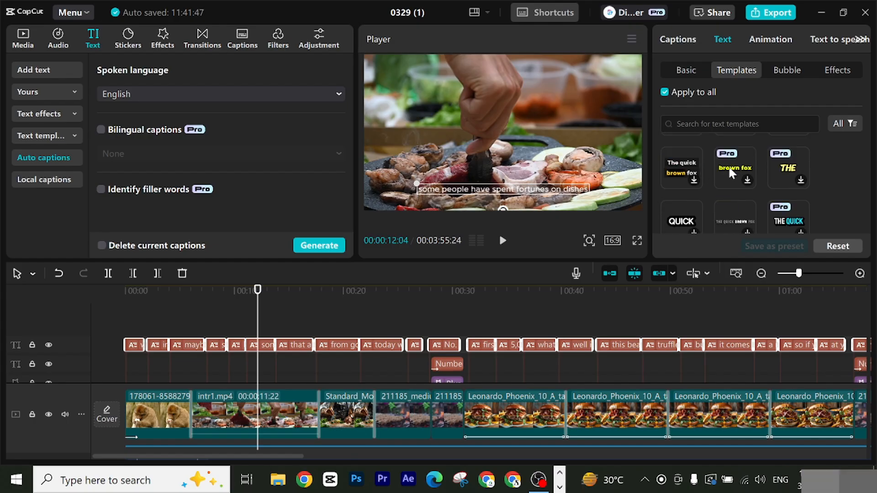
scroll(738, 182, "down", 5)
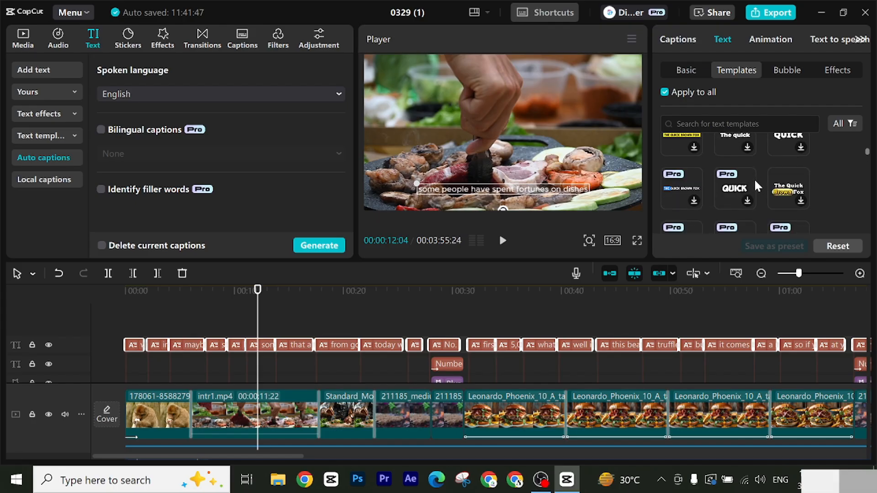
scroll(755, 179, "down", 1)
scroll(717, 180, "down", 2)
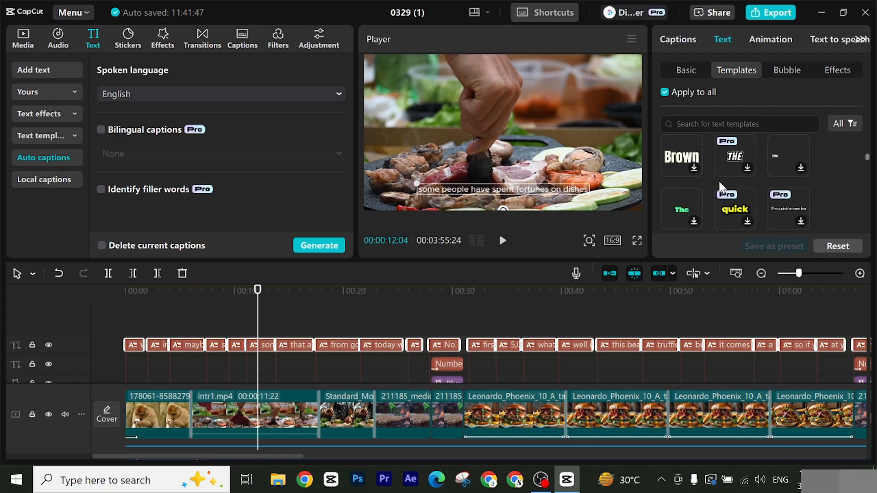
scroll(747, 154, "down", 2)
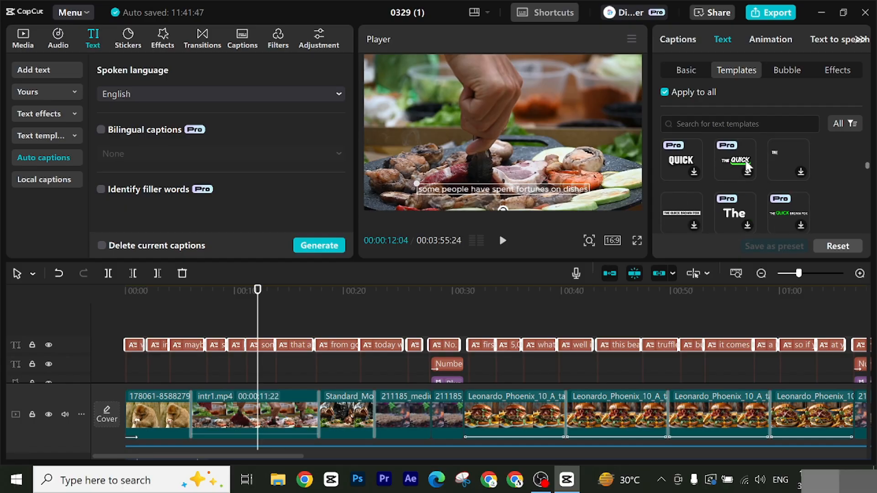
scroll(747, 160, "down", 2)
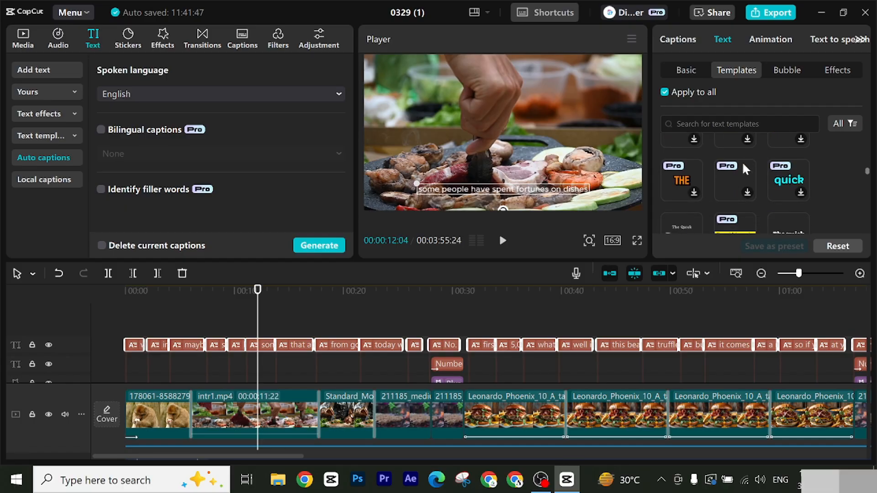
left_click(732, 143)
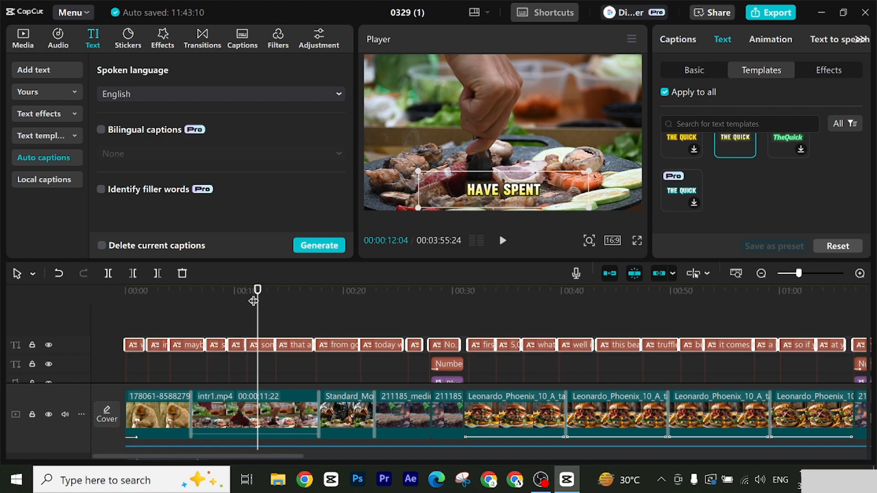
Step: Play back the styled captions from the start of the video and scrub ahead towards the first numbered title
left_click_drag(253, 301, 117, 295)
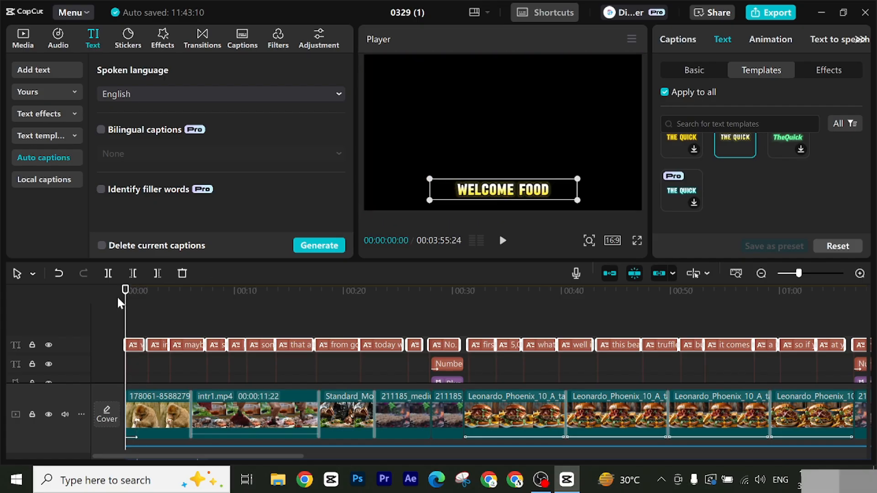
left_click(502, 240)
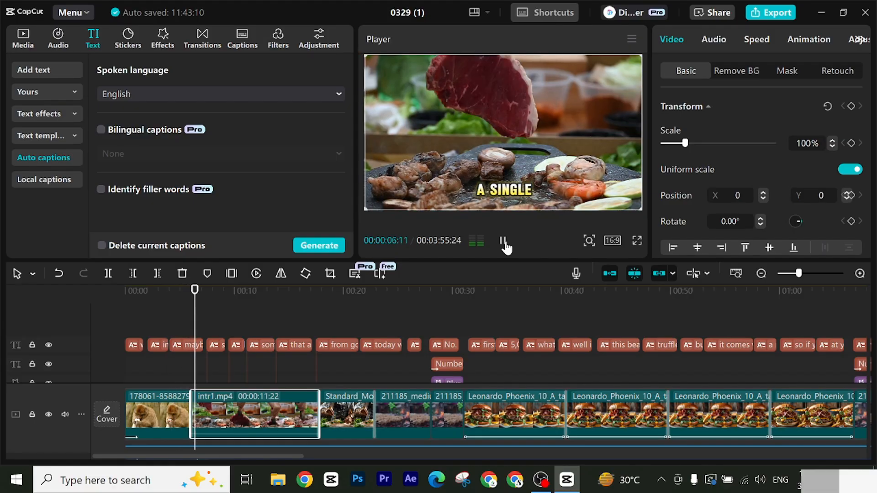
left_click(510, 244)
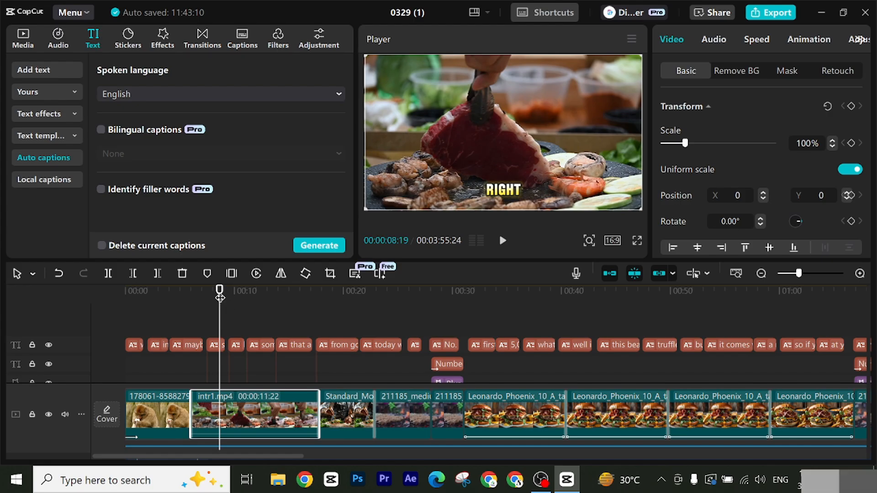
left_click_drag(221, 293, 312, 316)
left_click_drag(397, 319, 427, 323)
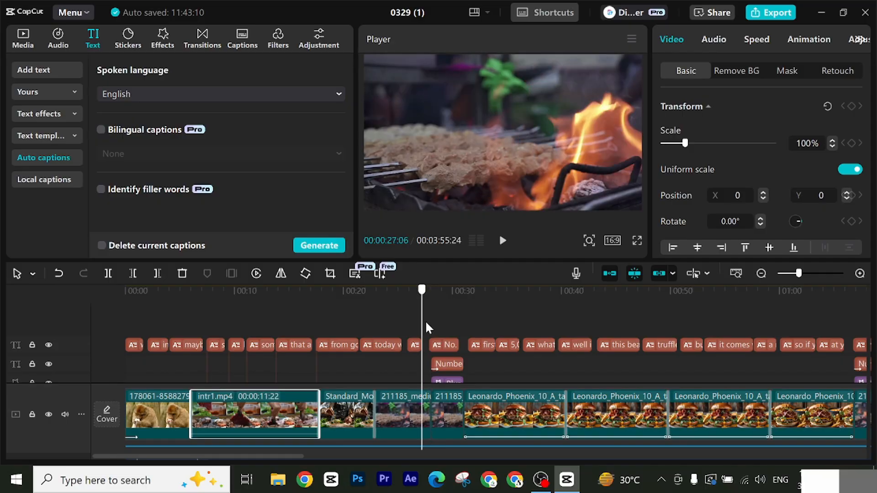
Step: Turn off applying changes to all captions and delete the "No. 1 the floor burger" caption over the first numbered title
left_click(427, 323)
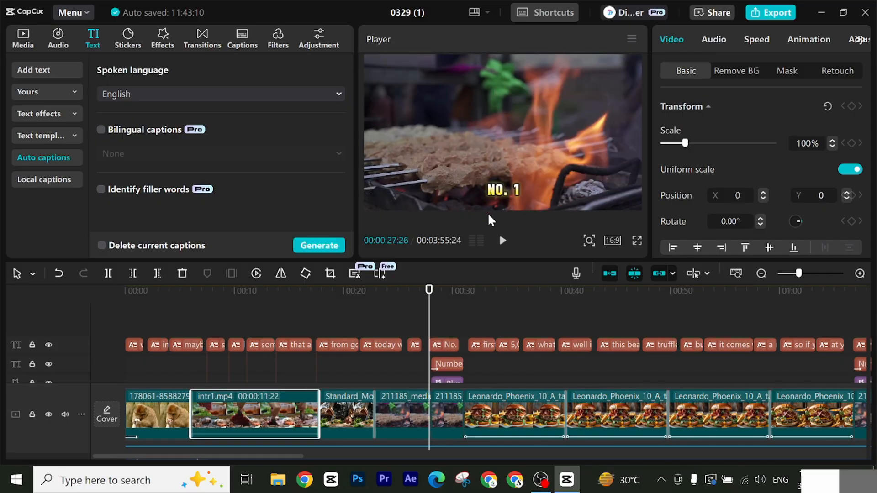
left_click(444, 347)
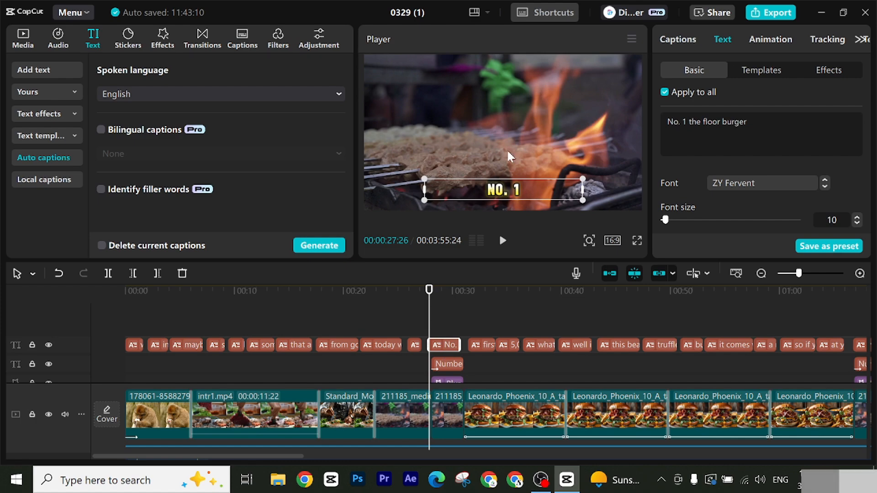
left_click(664, 92)
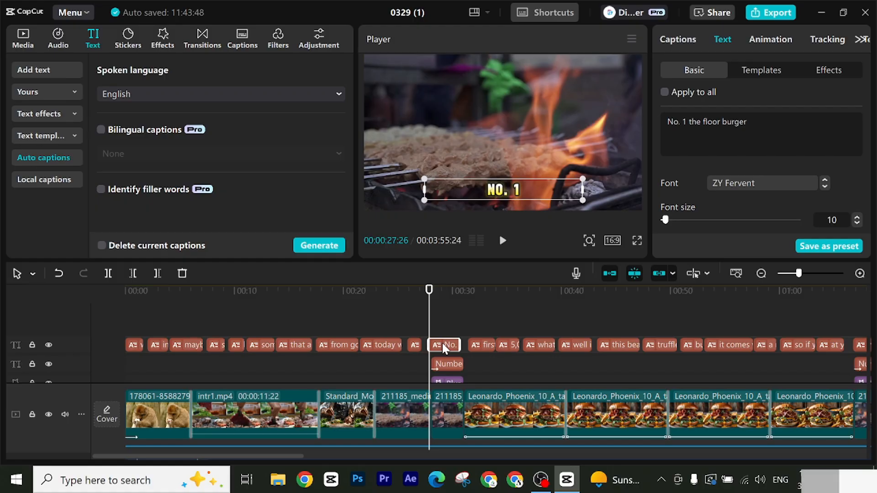
key("Delete")
Step: Delete the "No. 2 the golden opulence Sunday" caption that overlaps the second numbered title
left_click(432, 291)
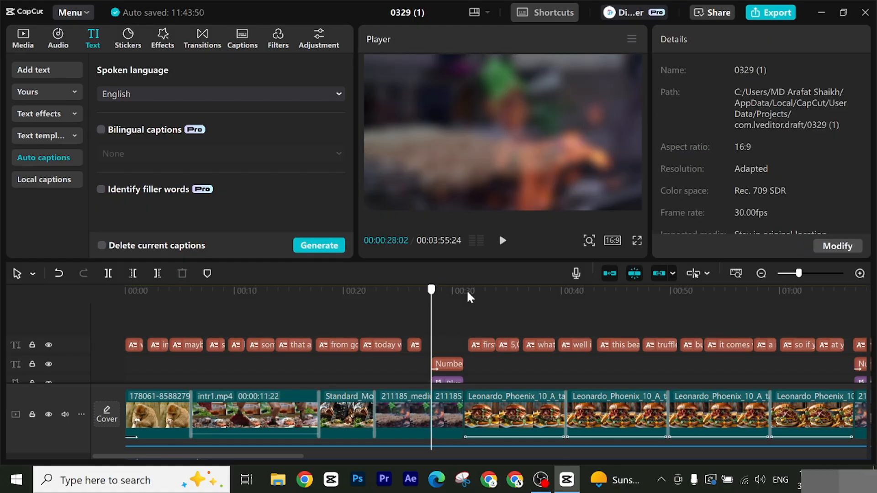
left_click_drag(467, 290, 855, 289)
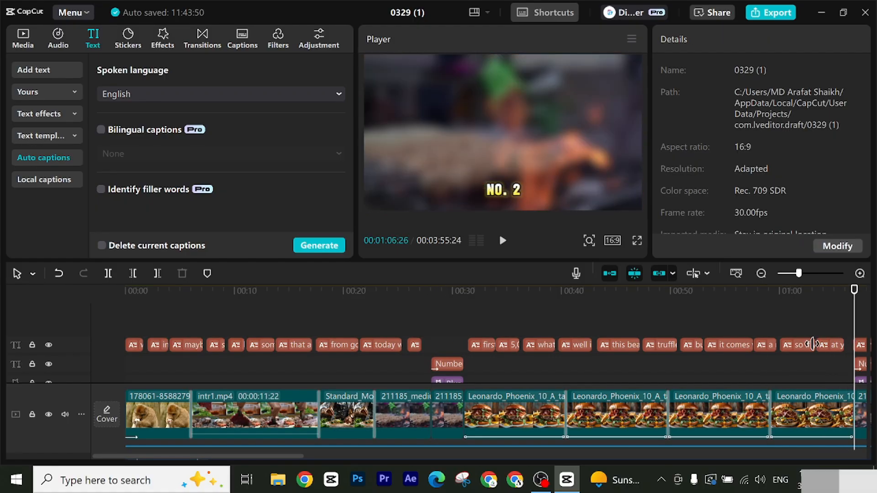
left_click_drag(196, 456, 286, 459)
left_click(537, 347)
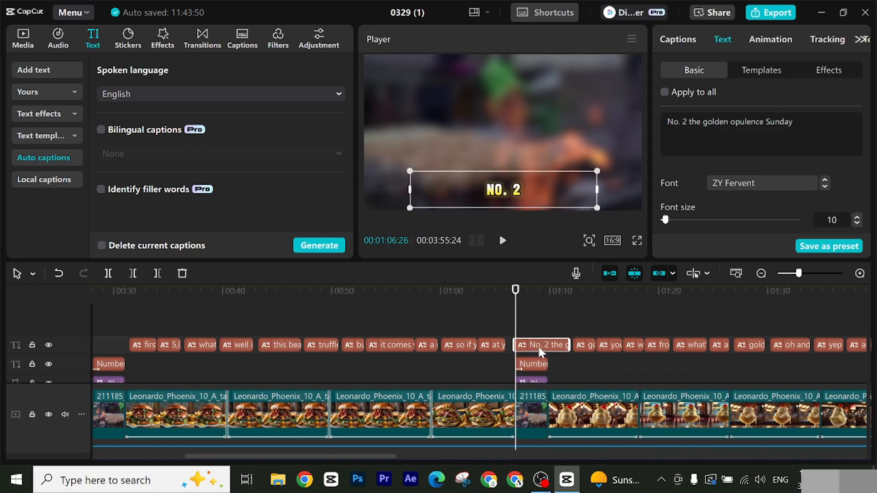
key("Delete")
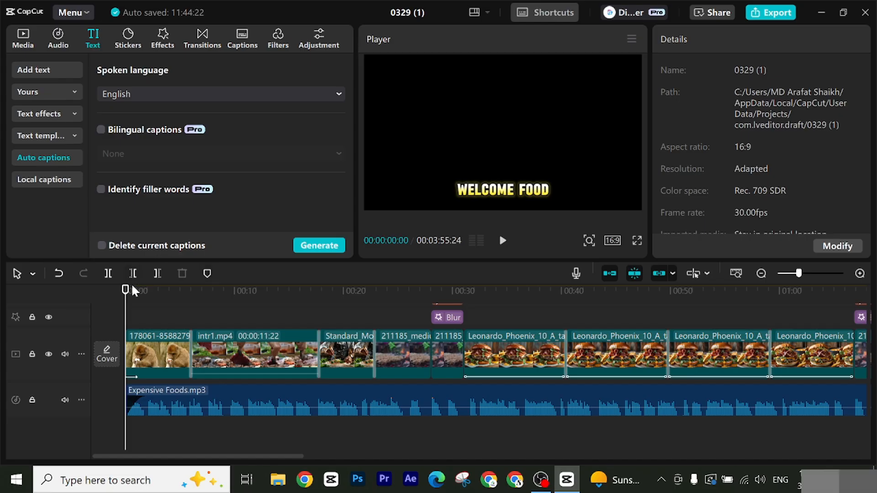
Step: Add unlock-me-amapiano-music-149058.mp3 from the Background Music folder beneath the narration, starting at the beginning of the timeline
left_click(144, 292)
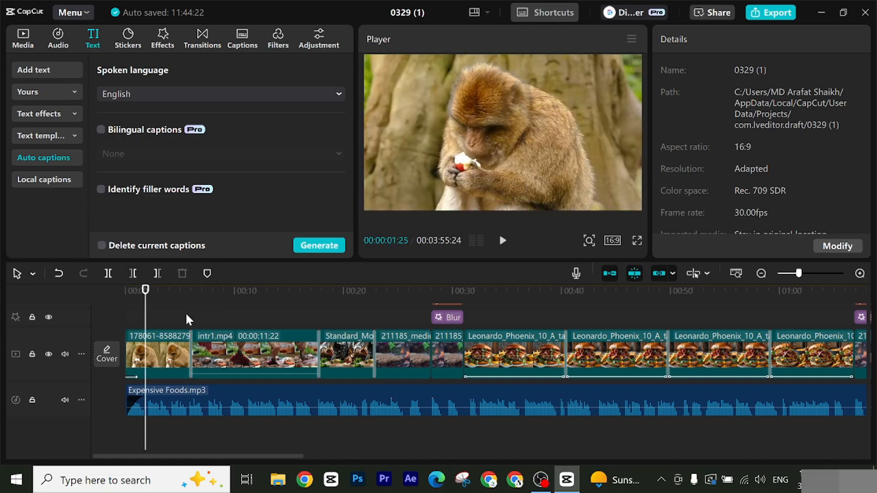
left_click(23, 37)
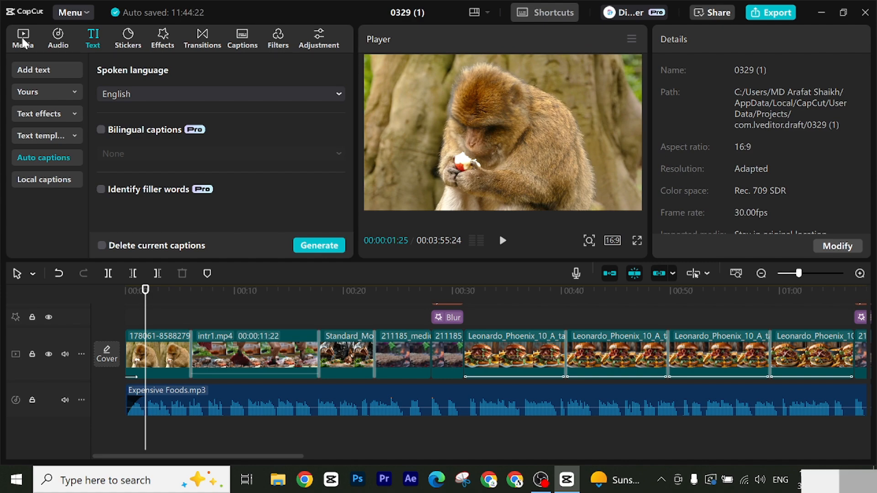
scroll(234, 166, "down", 2)
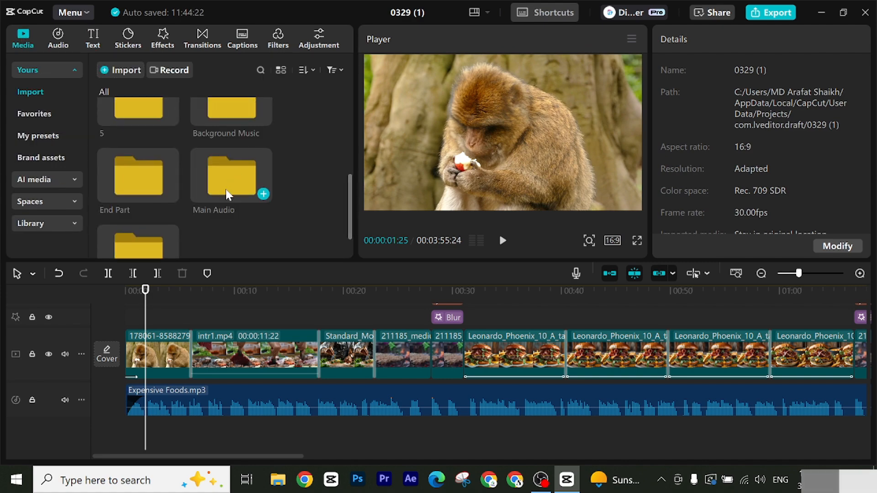
scroll(225, 185, "up", 1)
double_click(225, 180)
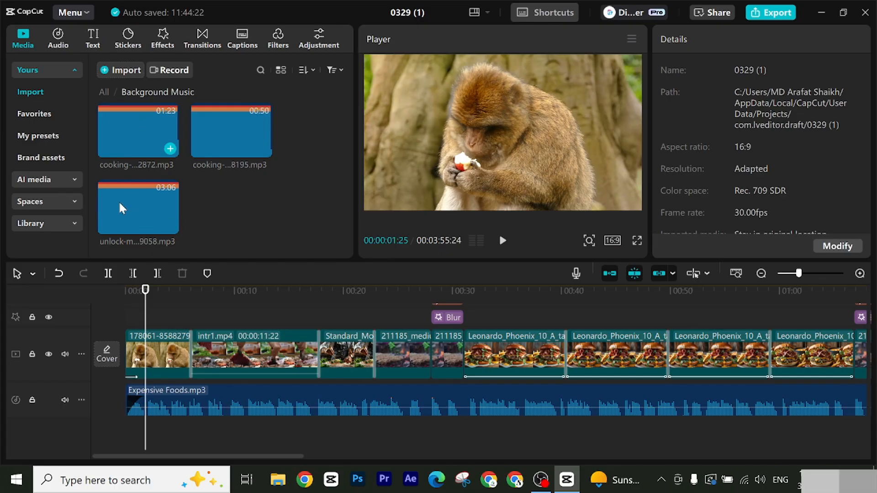
left_click_drag(128, 204, 110, 443)
scroll(406, 404, "down", 1)
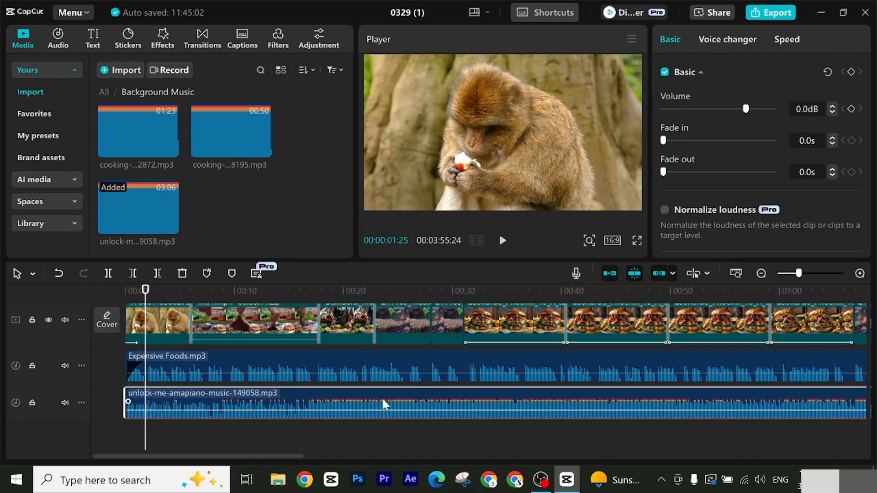
Step: Raise the narration's volume to 10.6 dB and lower the background music to -13.6 dB, checking the balance from the video's start
left_click_drag(145, 292, 106, 294)
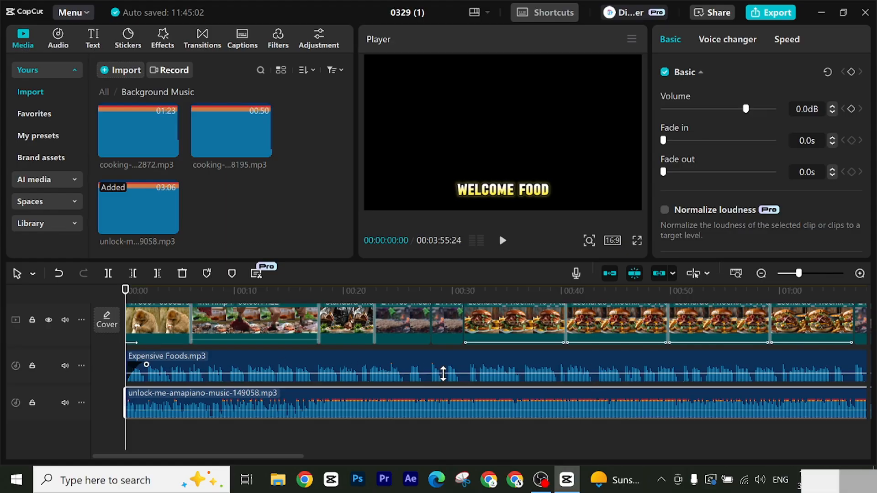
left_click_drag(443, 373, 444, 369)
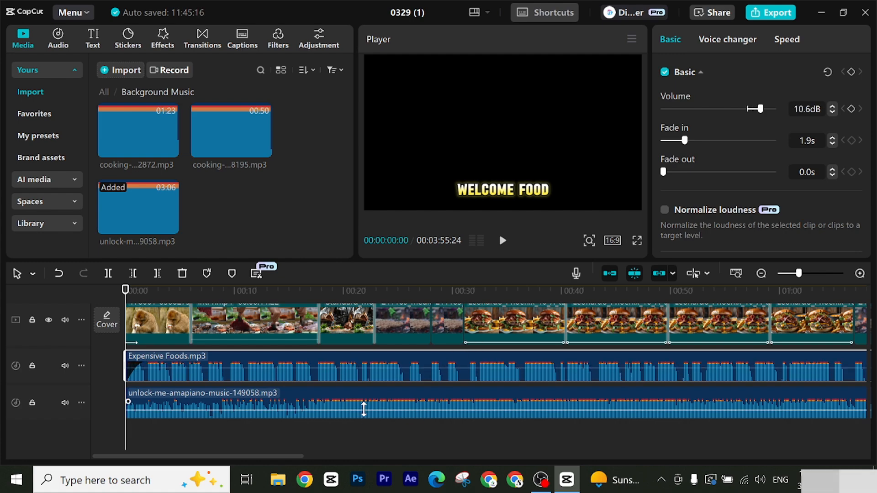
left_click_drag(363, 408, 360, 415)
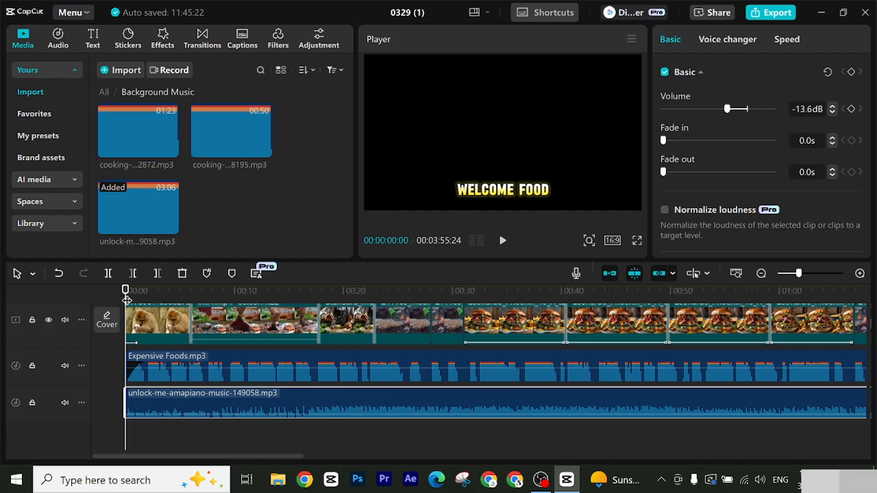
left_click(502, 240)
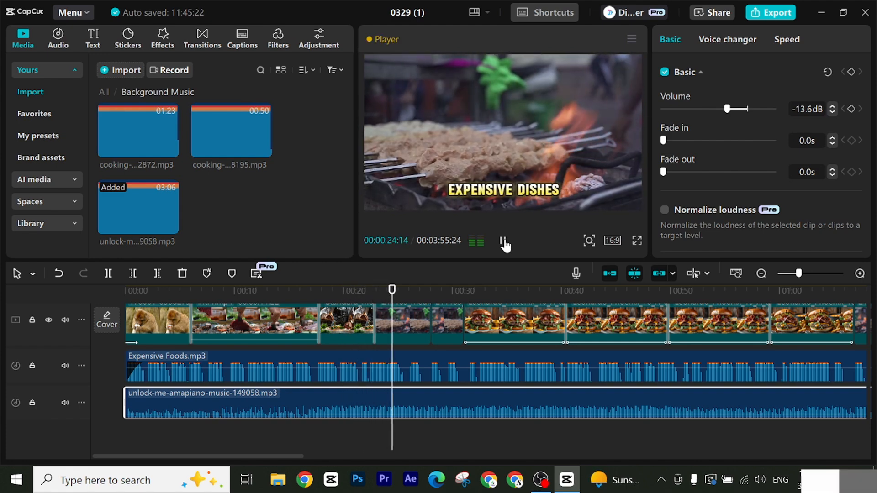
left_click(503, 242)
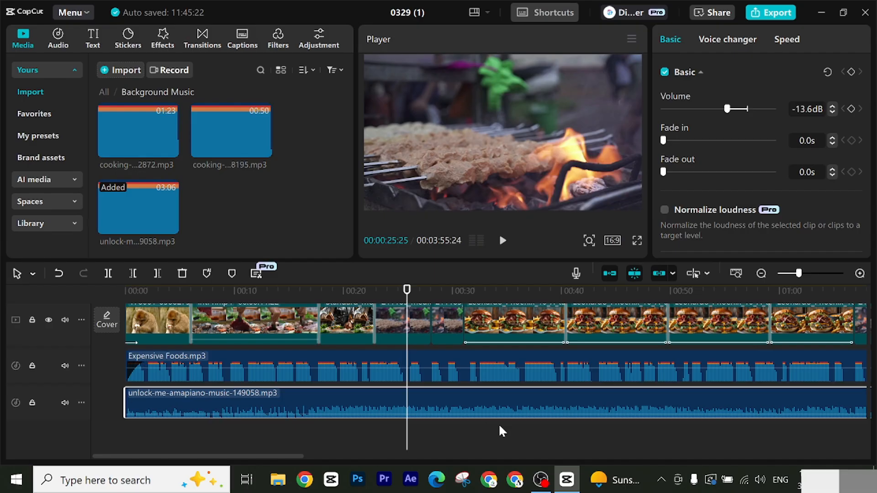
Step: Split the background music at 00:00:16:26 and again at 00:00:52:27
left_click_drag(404, 289, 309, 315)
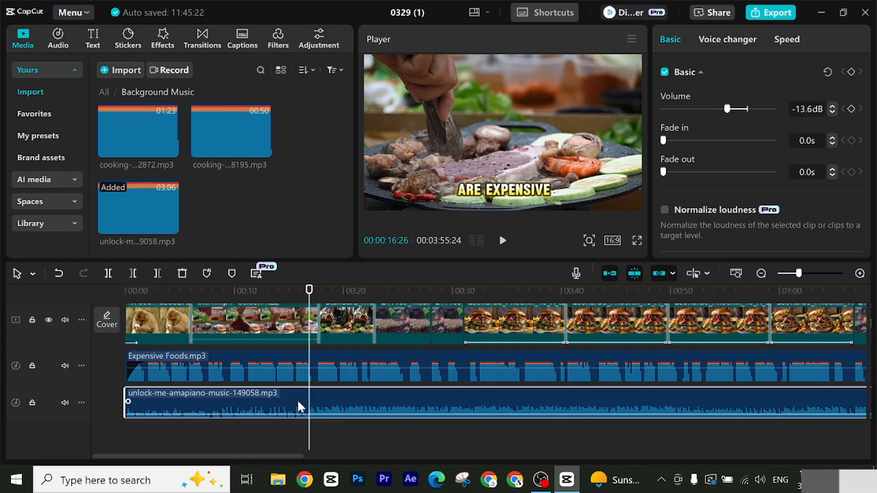
left_click(108, 274)
left_click_drag(309, 298, 702, 354)
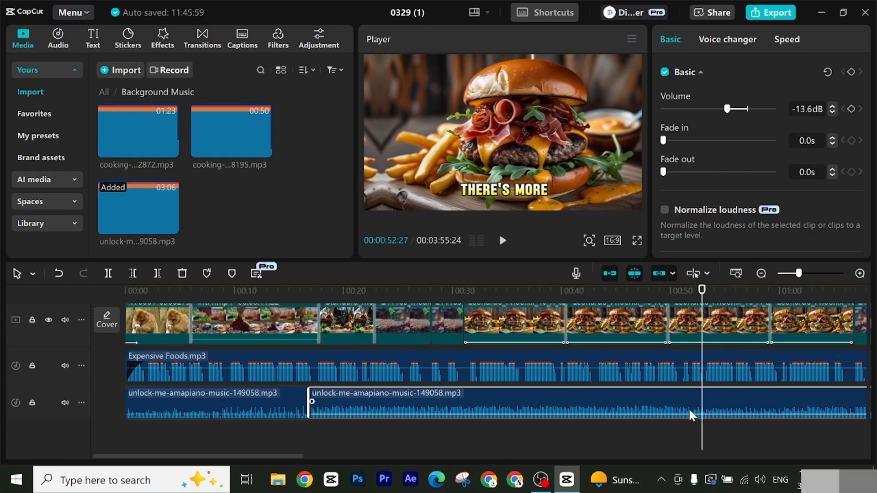
left_click(108, 274)
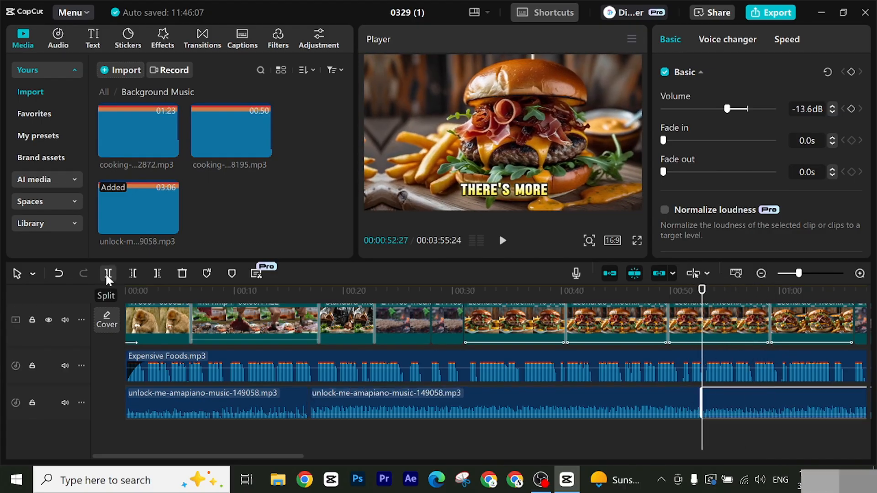
Step: Set the volume of the music's middle section to -21.0 dB and its last section to -15.8 dB
left_click(587, 414)
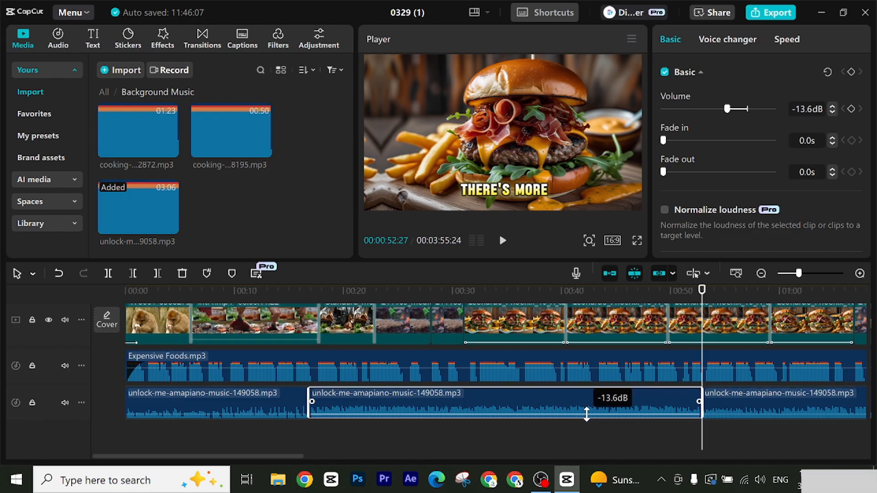
left_click_drag(587, 414, 585, 418)
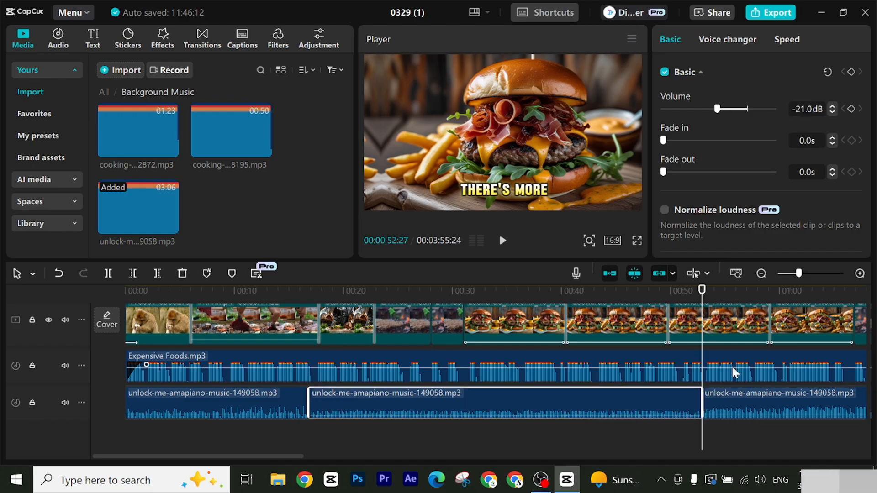
left_click(757, 413)
left_click_drag(757, 414, 753, 415)
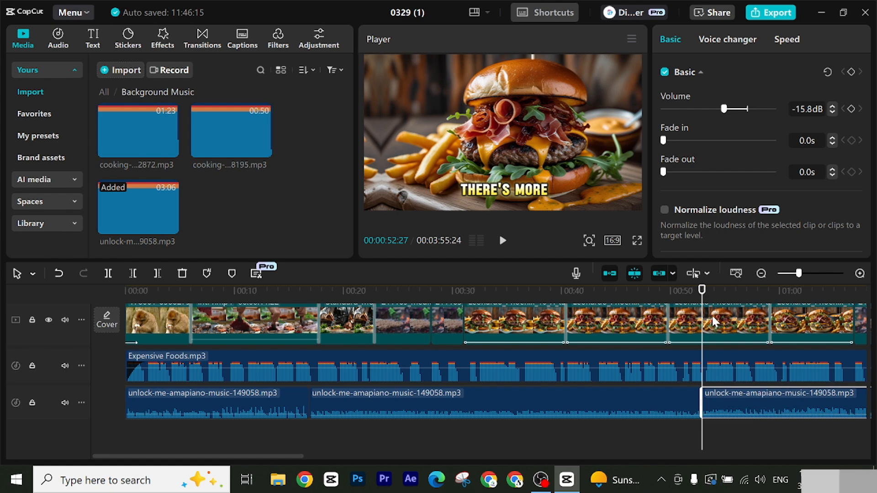
Step: Paste a copy of the music at the end of its track and trim it at 00:03:54:09, near the narration's end
left_click_drag(798, 274, 793, 275)
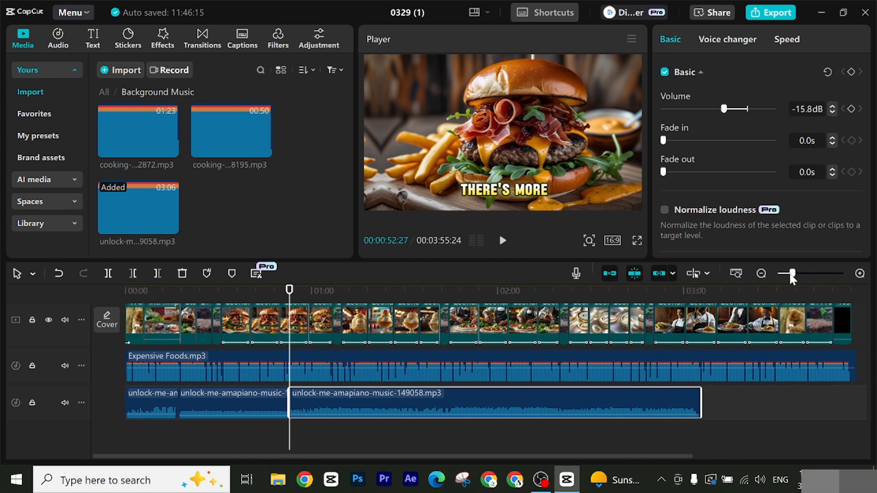
left_click_drag(290, 292, 665, 292)
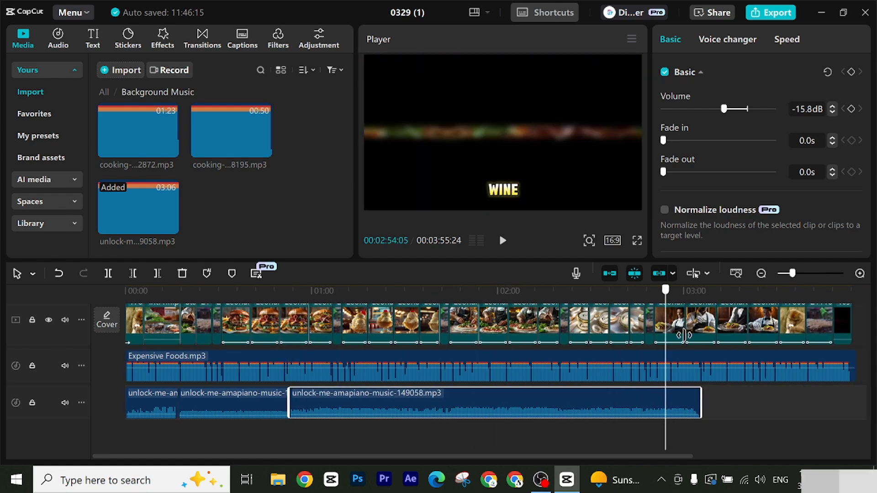
left_click_drag(684, 336, 698, 339)
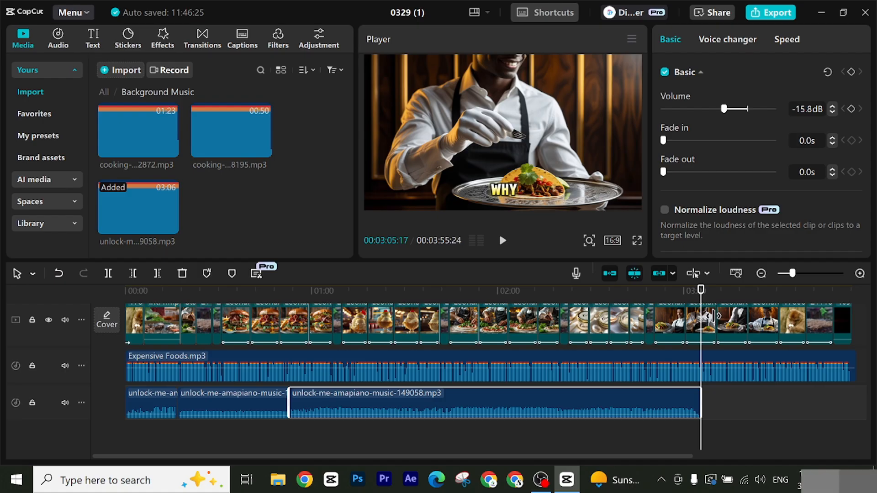
key("ctrl+v")
left_click_drag(703, 298, 851, 311)
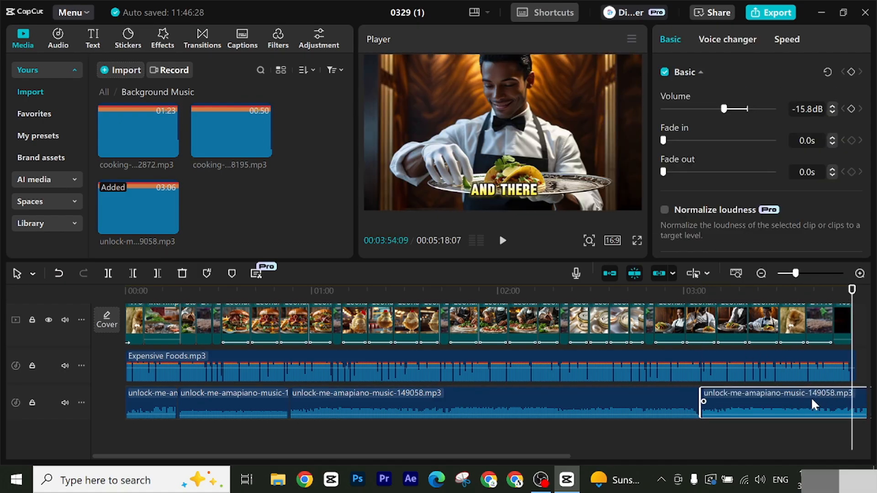
left_click(157, 273)
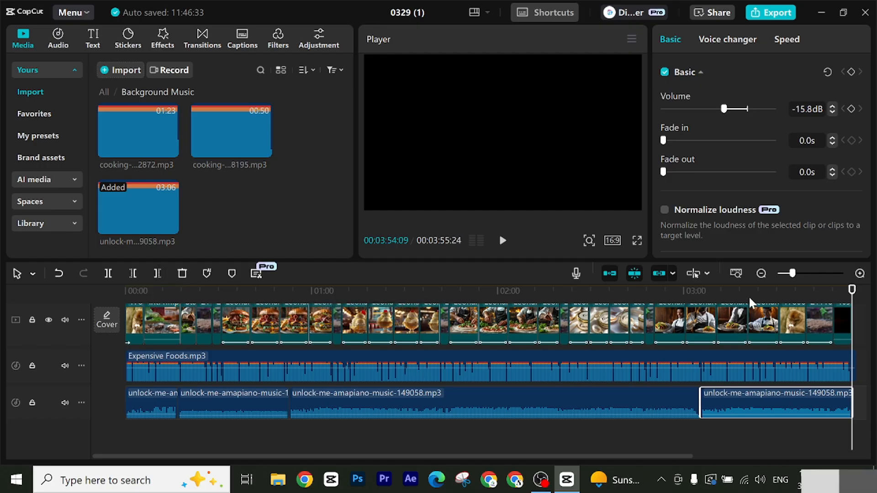
left_click_drag(815, 292, 0, 311)
scroll(408, 418, "up", 3)
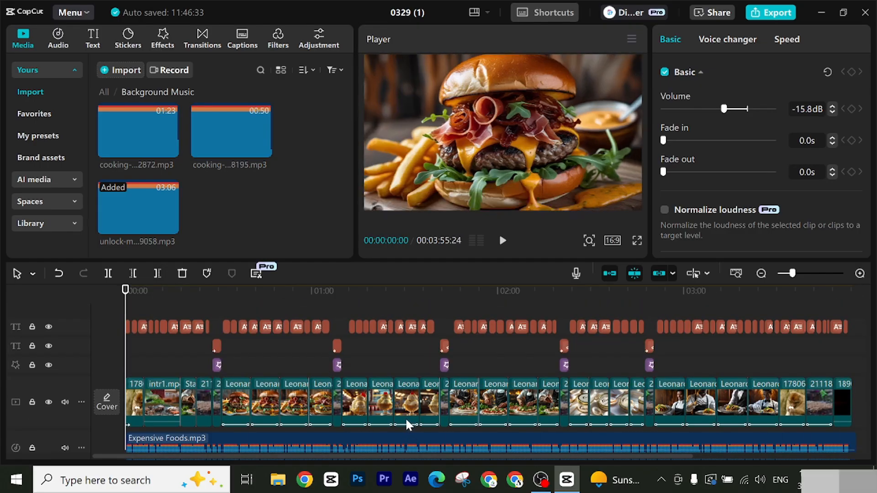
scroll(405, 417, "down", 2)
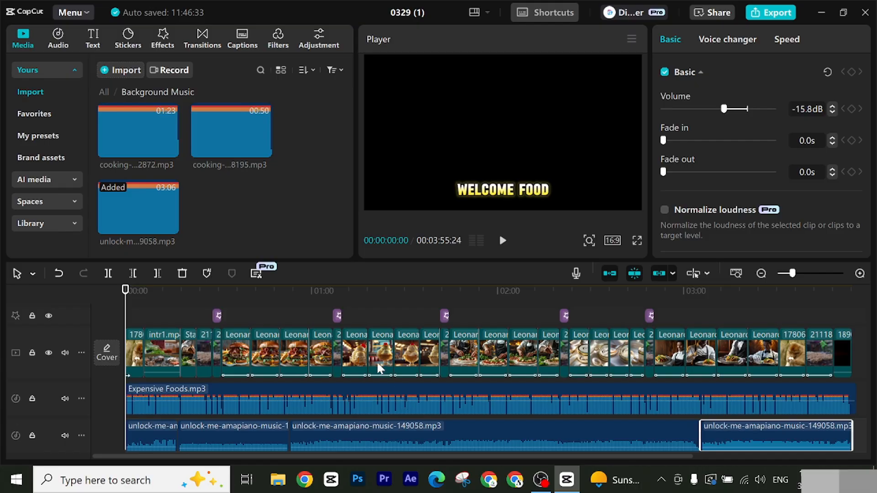
scroll(274, 375, "down", 1)
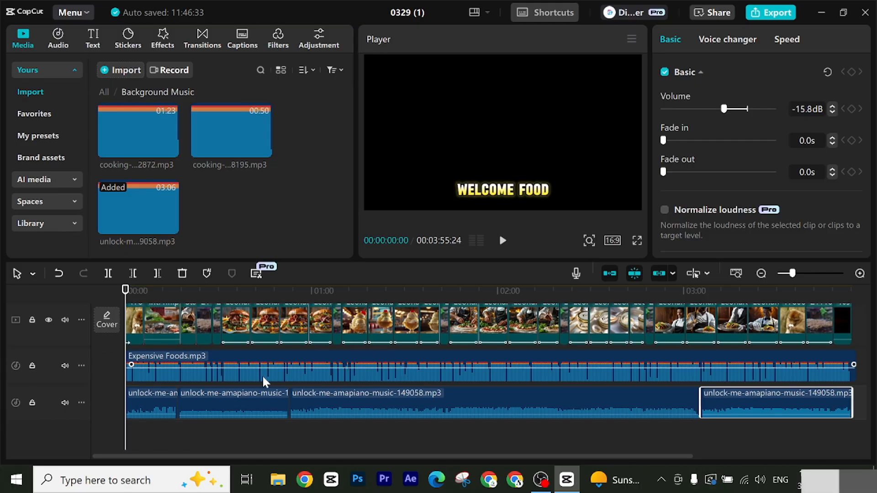
scroll(219, 365, "up", 1)
Step: Find a camera shutter sound effect and place "click (camera shutter sound single)" below the music at the first transition, at 00:00:06:01
left_click_drag(123, 296, 144, 295)
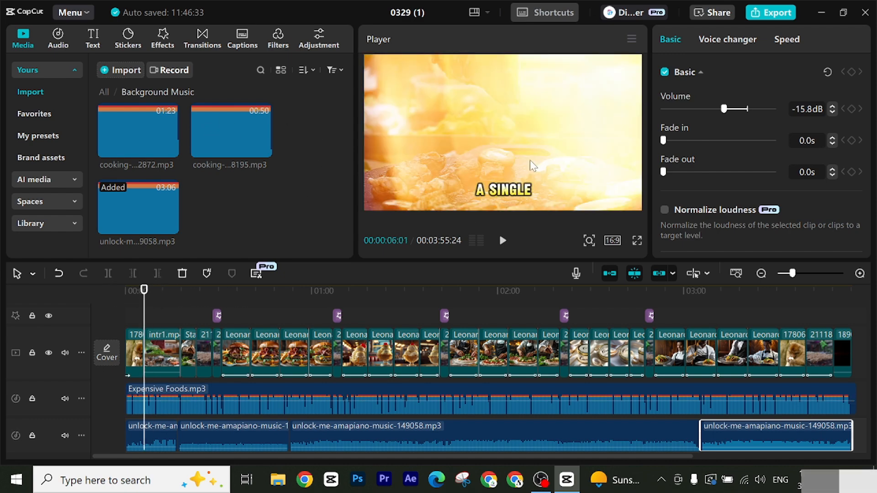
scroll(176, 402, "down", 1)
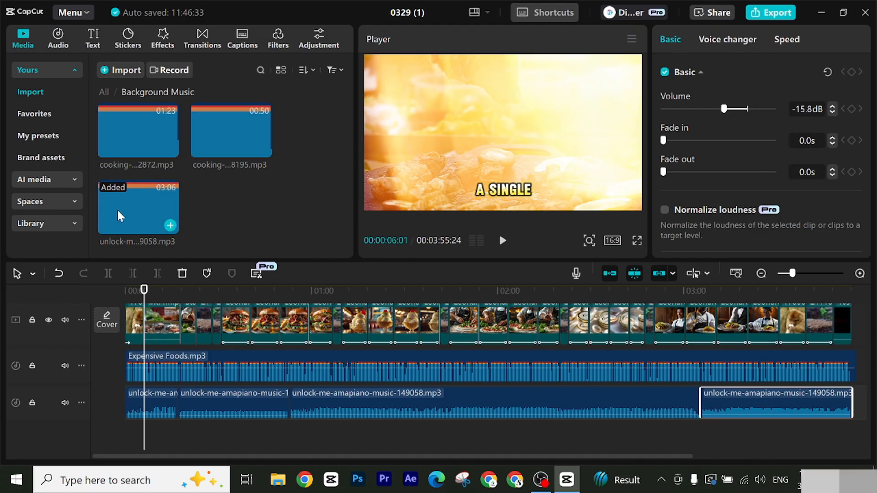
left_click(58, 44)
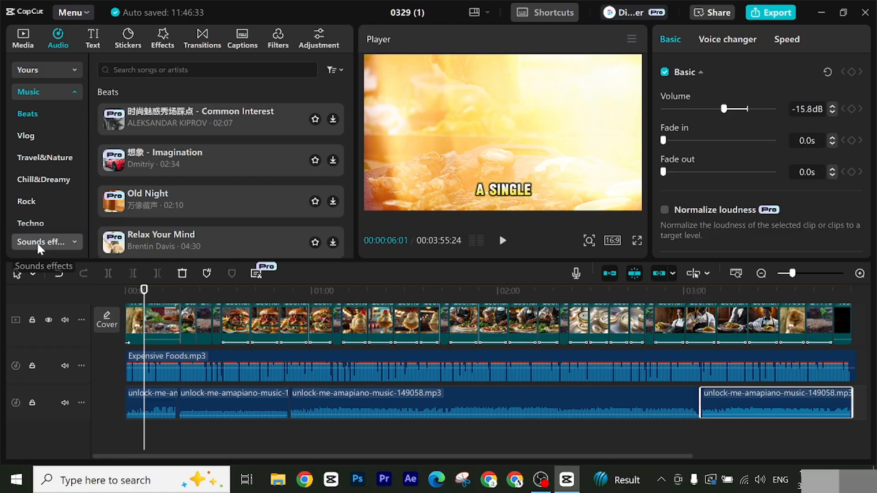
left_click(36, 242)
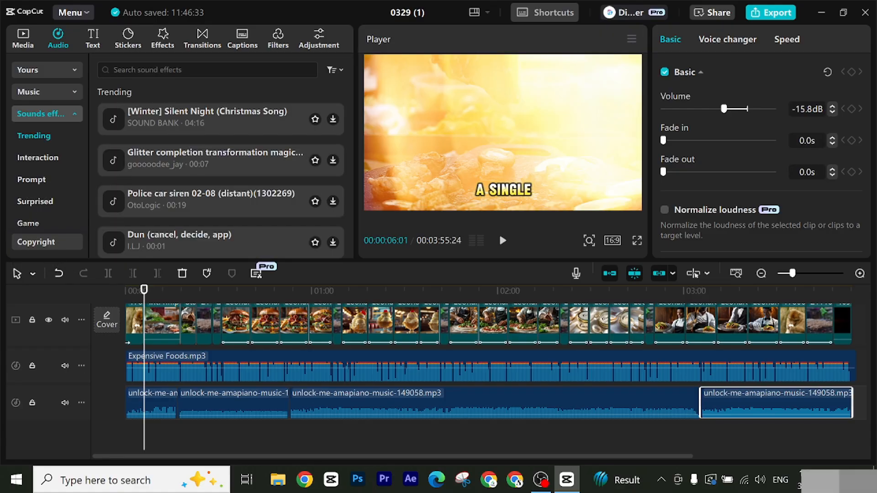
left_click(143, 71)
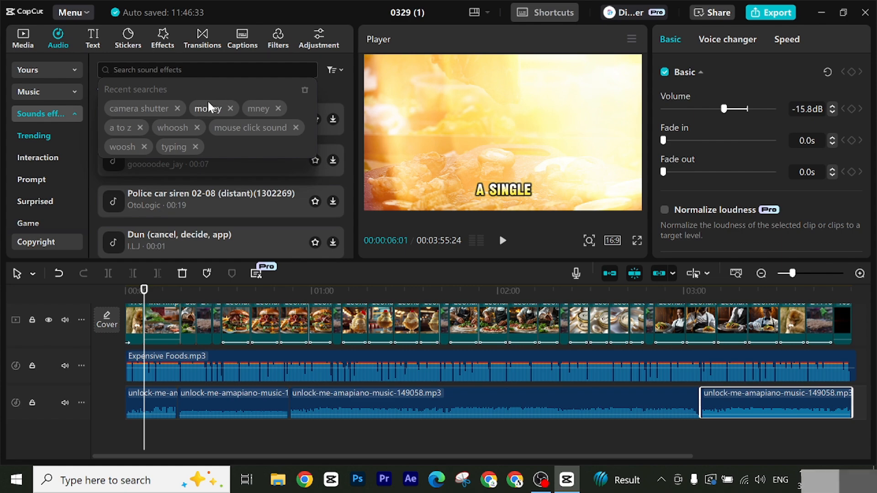
left_click(136, 108)
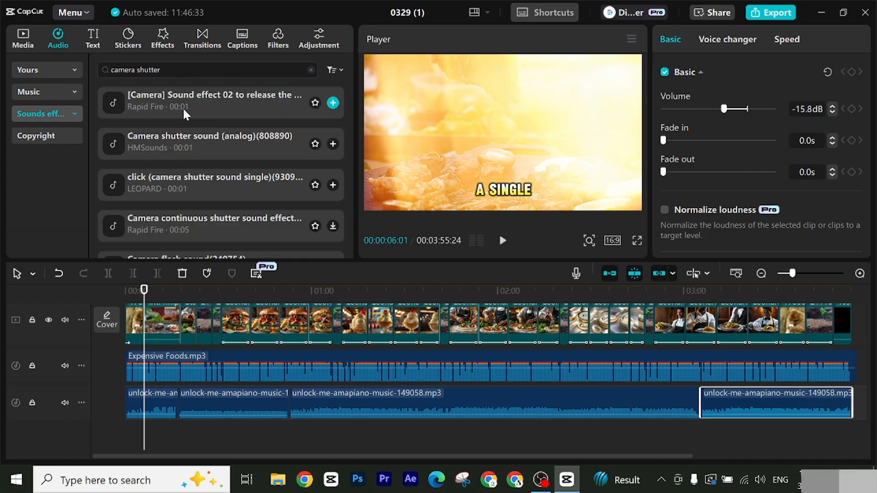
left_click(185, 105)
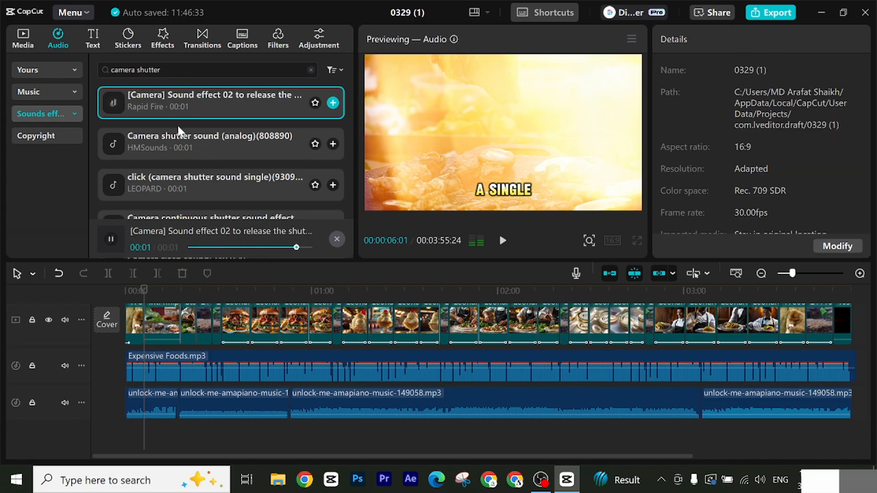
left_click(182, 182)
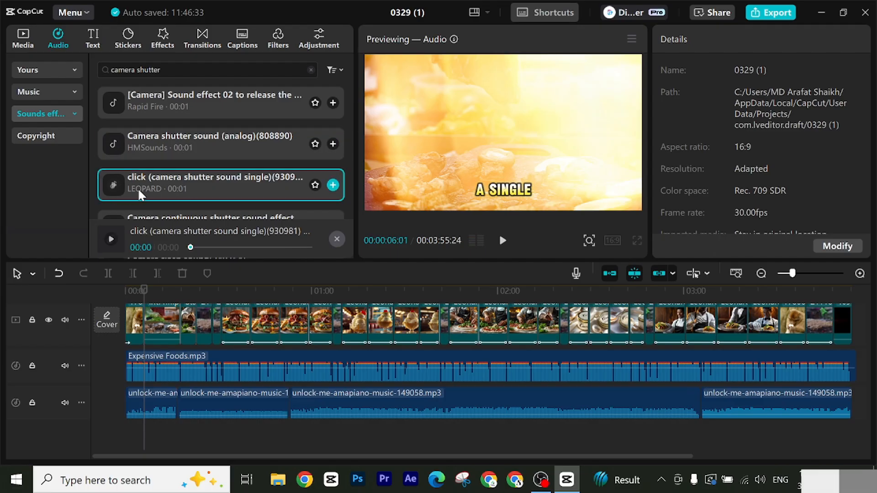
left_click_drag(193, 179, 149, 439)
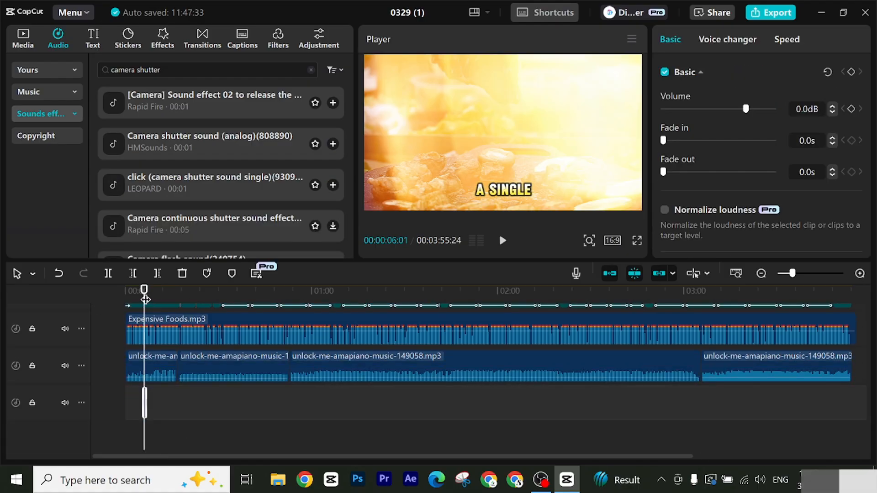
Step: Play back the section across the first transition to hear the camera shutter sound
left_click_drag(145, 299, 137, 297)
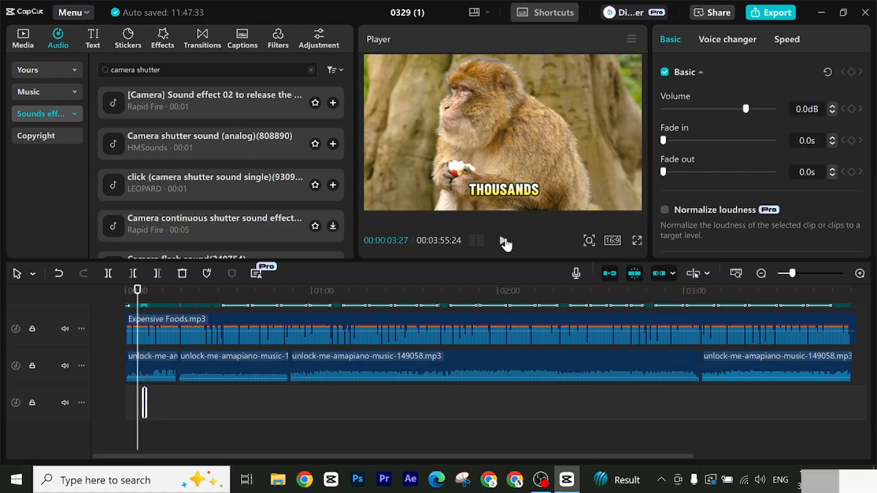
left_click(504, 241)
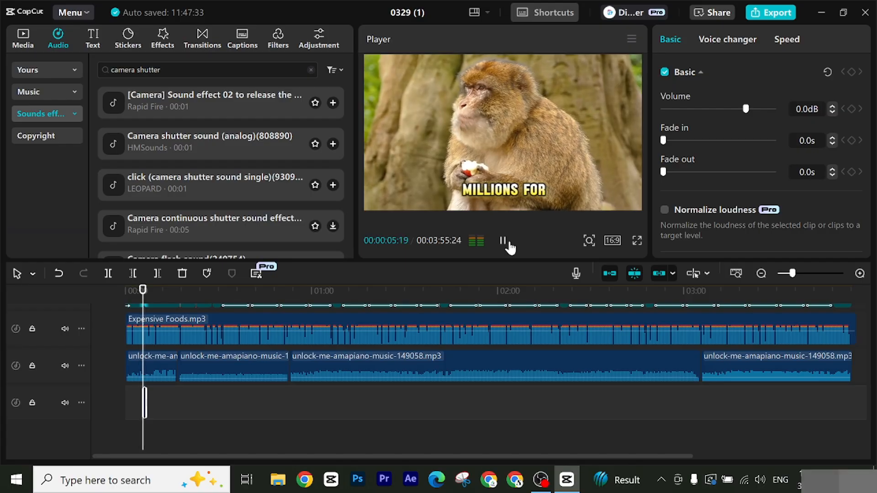
left_click(505, 242)
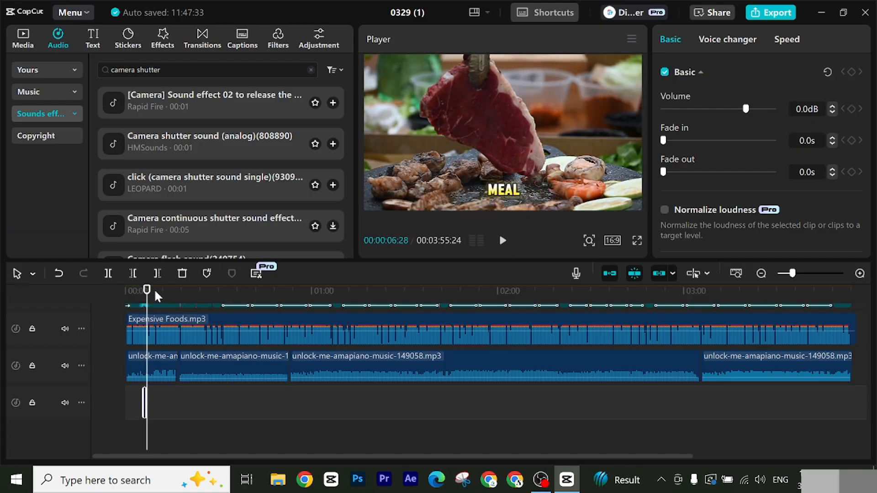
Step: Search the sound effects for "woosh", place "Deep woosh" below the music at 00:01:09:26, and play back that section
left_click_drag(147, 290, 343, 296)
scroll(372, 315, "up", 4)
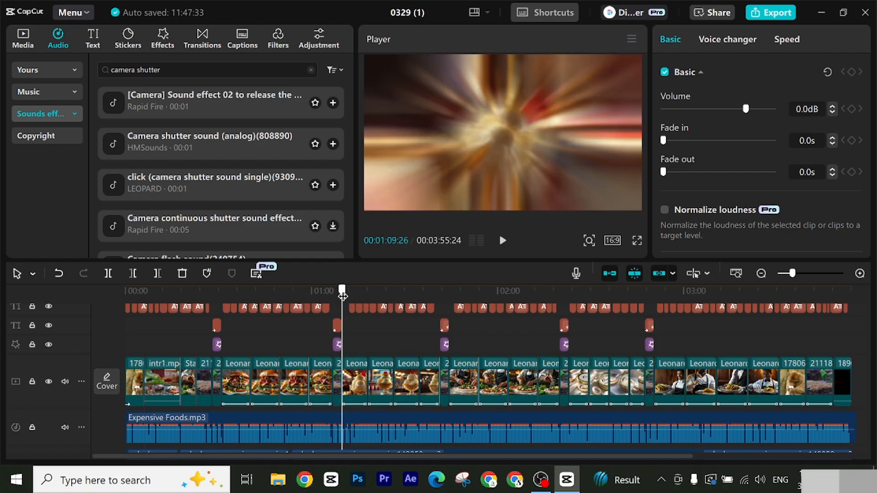
left_click(159, 69)
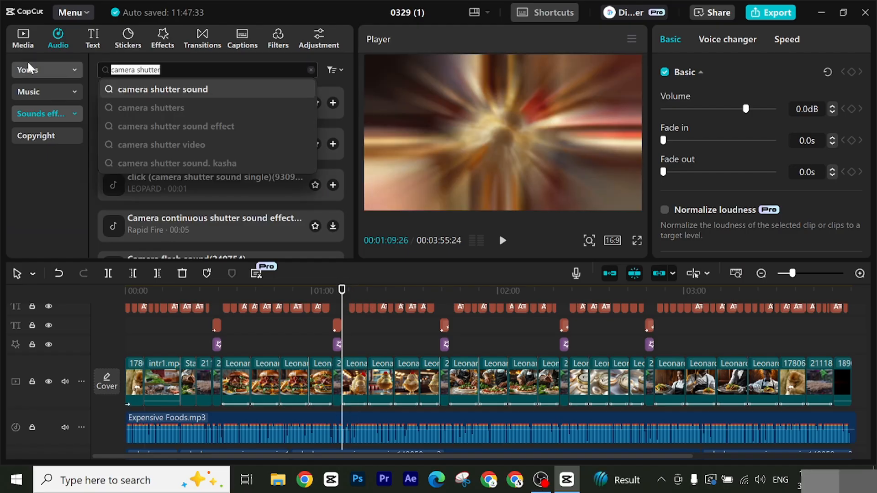
type("woos")
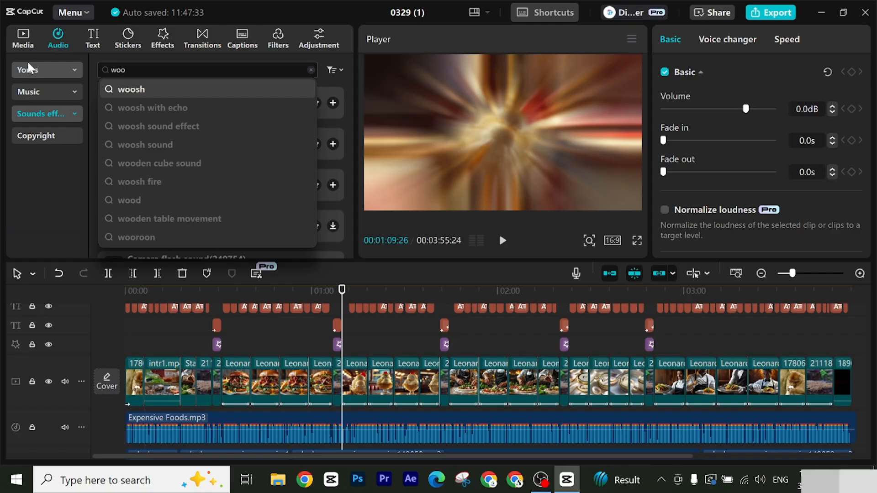
left_click(145, 91)
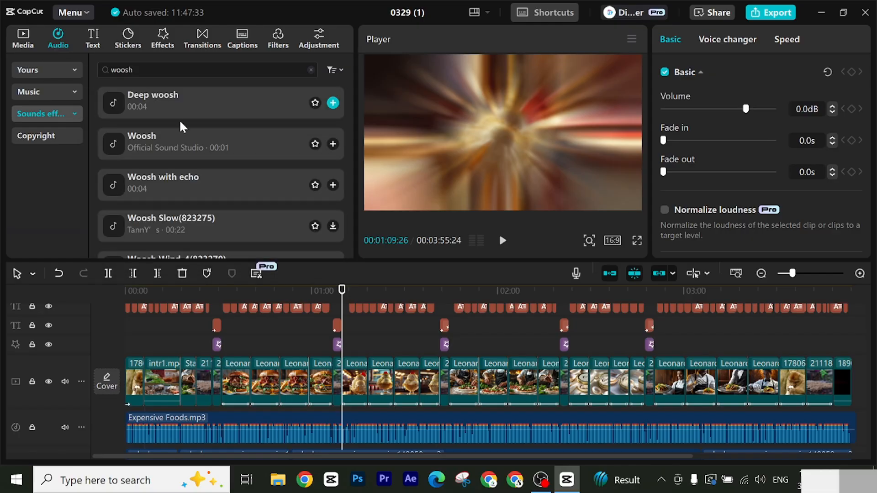
left_click(160, 138)
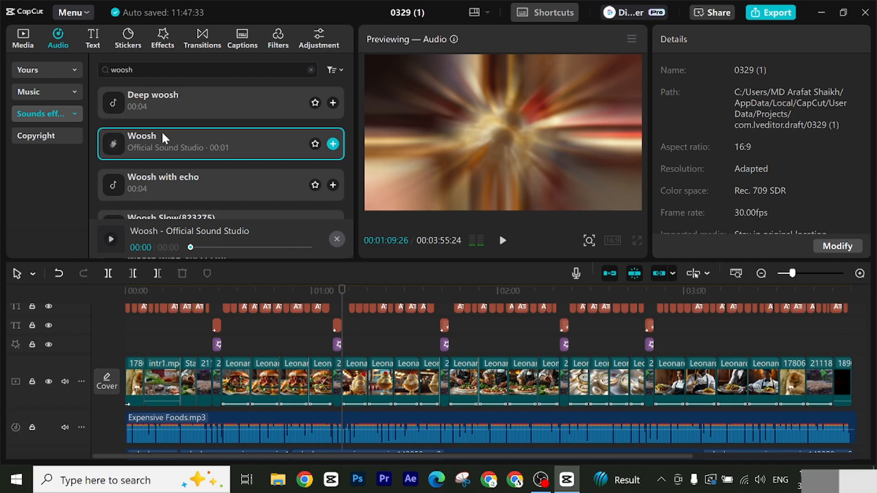
left_click_drag(166, 108, 343, 424)
left_click(503, 241)
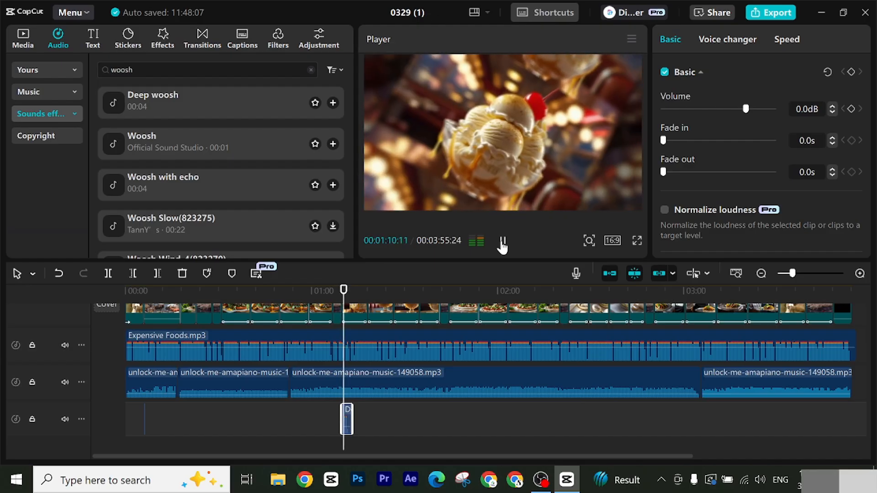
left_click(502, 241)
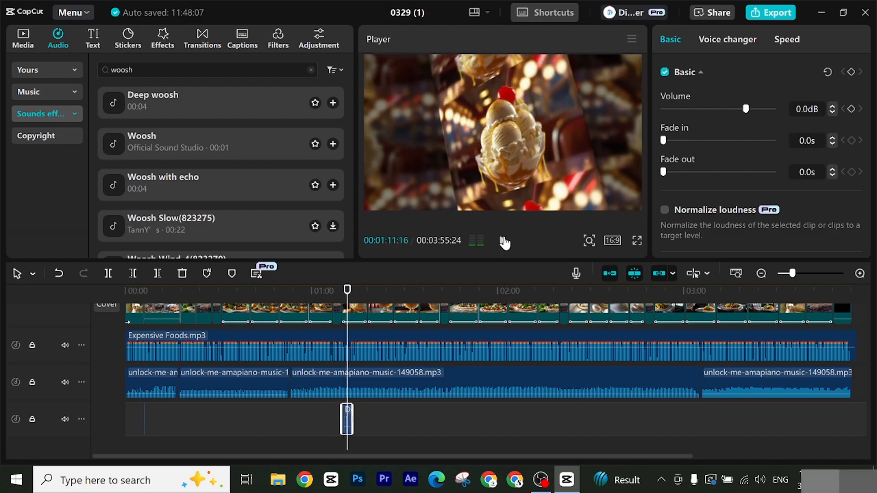
Step: Search the sound effects for "camera shutter" and place a shutter sound on the effects track at 00:02:36:02
left_click(351, 292)
left_click_drag(404, 299, 606, 303)
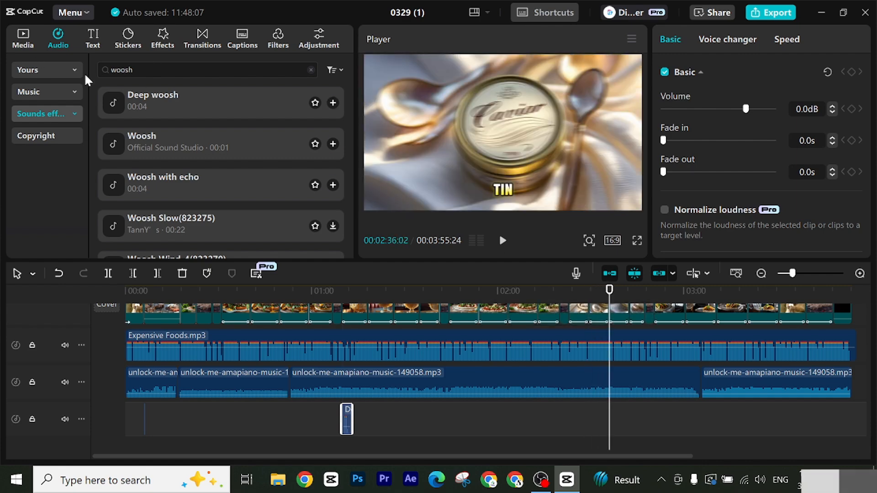
left_click_drag(139, 70, 59, 61)
key("BackSpace")
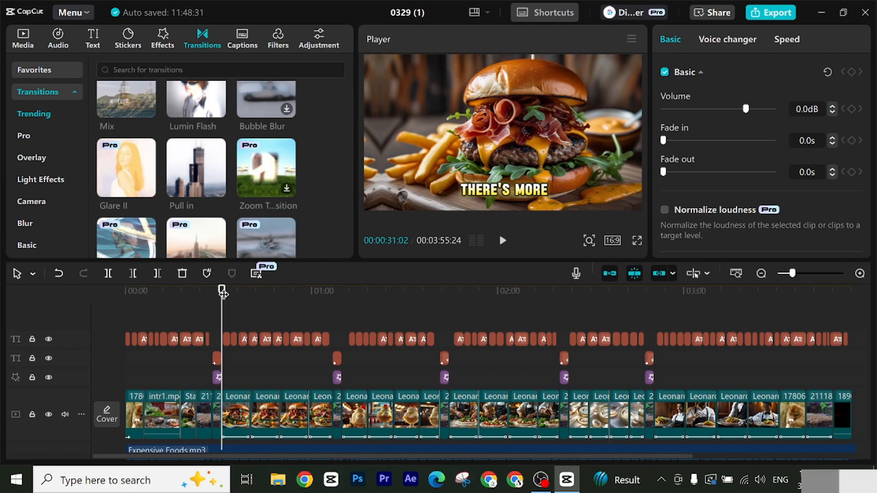
Step: Place "click (camera shutter sound single)" on the sound effects track at 00:00:28:02, where the "Number 01" title section starts
left_click_drag(225, 297, 216, 297)
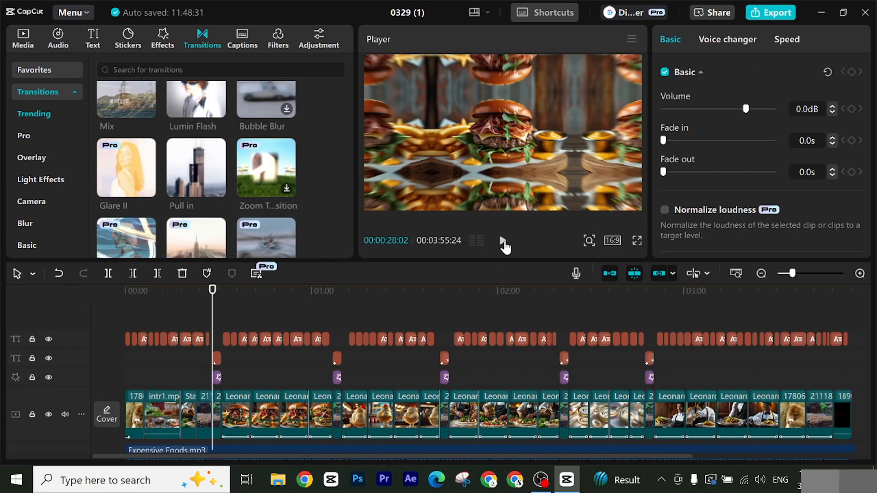
left_click(503, 242)
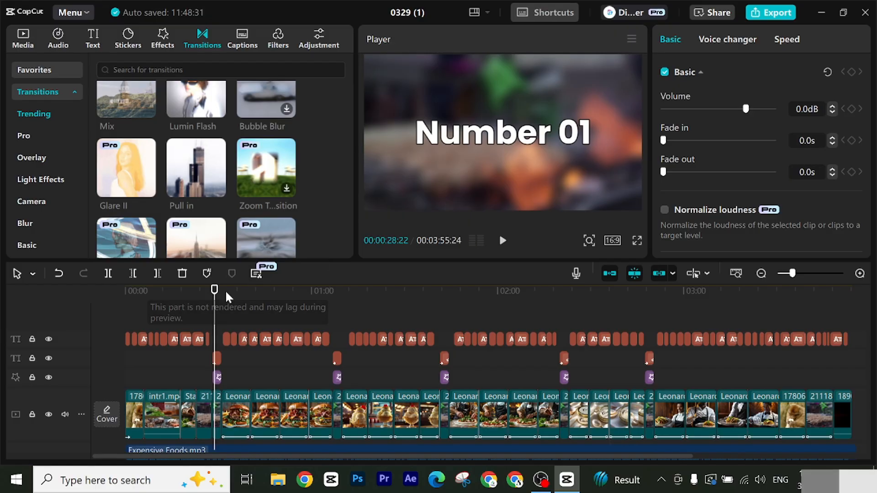
left_click(212, 296)
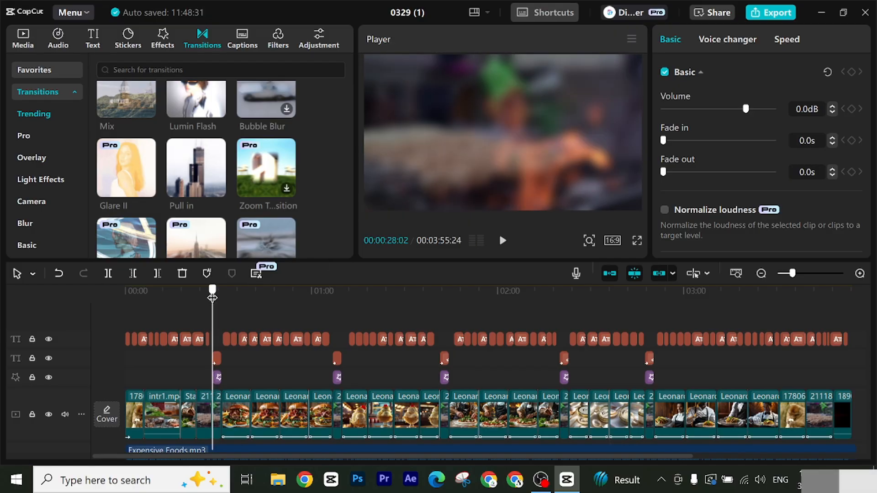
left_click(56, 47)
scroll(189, 139, "down", 2)
scroll(244, 407, "down", 3)
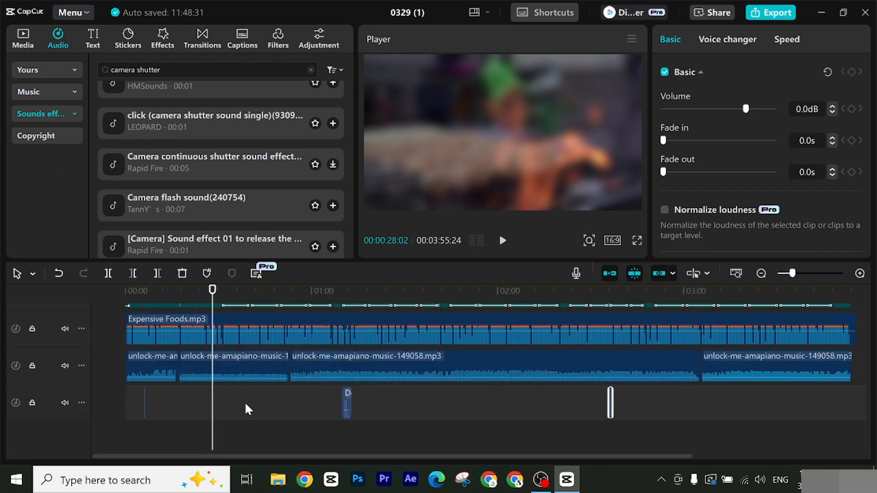
left_click_drag(211, 127, 215, 405)
Step: Paste a copy of the camera shutter sound at 00:01:44:13, where the pizza clips start
scroll(234, 351, "up", 3)
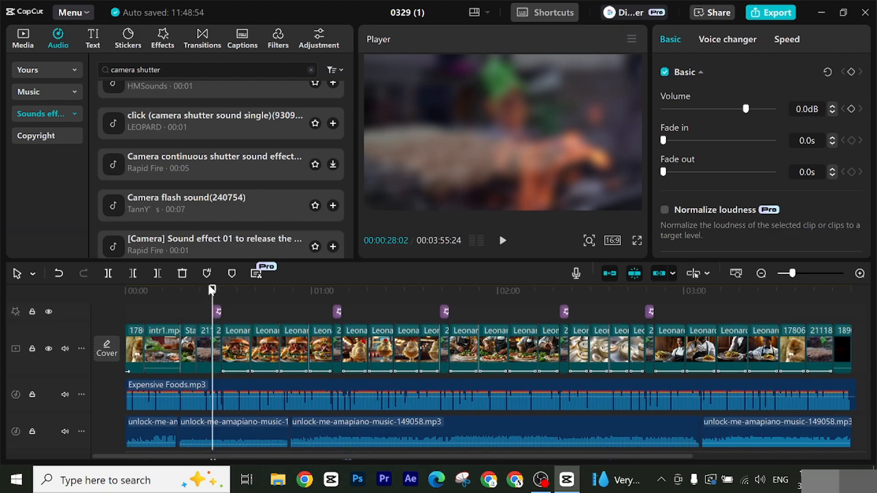
left_click_drag(213, 291, 451, 297)
scroll(334, 297, "down", 3)
scroll(488, 335, "up", 3)
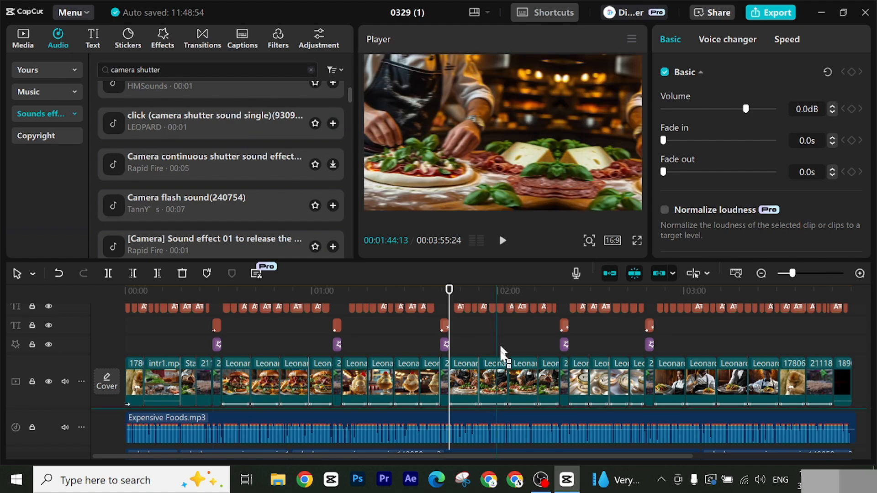
scroll(454, 445, "down", 3)
key("ctrl+v")
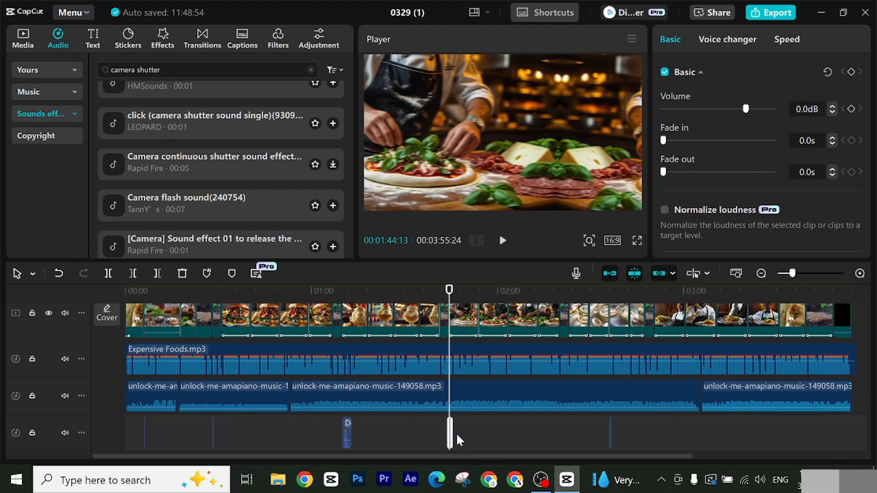
Step: Paste another copy of the camera shutter sound at 00:02:47:17, just before the last numbered title
left_click_drag(451, 294, 645, 295)
scroll(663, 294, "up", 3)
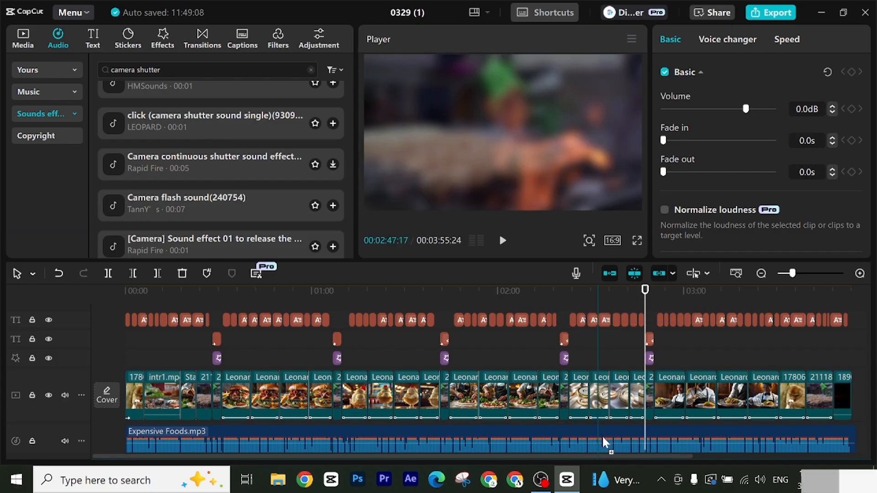
scroll(675, 426, "down", 1)
scroll(648, 436, "down", 4)
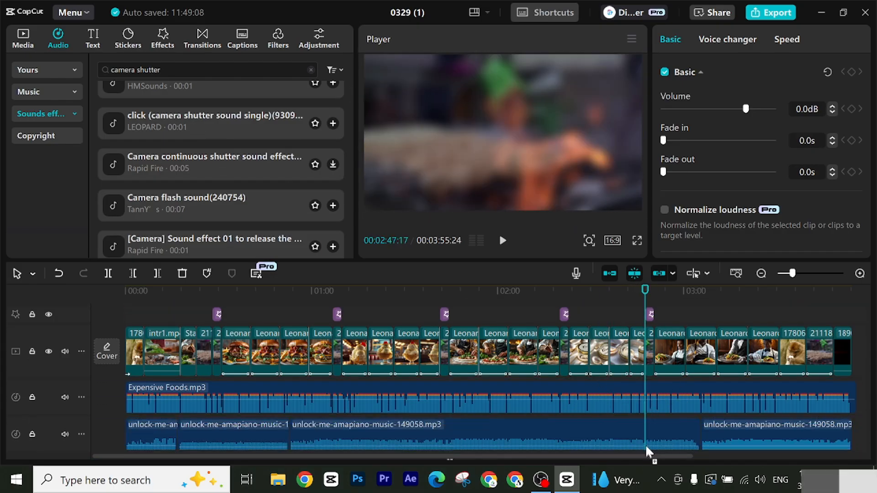
scroll(647, 447, "down", 1)
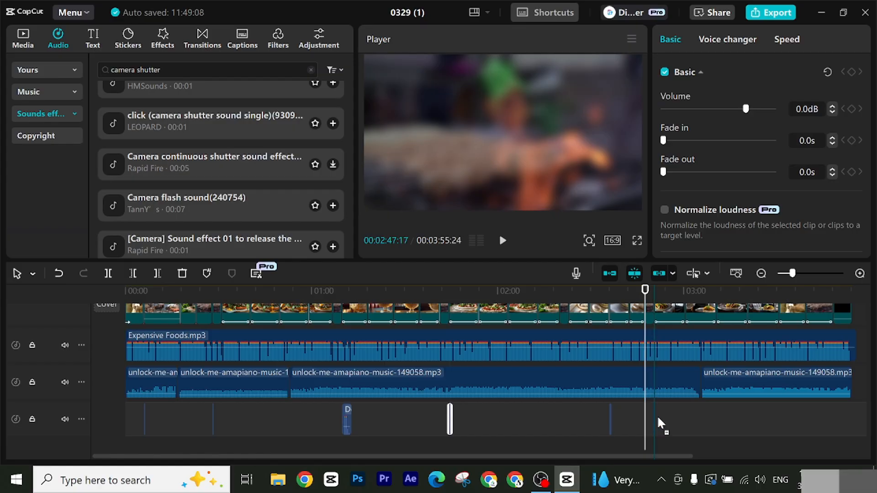
key("ctrl+v")
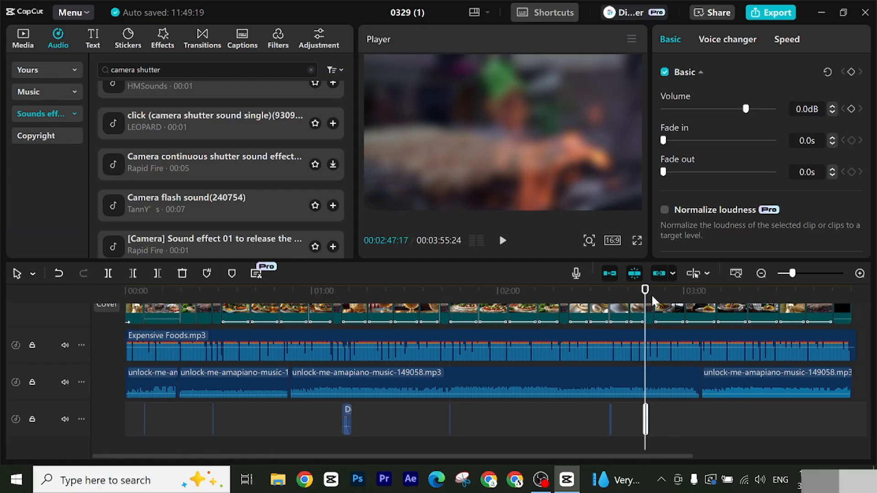
Step: Move the playhead to 00:01:21:09 in the ice cream section and search the sticker library for "subscribe"
left_click_drag(646, 297, 377, 325)
scroll(815, 338, "up", 5)
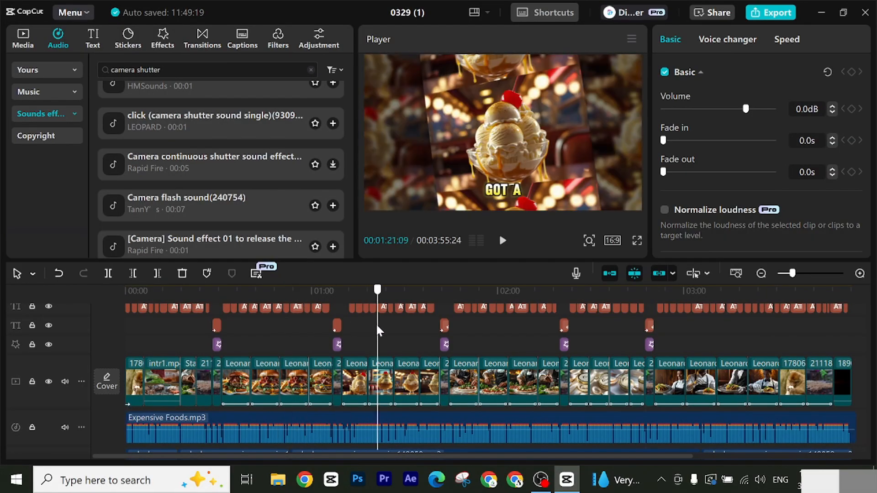
scroll(383, 373, "up", 2)
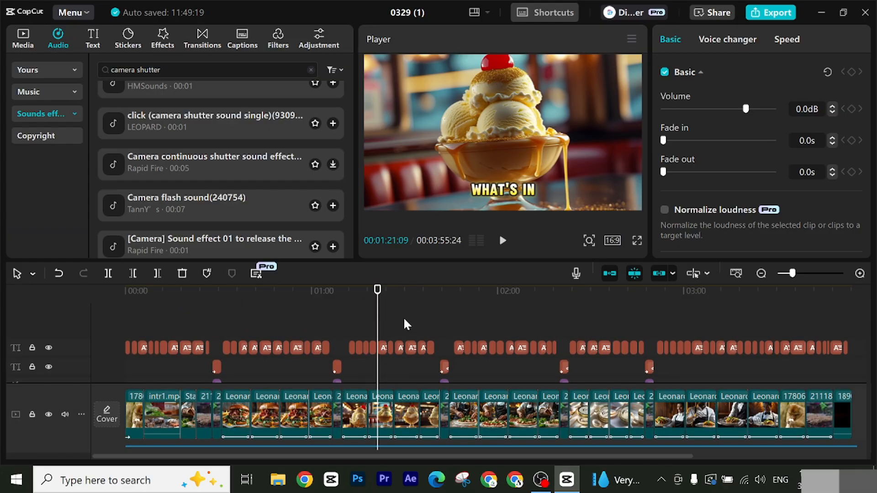
left_click(129, 40)
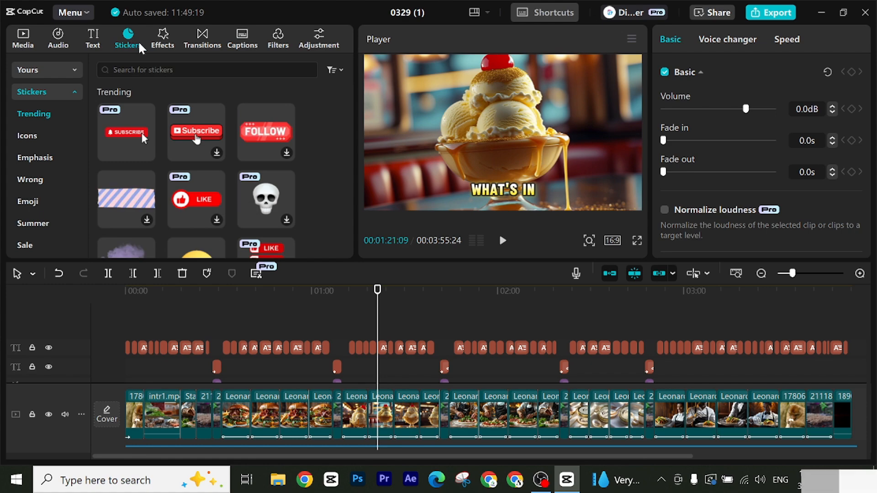
left_click(197, 69)
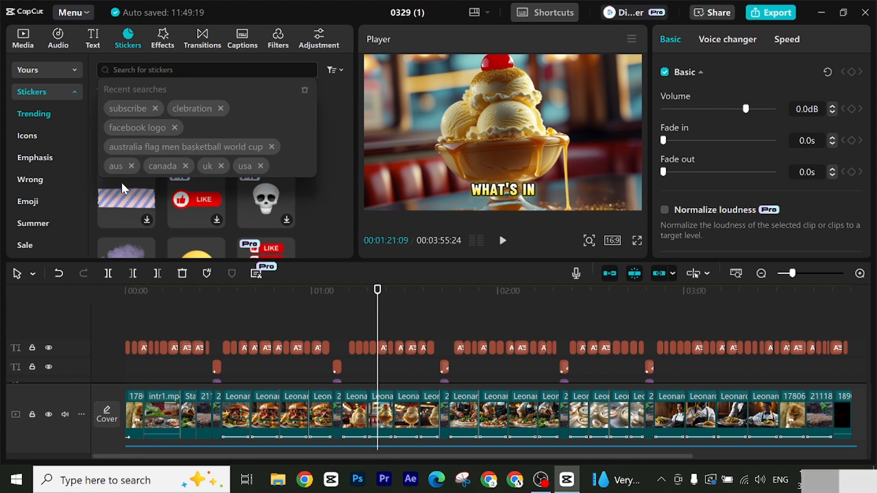
left_click(113, 109)
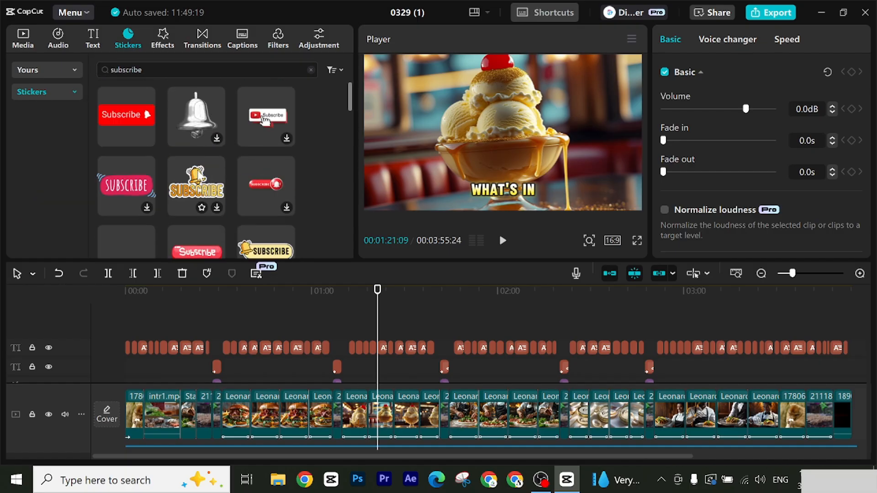
Step: Search the sticker library for "like" and for "share" to examine the available designs
double_click(169, 69)
key("BackSpace")
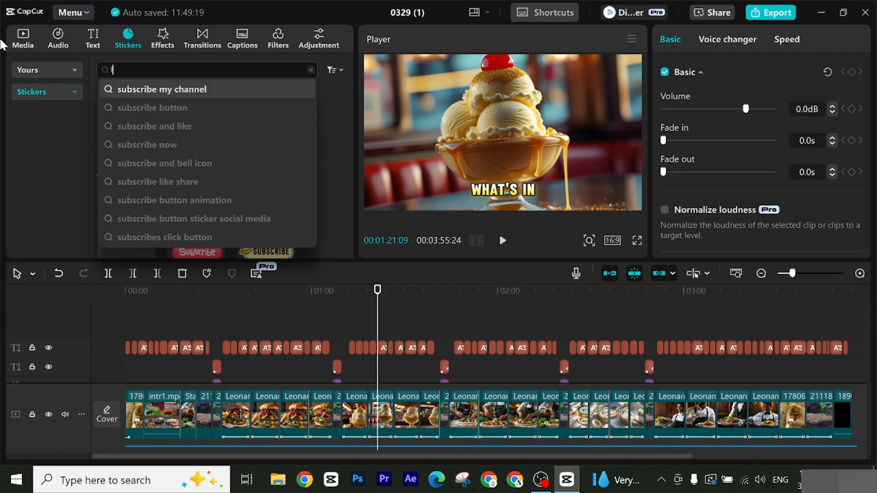
type("like")
key("Return")
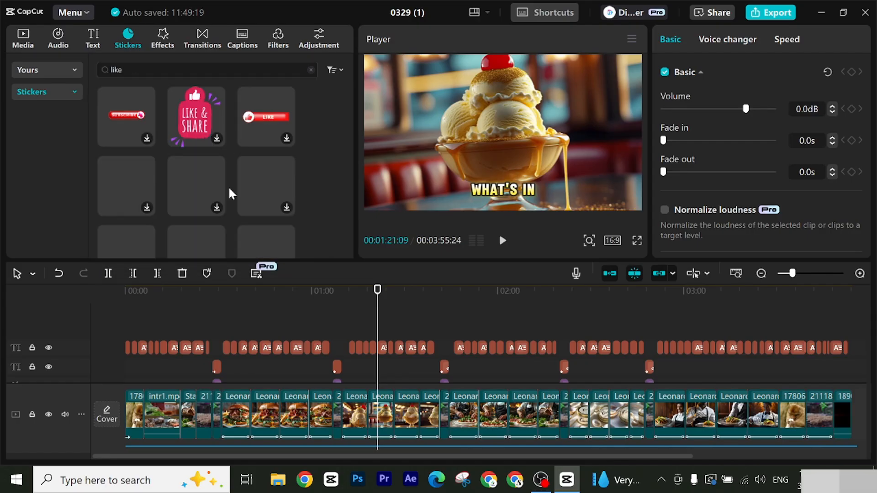
left_click_drag(153, 70, 2, 45)
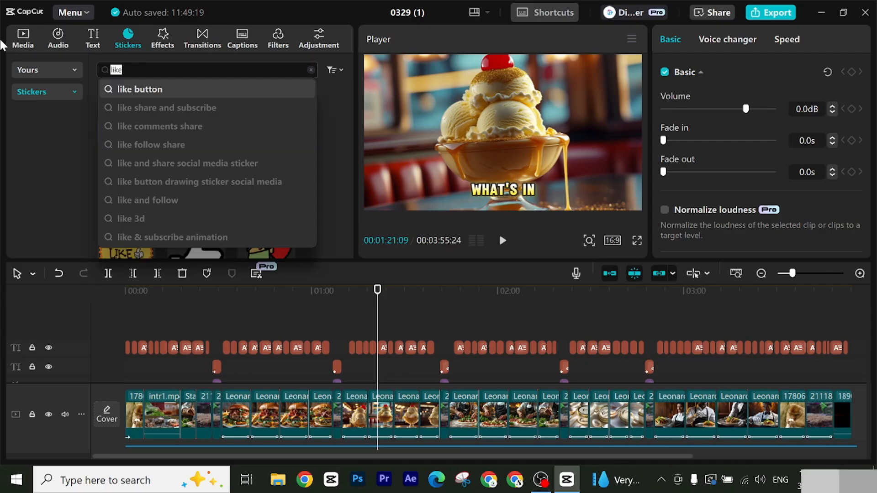
type("a")
key("BackSpace")
type("s")
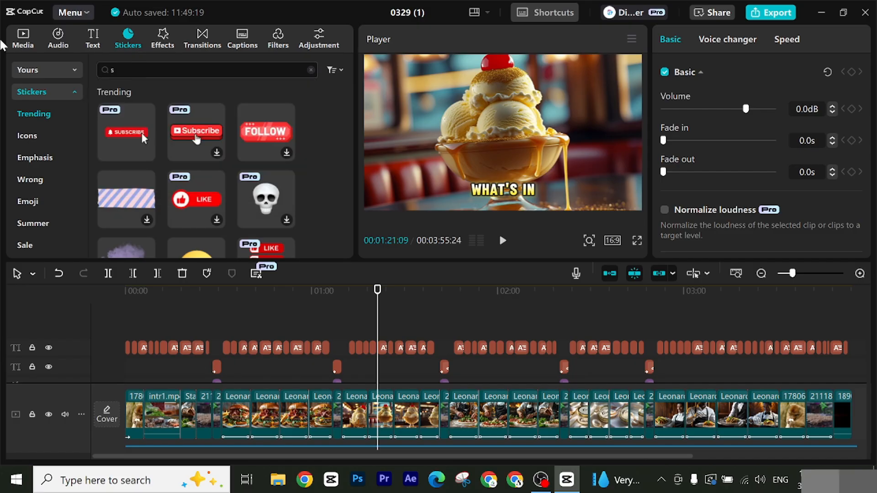
type("hare")
key("Return")
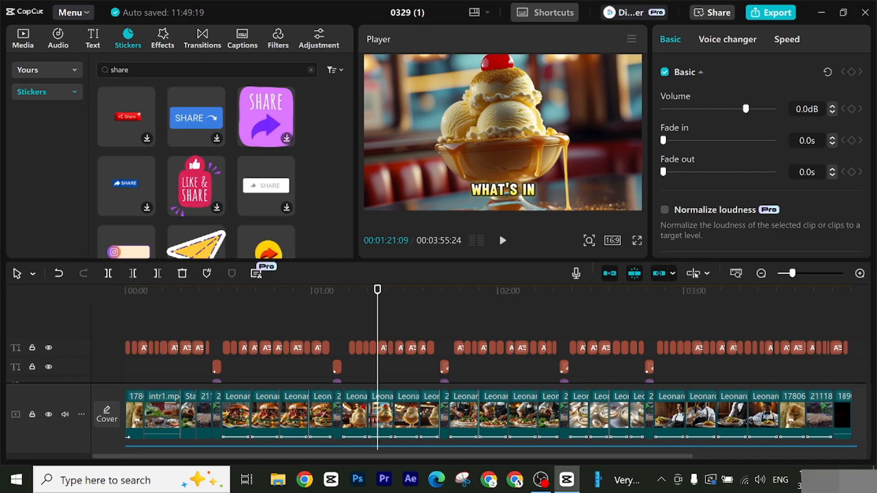
Step: Search the stickers for "subscribe" and add the pink SUBSCRIBE sticker above the captions at 00:01:21:09
left_click_drag(153, 71, 61, 59)
key("BackSpace")
key("Return")
type("sub")
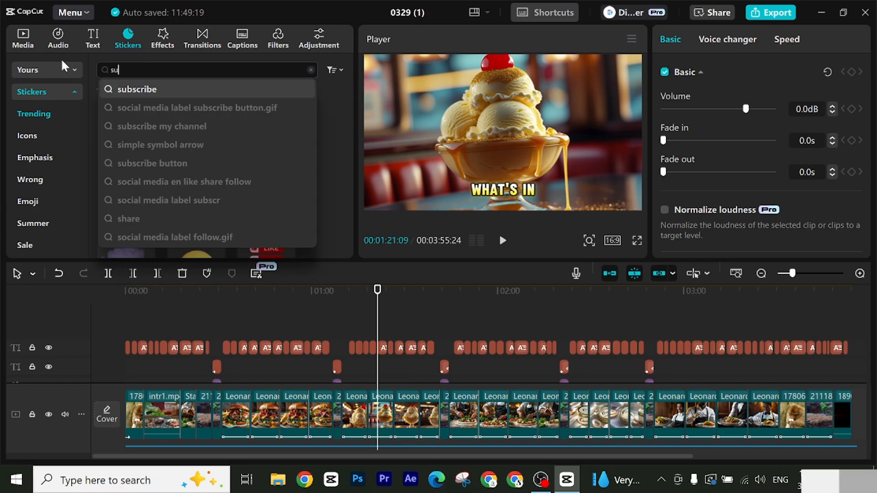
left_click(129, 90)
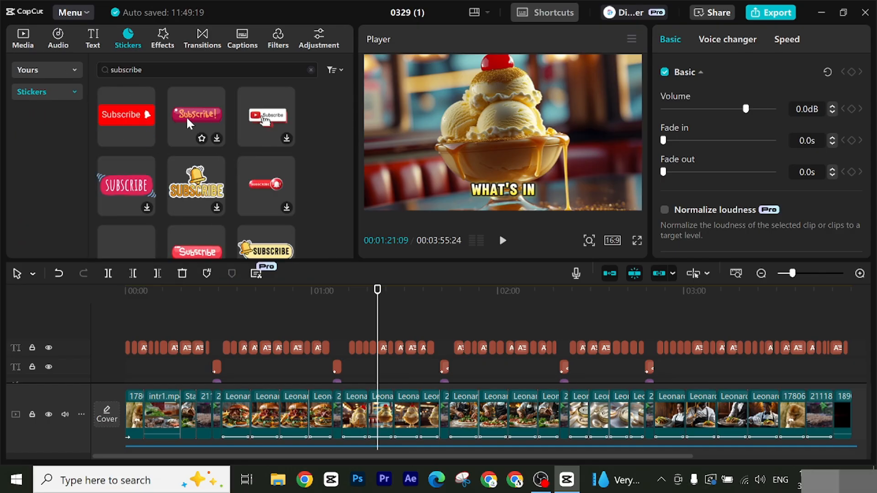
scroll(188, 147, "down", 3)
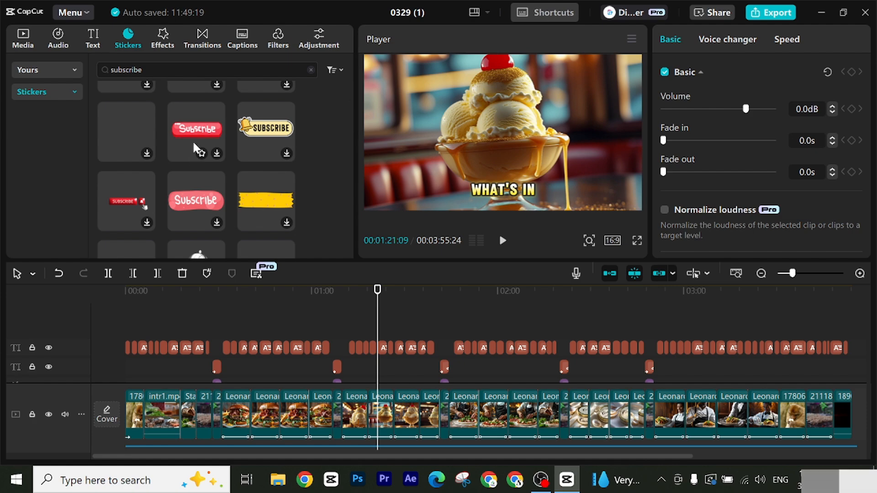
scroll(194, 137, "up", 3)
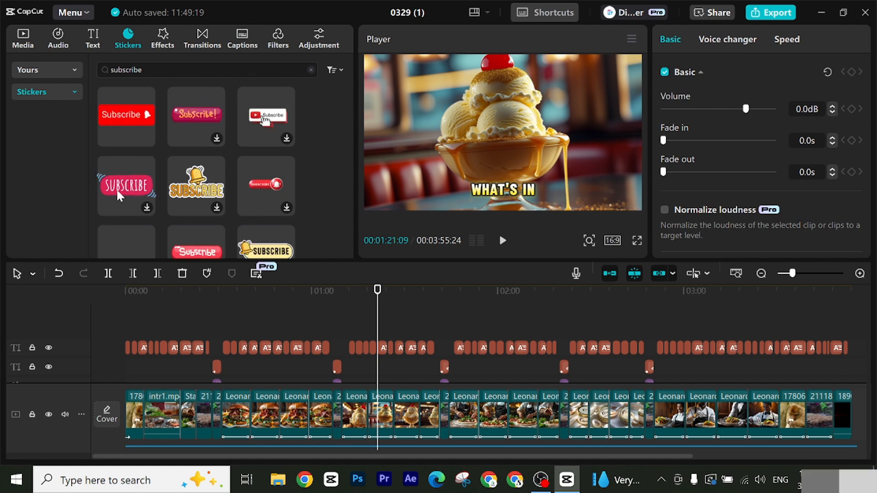
left_click_drag(139, 185, 383, 320)
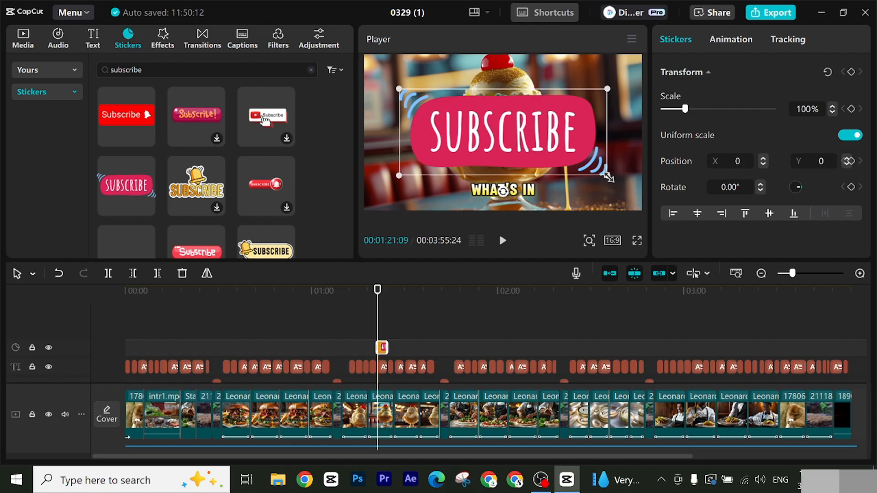
Step: Scale the SUBSCRIBE sticker down to 25% and place it in the frame's lower-right corner at X 1388, Y -879
left_click_drag(608, 176, 614, 202)
left_click_drag(570, 182, 580, 186)
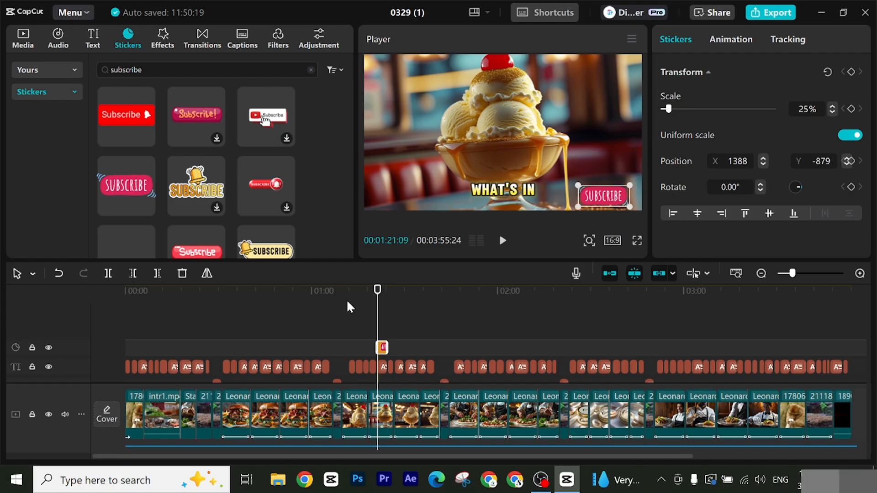
Step: Give the SUBSCRIBE sticker the Bounce In entrance animation and the Spring exit animation, each lasting 0.5 s
left_click(733, 42)
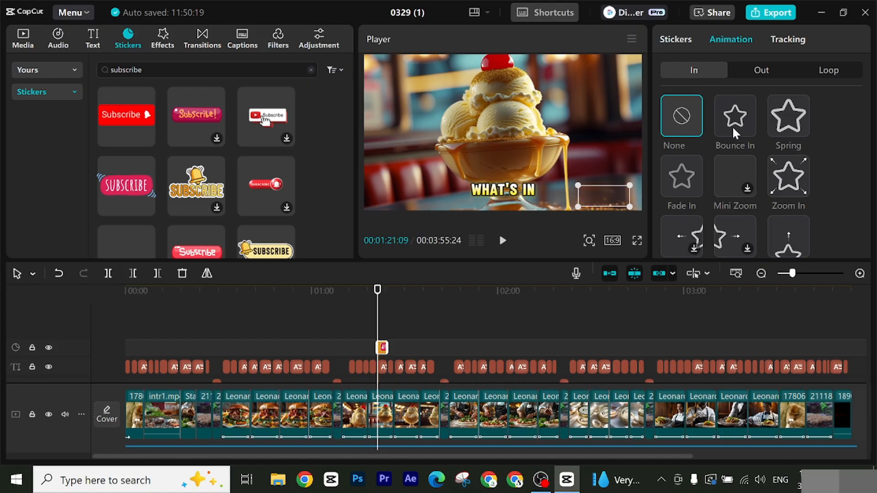
left_click(763, 64)
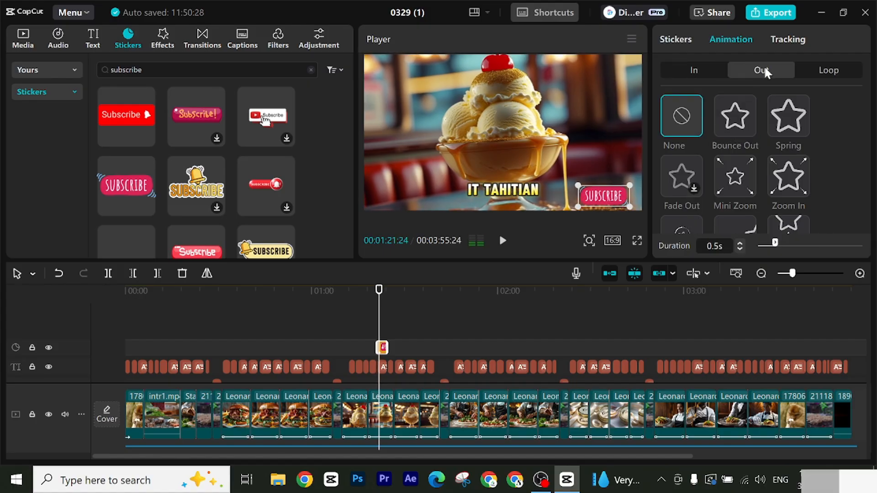
left_click(785, 126)
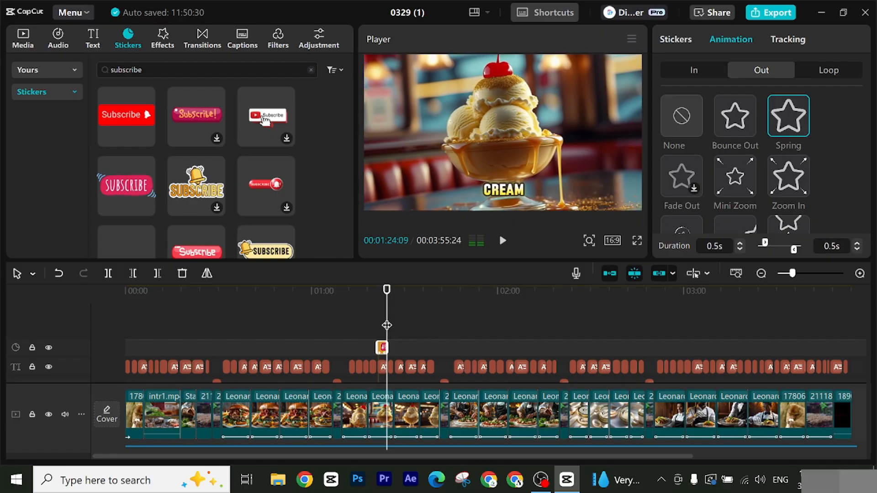
Step: Play back the ice cream section from 00:01:21:09 to check how the SUBSCRIBE sticker enters and leaves
left_click_drag(383, 312, 376, 313)
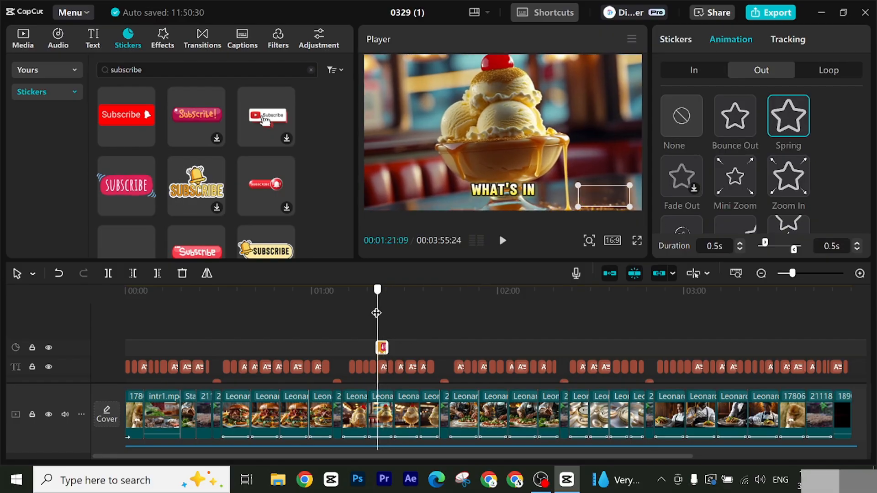
left_click(503, 247)
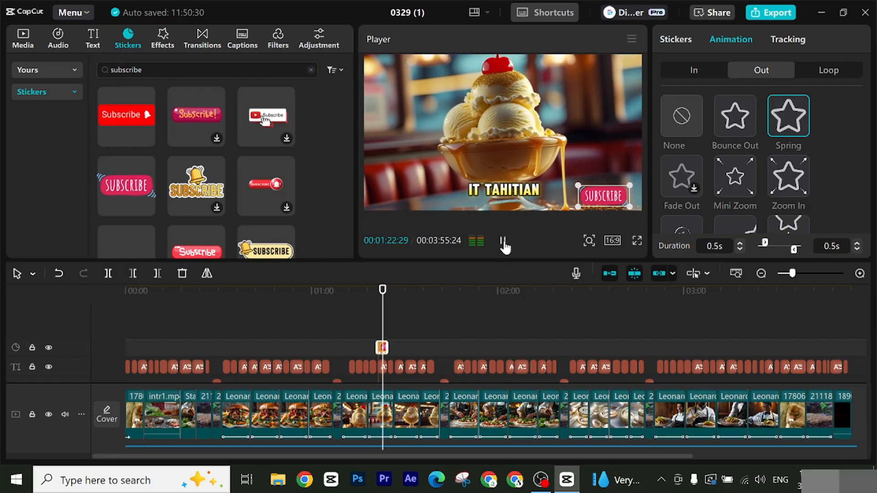
left_click(503, 243)
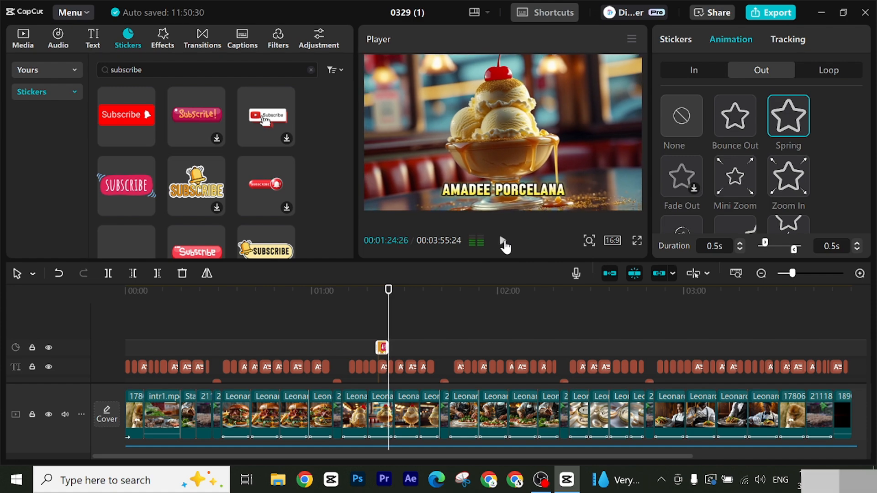
Step: Return to the start of the timeline, review the video's export settings and close them without exporting
key("Home")
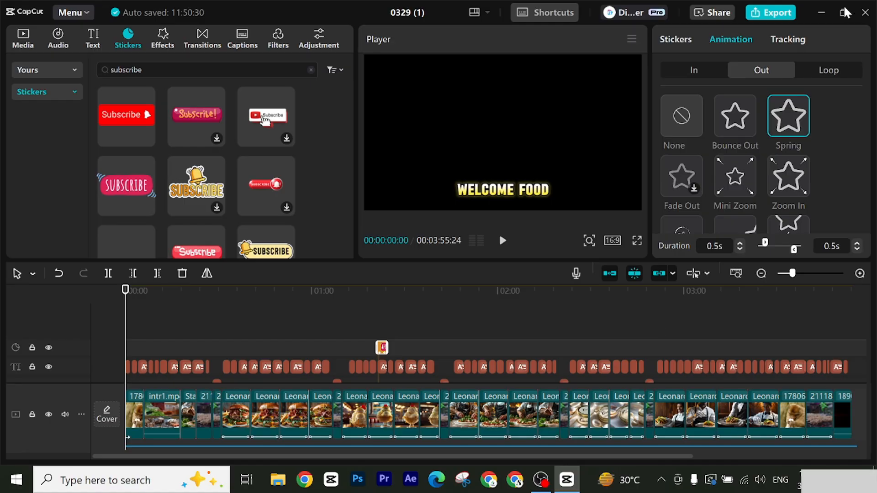
key("ctrl+e")
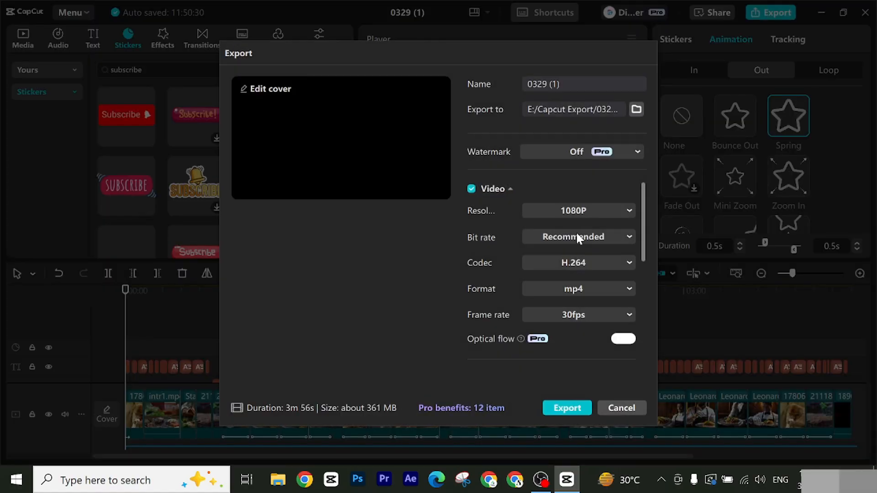
left_click(621, 408)
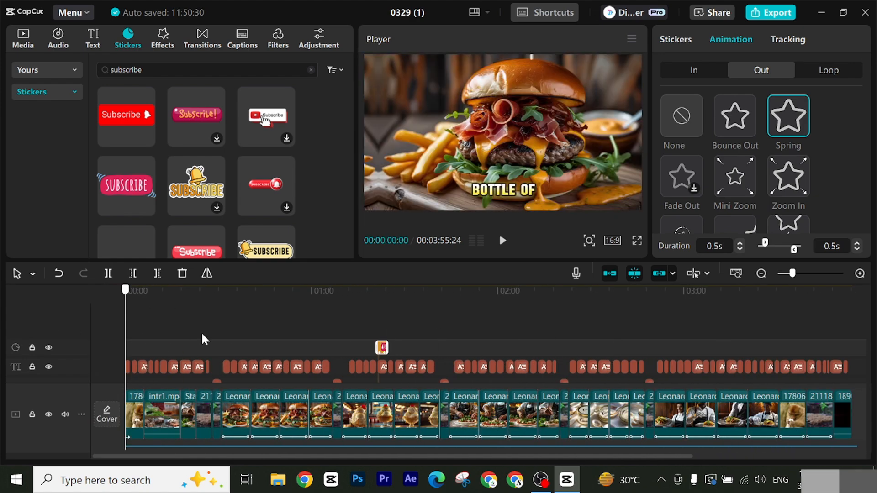
Step: Scrub through the timeline as far as the caviar section and look over the title, caption, effect and audio tracks
left_click_drag(202, 335, 127, 351)
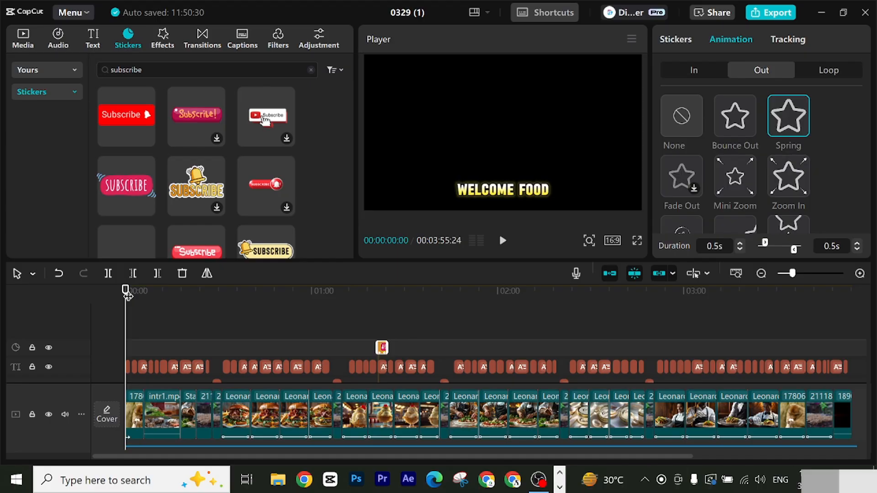
left_click_drag(127, 295, 368, 295)
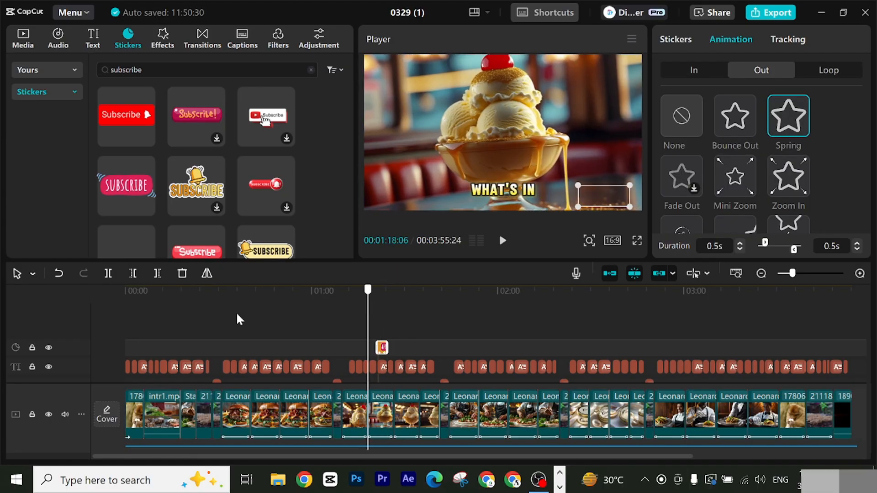
key("Home")
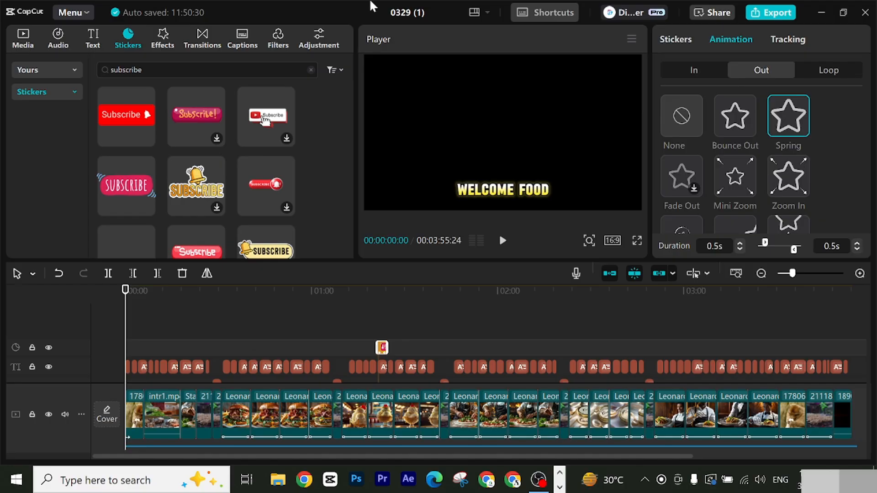
left_click_drag(128, 301, 561, 331)
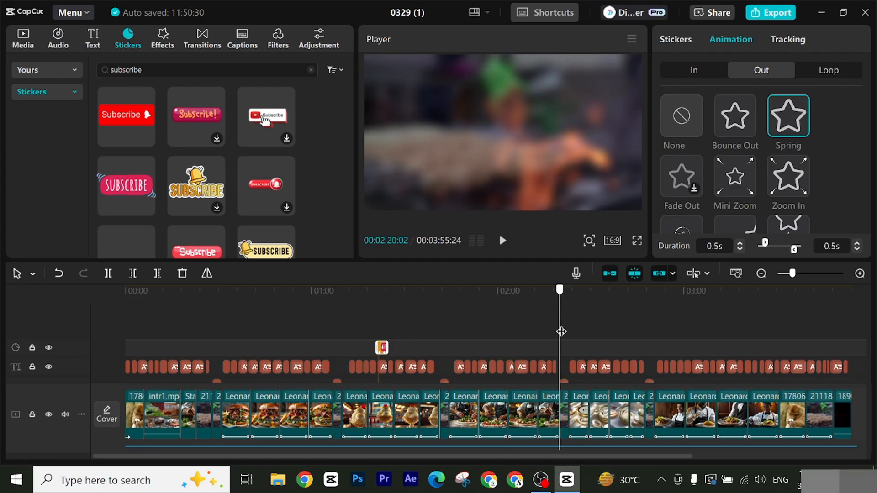
left_click_drag(562, 332, 586, 361)
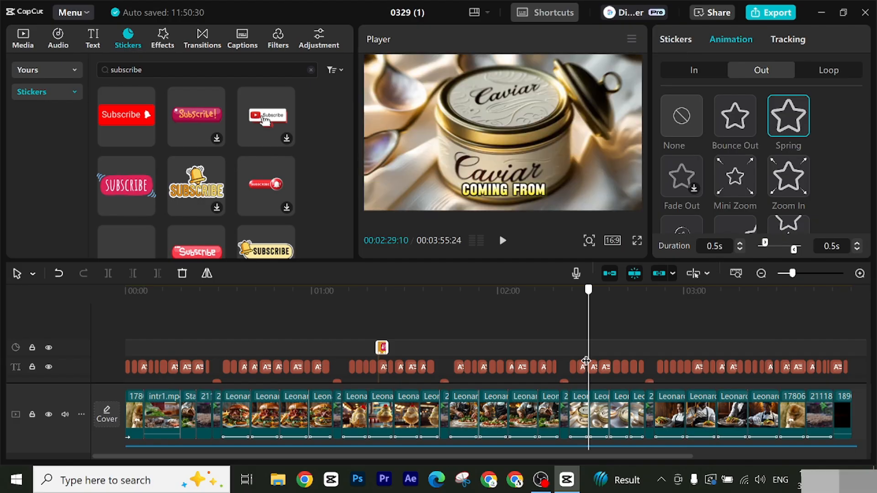
left_click_drag(587, 360, 273, 349)
scroll(352, 382, "down", 2)
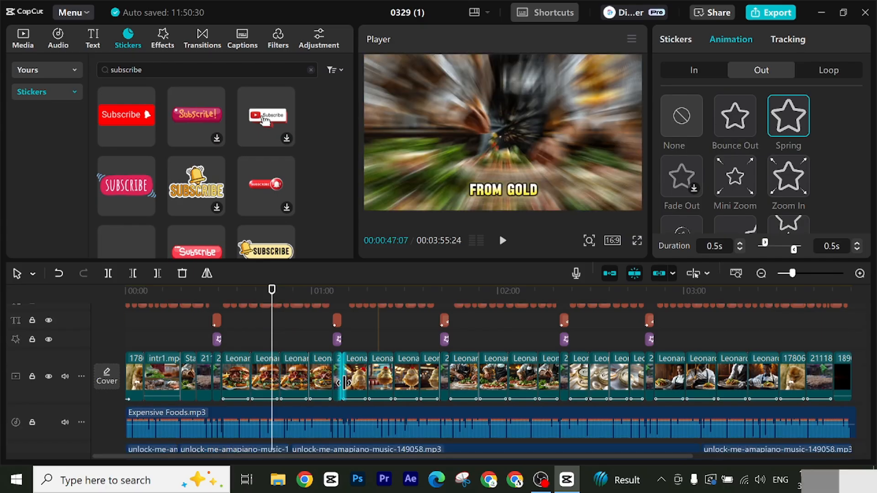
scroll(347, 384, "up", 2)
scroll(339, 381, "up", 2)
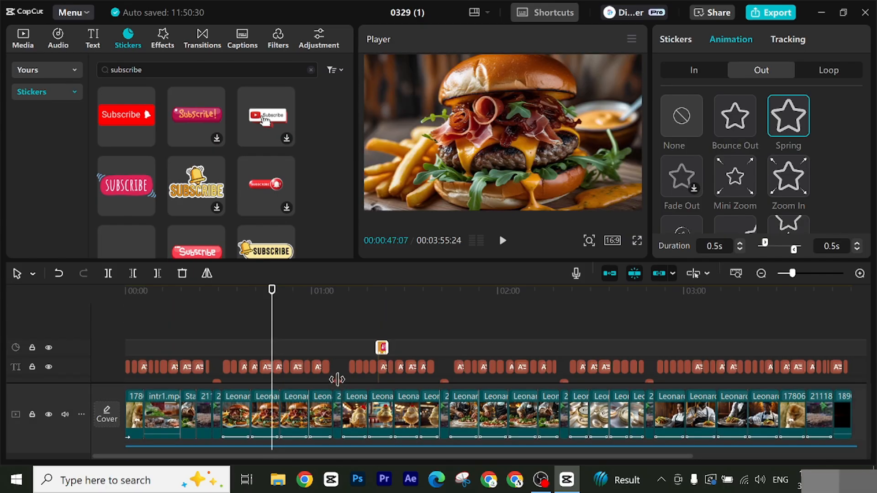
left_click_drag(274, 320, 2, 356)
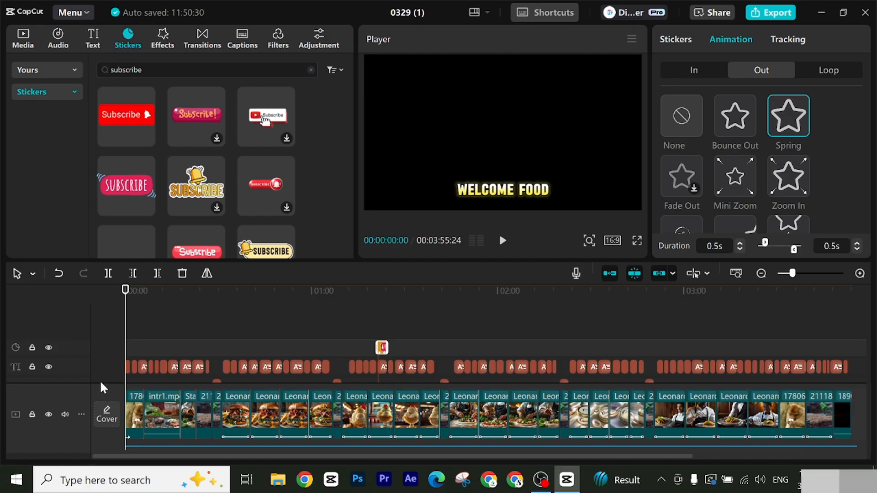
Step: Scrub from the start to the closing clips, and return to the end of the SUBSCRIBE sticker at 00:01:24:14
left_click_drag(125, 303, 819, 361)
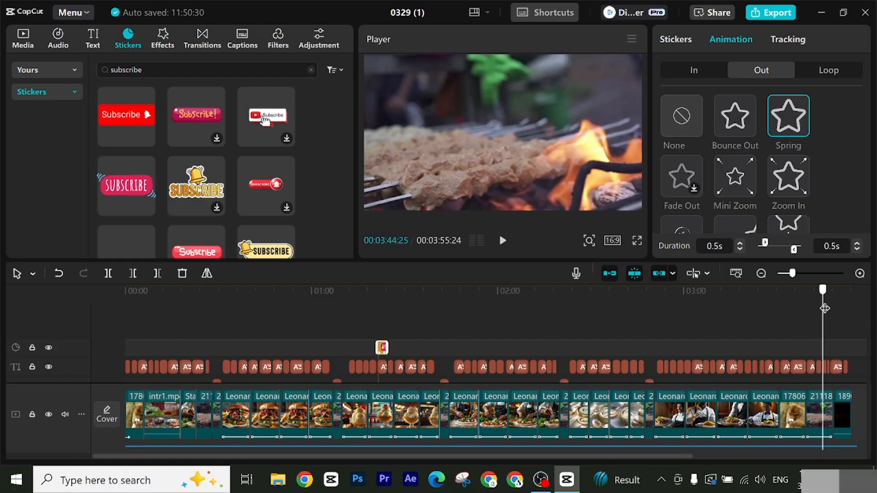
left_click(844, 313)
left_click_drag(847, 314, 367, 376)
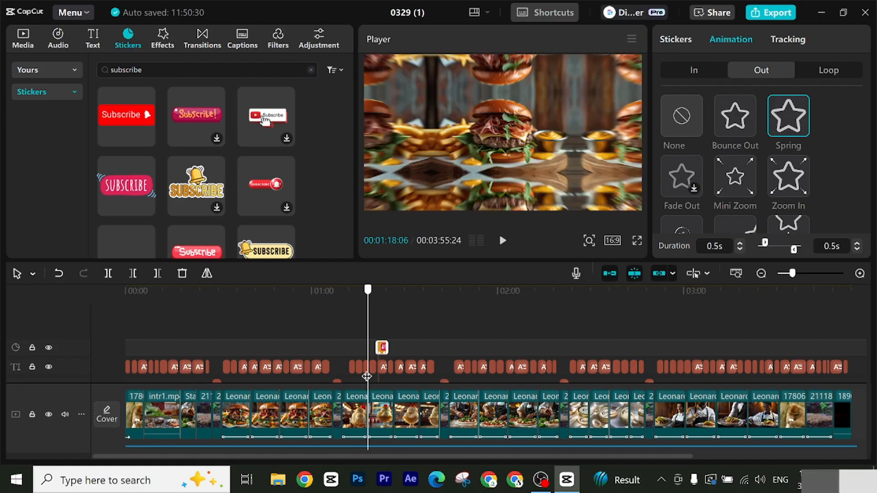
left_click_drag(367, 377, 390, 371)
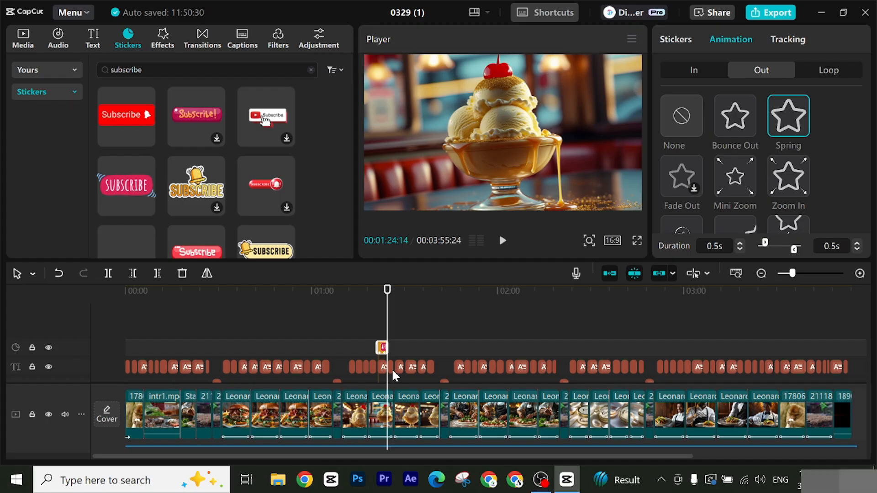